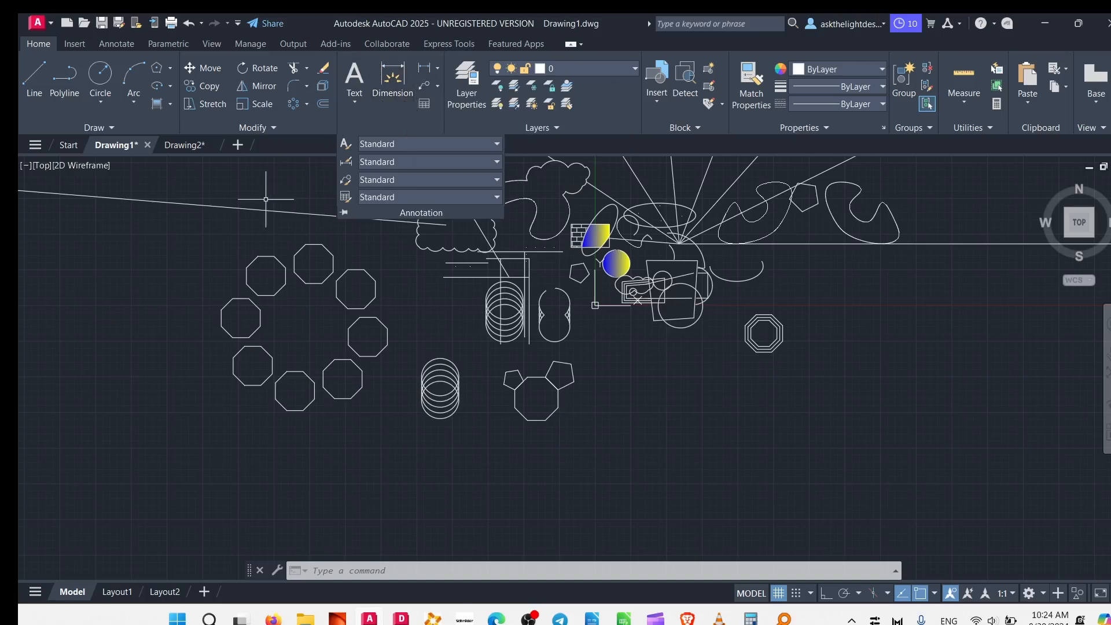
click(360, 81)
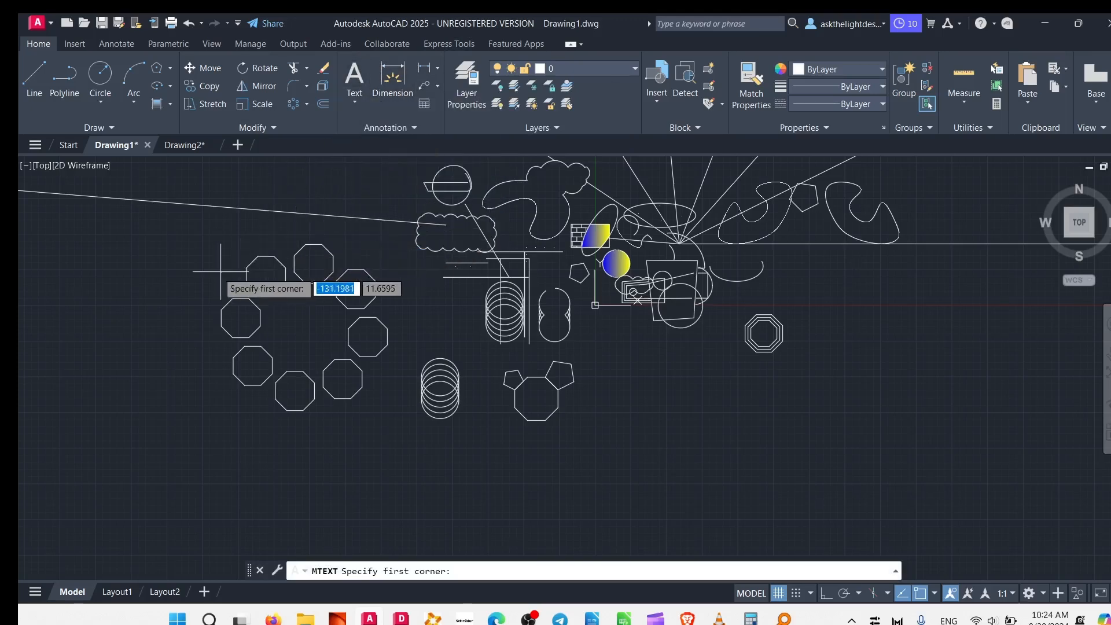
click(287, 318)
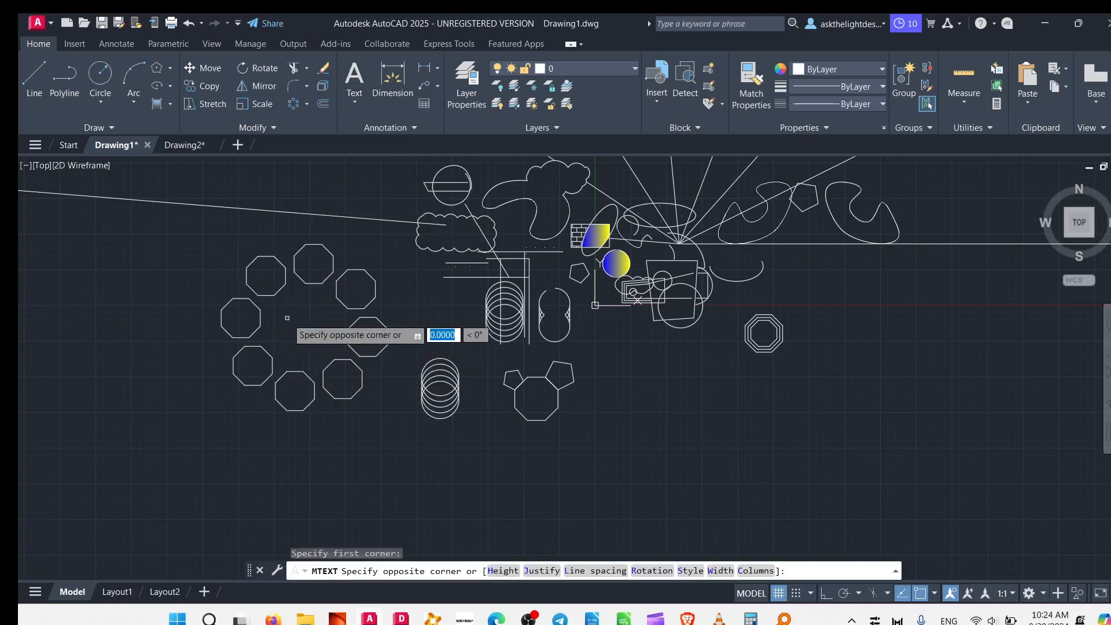
text(T)
key(Escape)
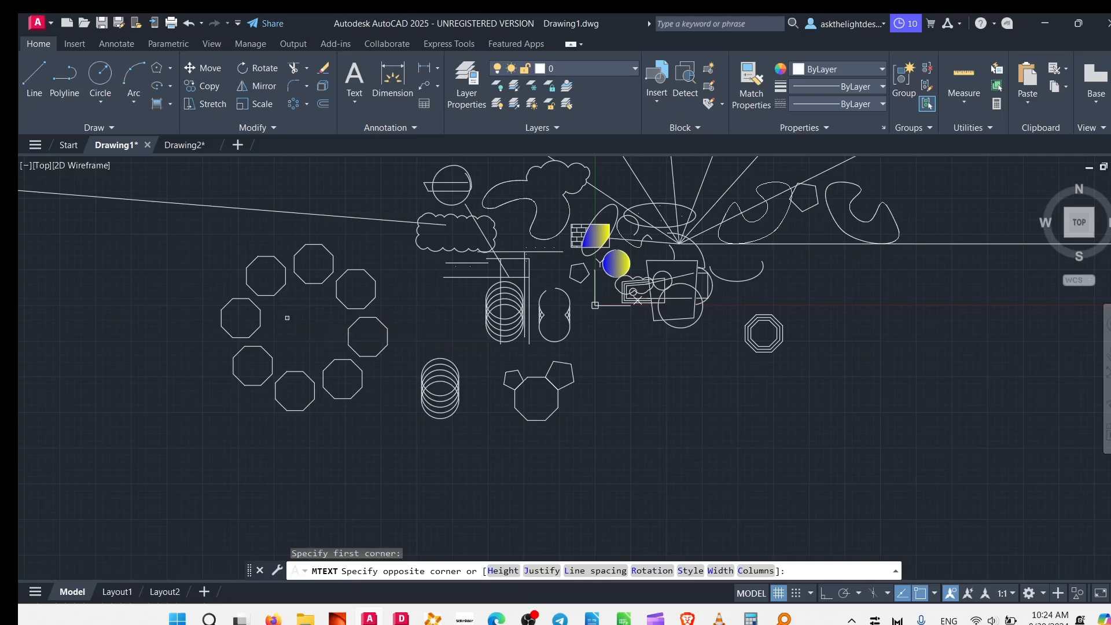
Place a multiline text reading THIS IS AN ARRAY inside the ring of octagons.
scroll(301, 249, up, 6)
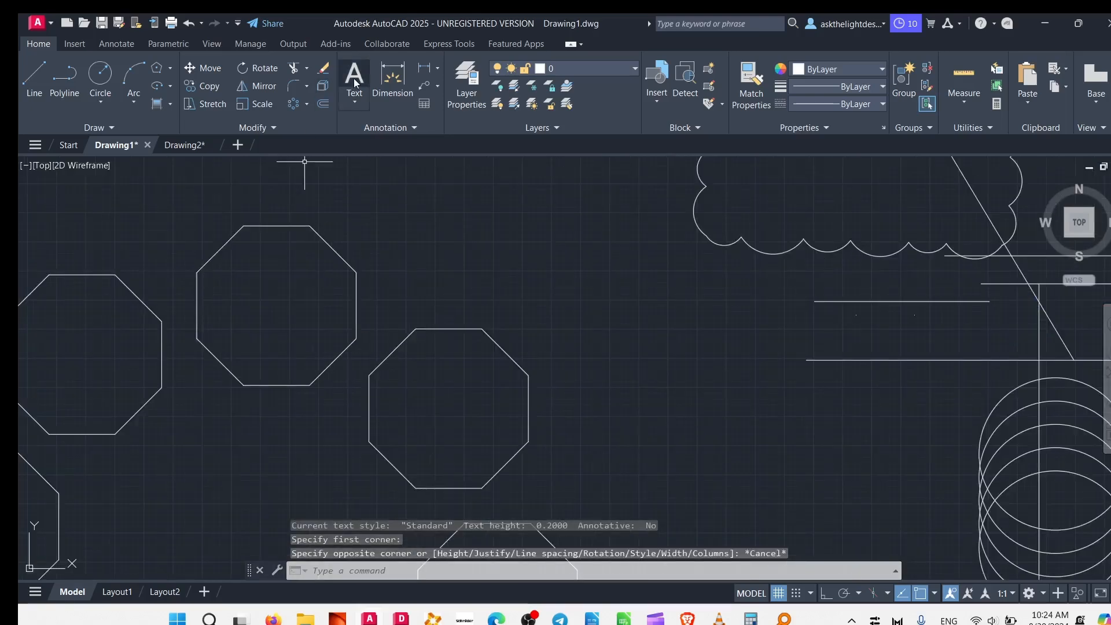
key(Return)
middle_drag(273, 446, 453, 222)
click(291, 352)
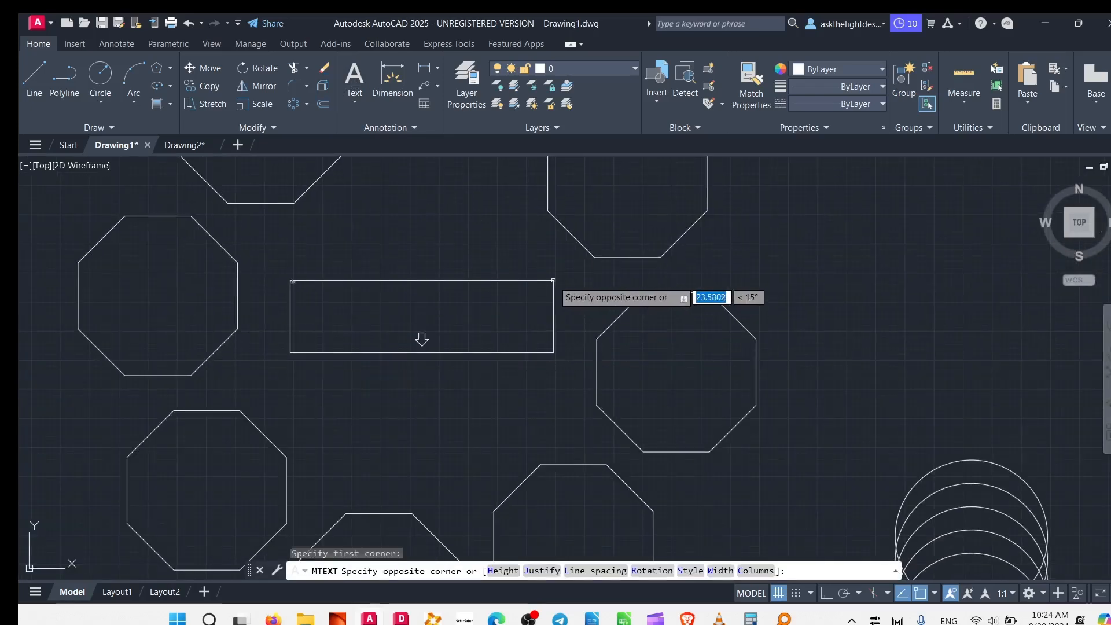
click(559, 304)
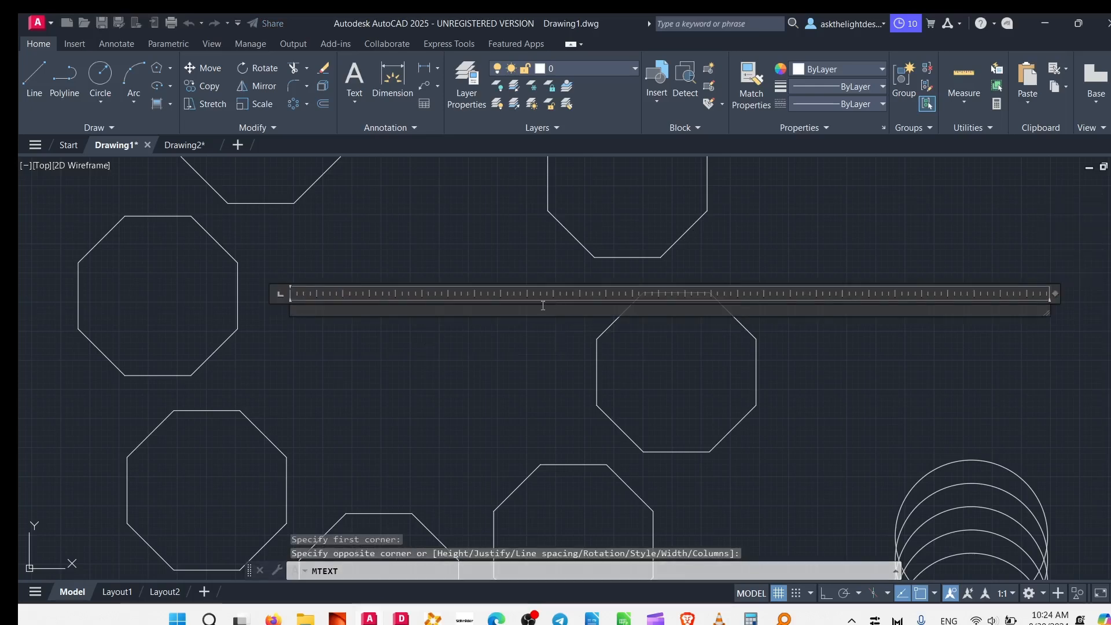
text(THIS)
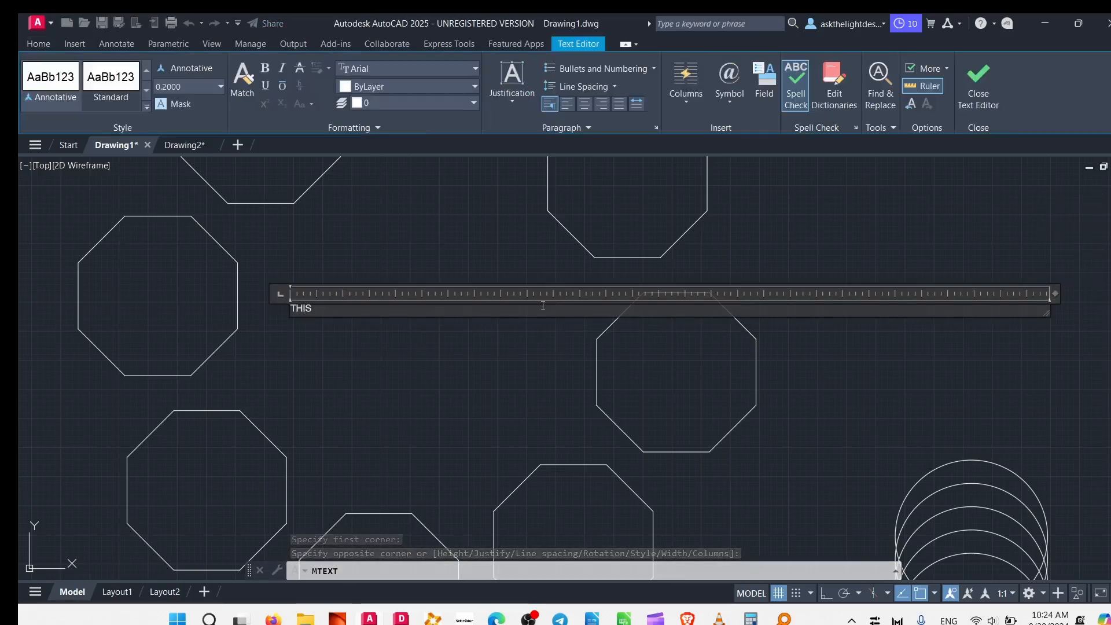
text( IS AN)
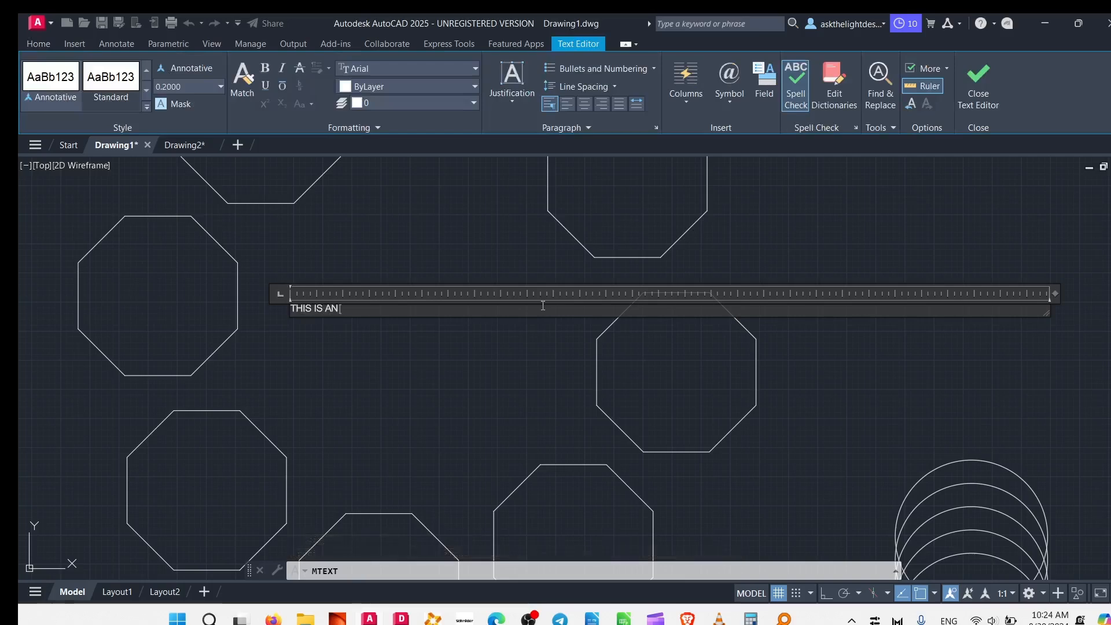
text( ARRAY)
key(Return)
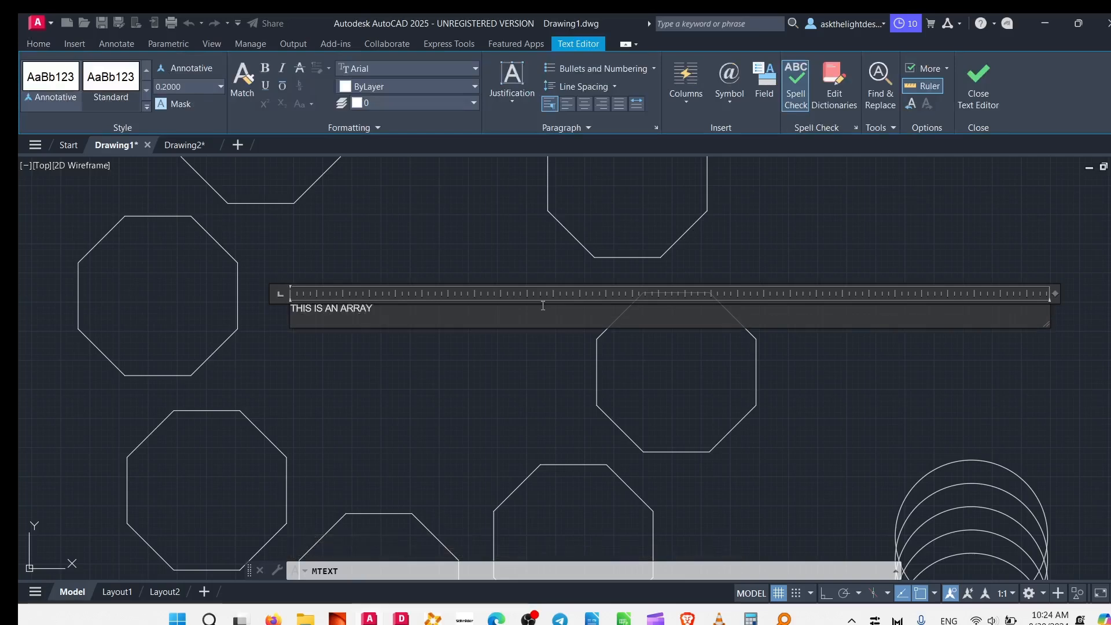
click(472, 199)
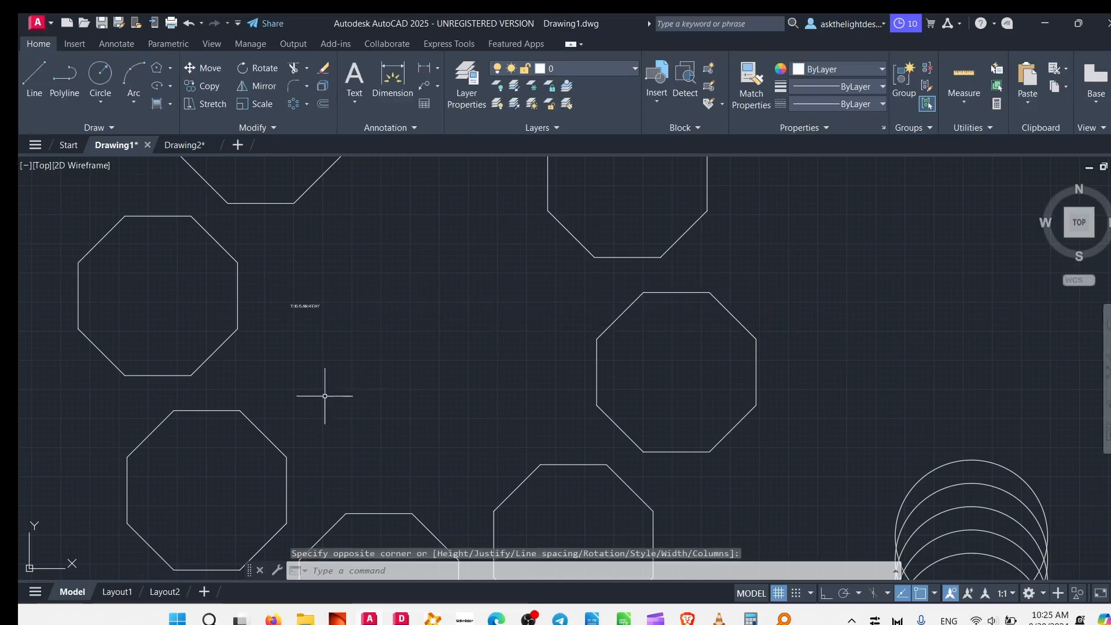
Try to change the height of the THIS IS AN ARRAY text, then discard the text changes.
click(311, 305)
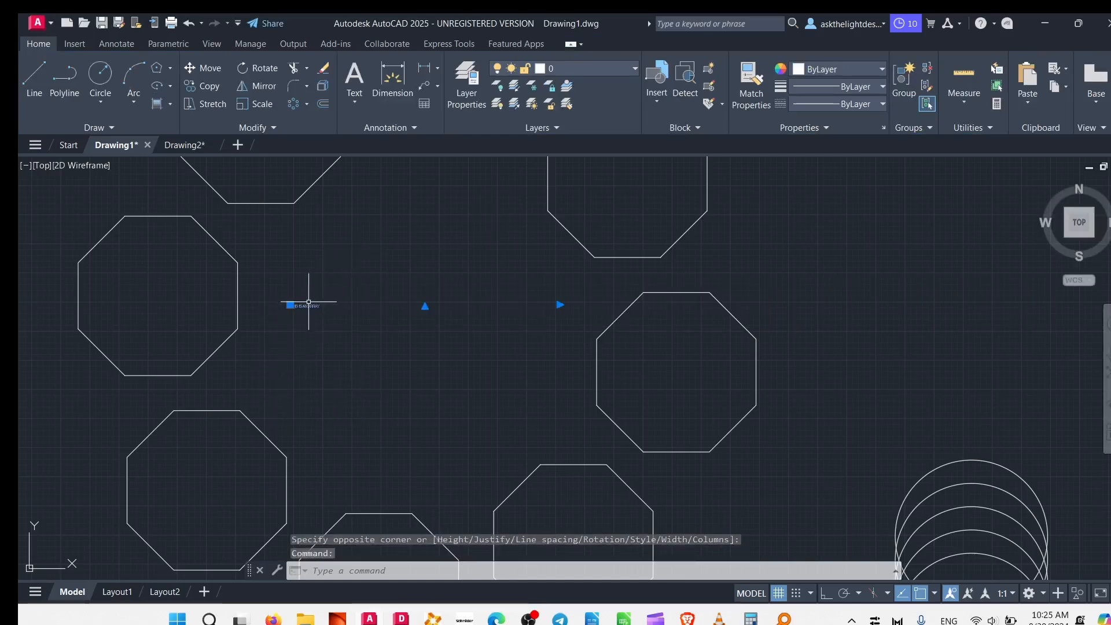
key(Escape)
key(Escape)
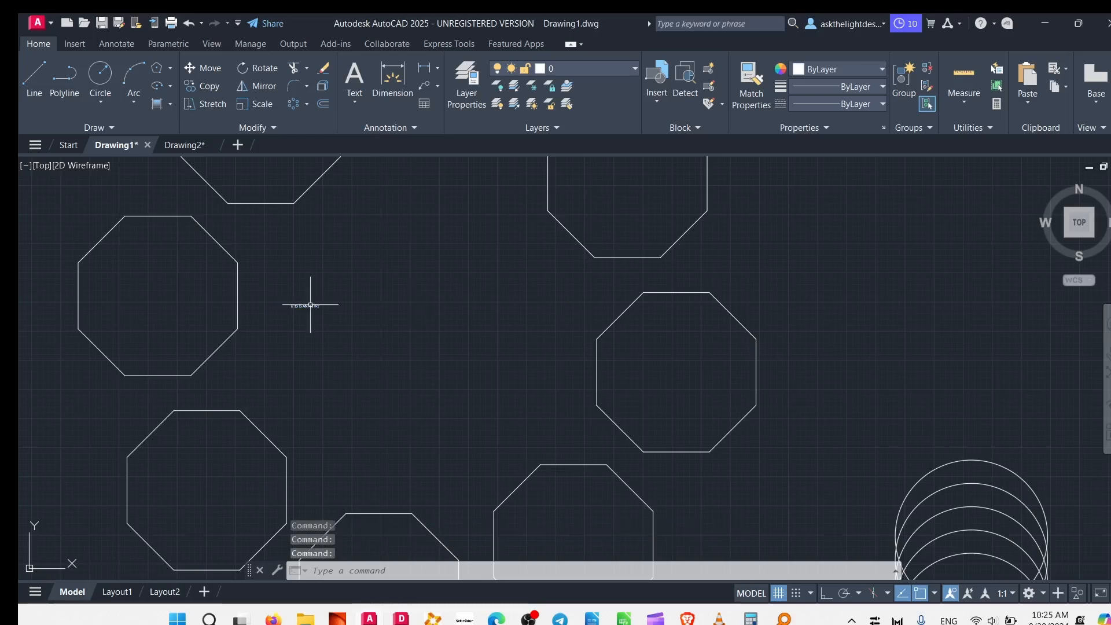
key(Escape)
click(298, 305)
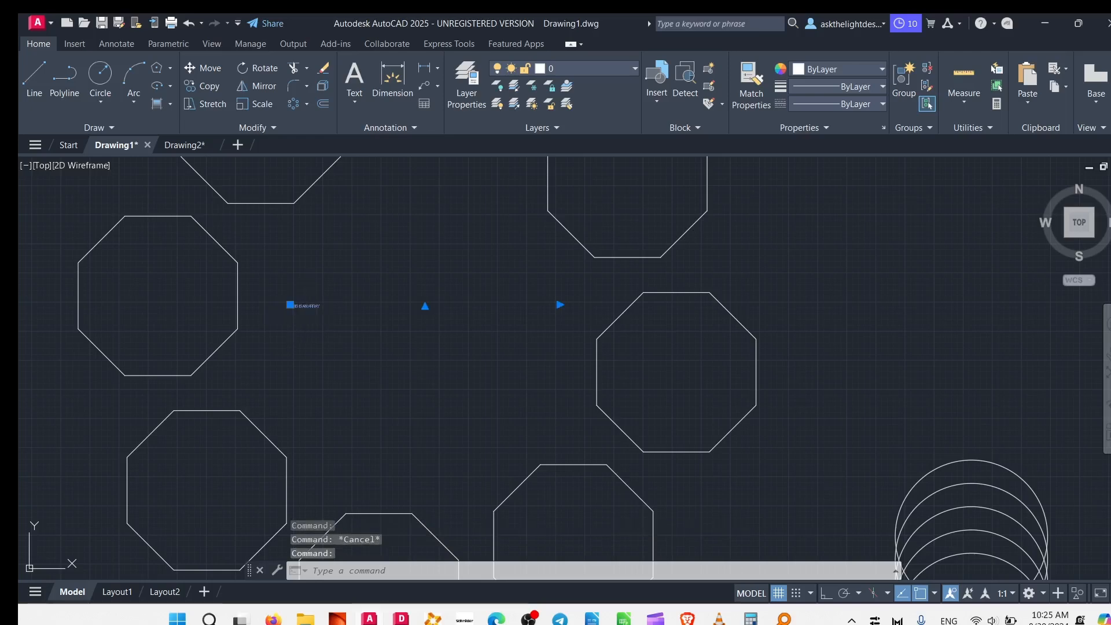
double_click(298, 305)
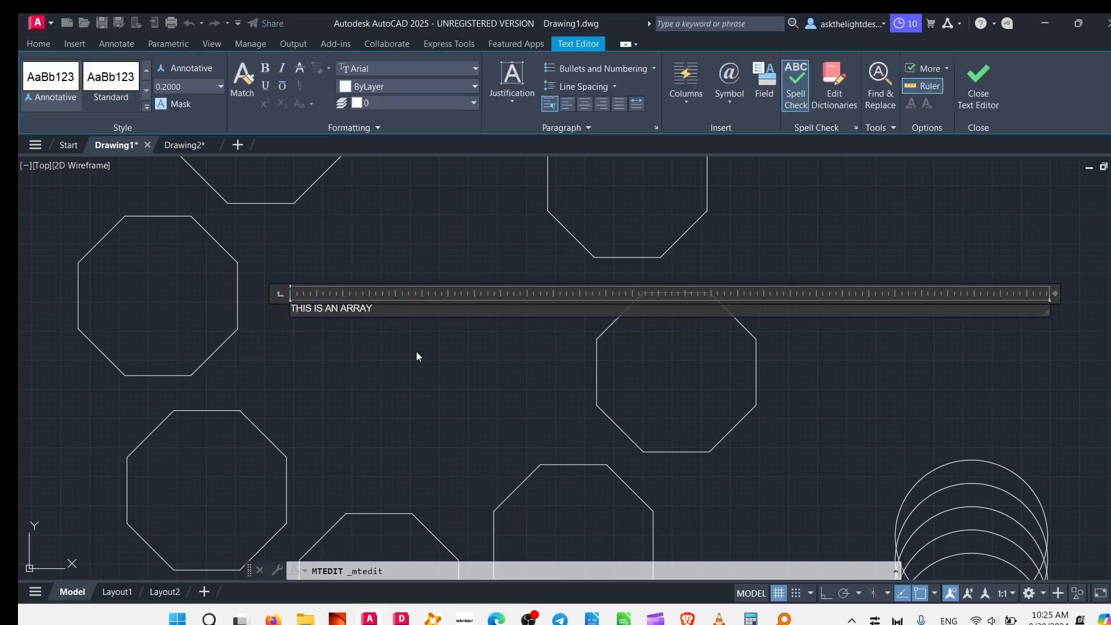
drag(400, 307, 284, 308)
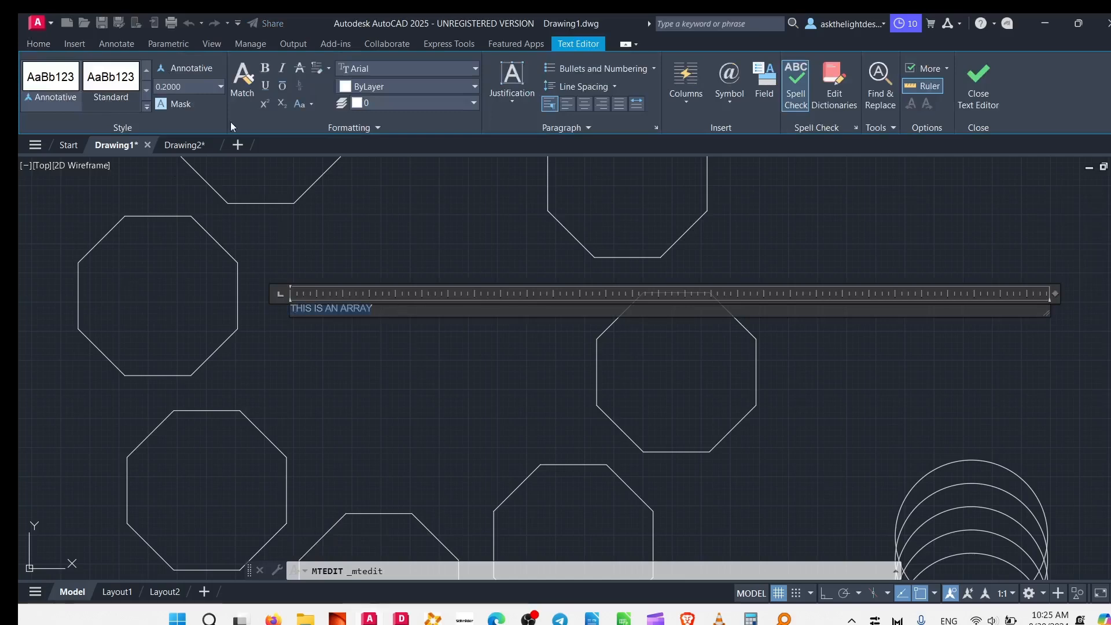
click(201, 86)
key(BackSpace)
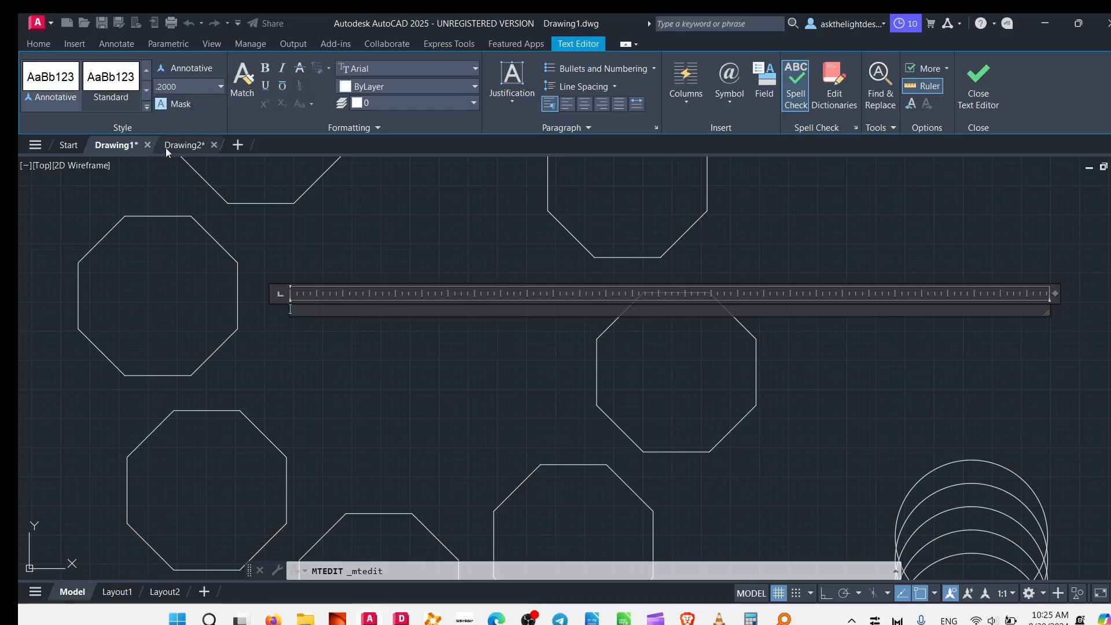
click(168, 145)
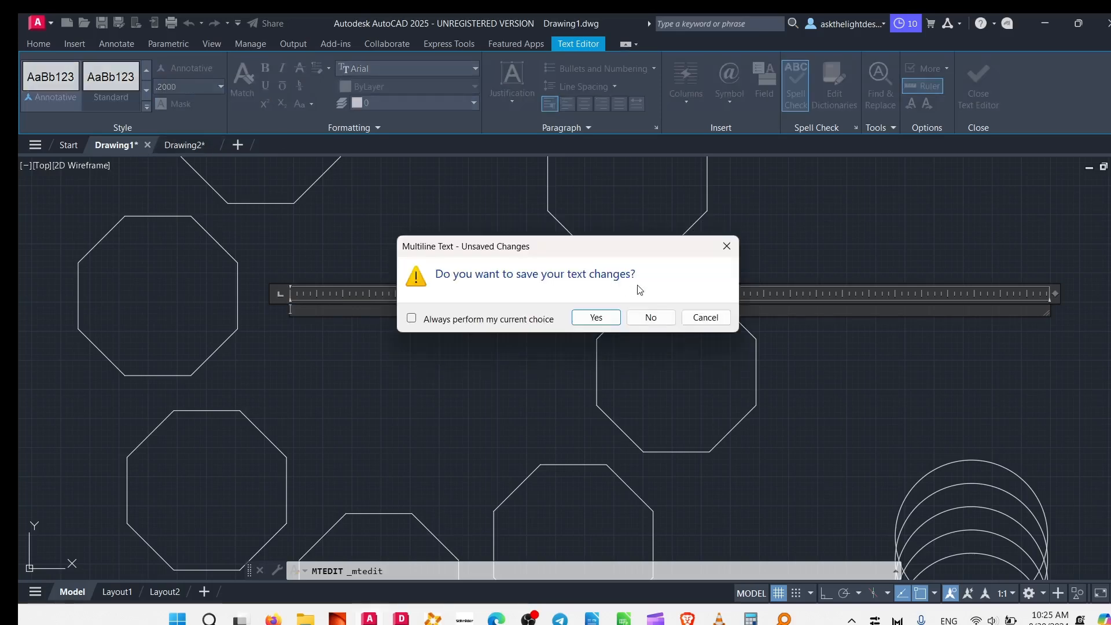
click(651, 318)
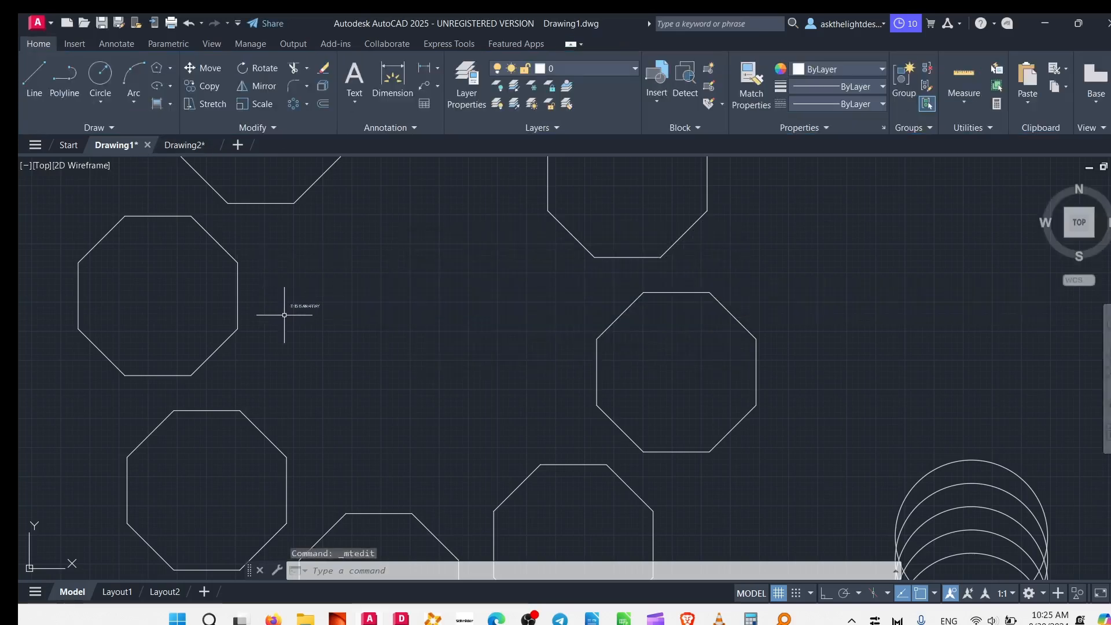
Set the height of the whole THIS IS AN ARRAY text to 20 and finish editing.
click(308, 305)
double_click(307, 305)
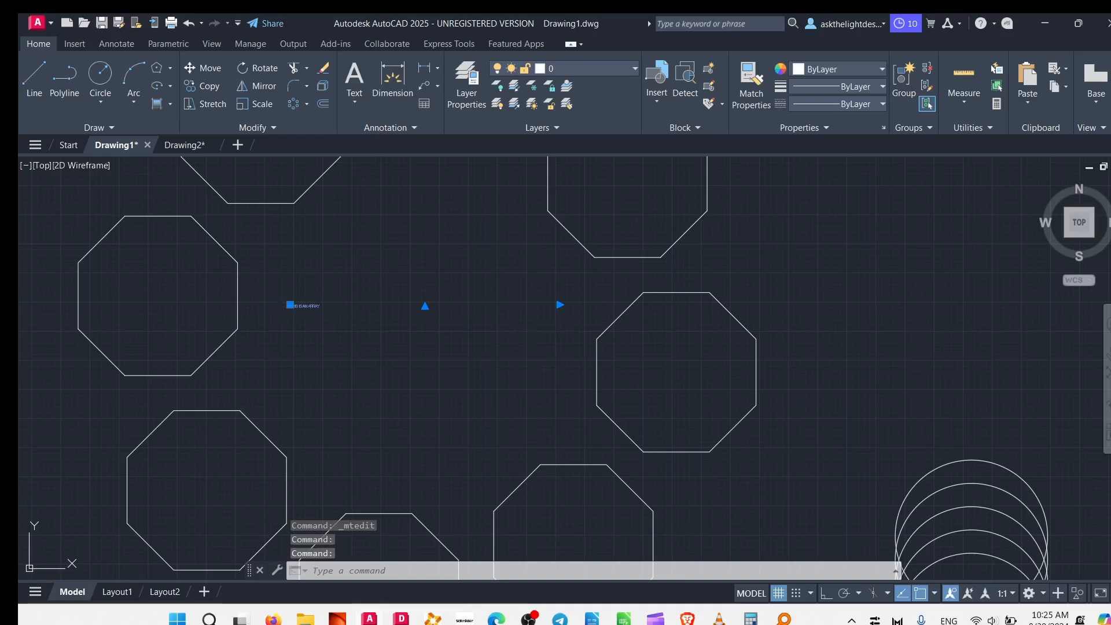
triple_click(349, 314)
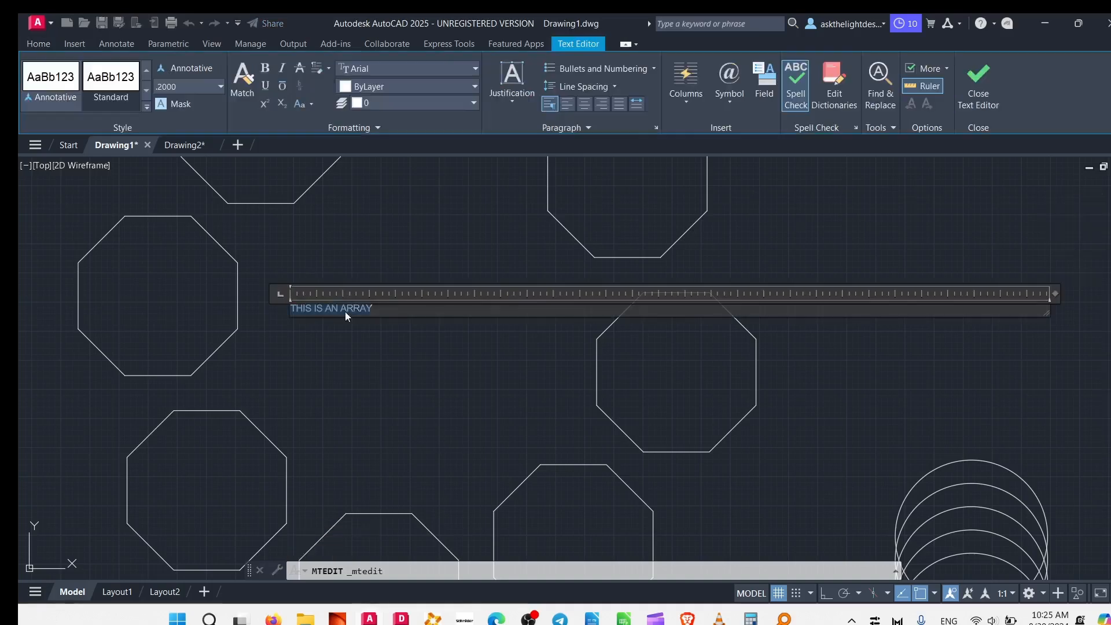
click(221, 87)
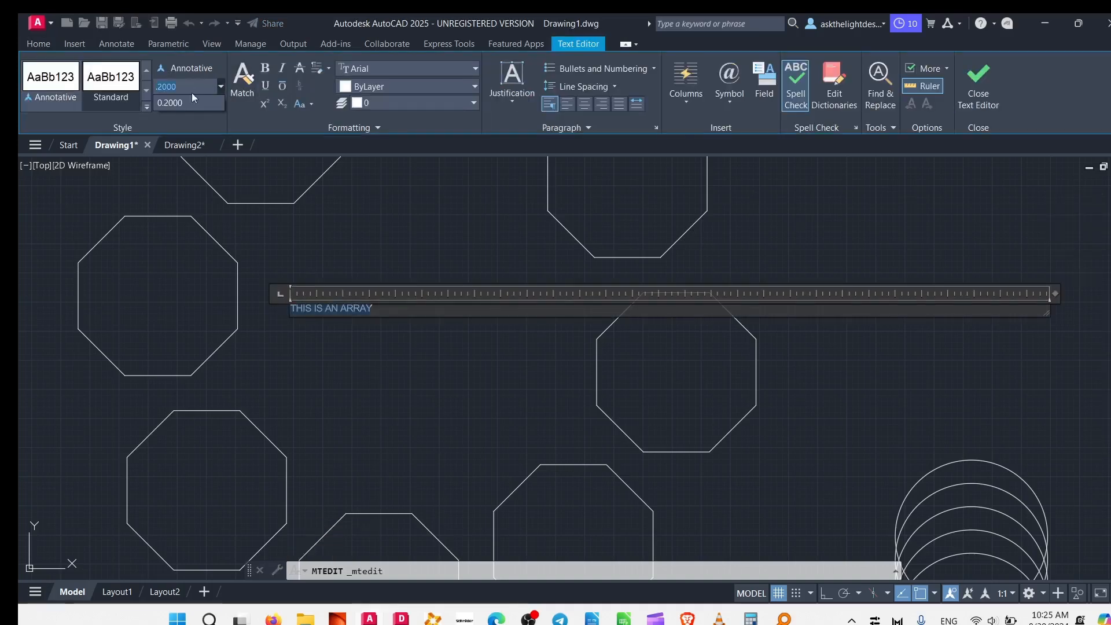
click(163, 104)
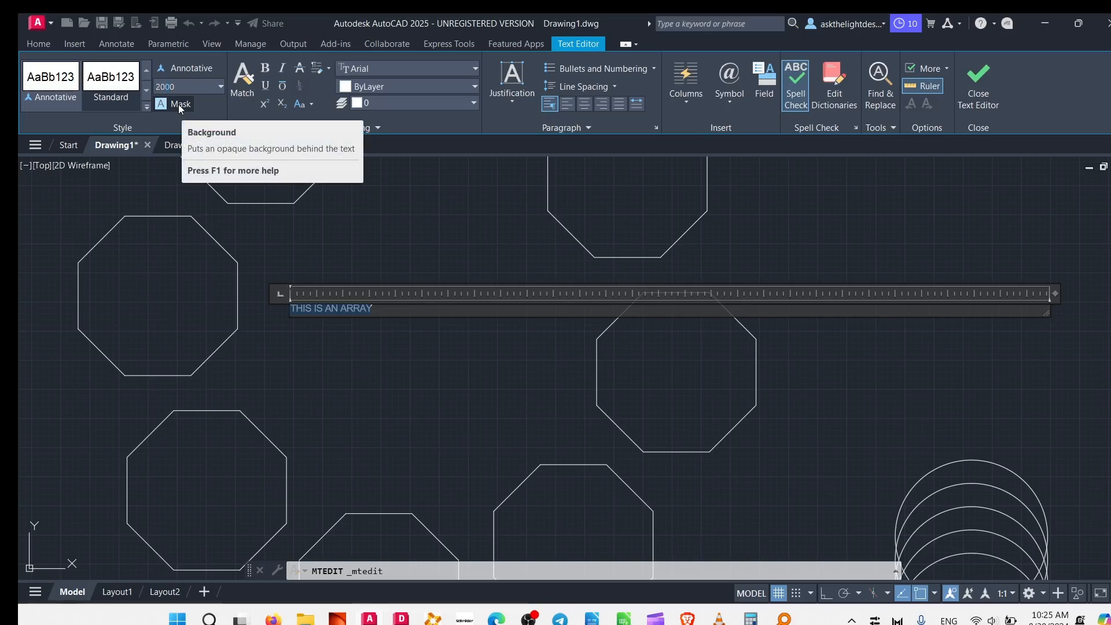
text(20)
key(Return)
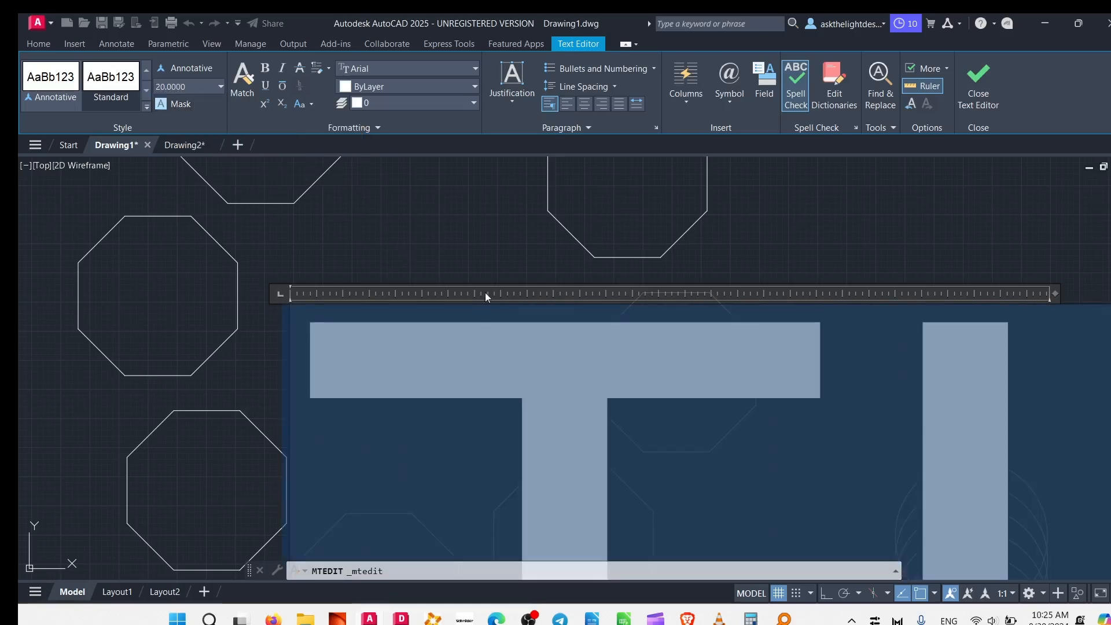
click(492, 222)
scroll(463, 281, down, 3)
scroll(464, 281, down, 3)
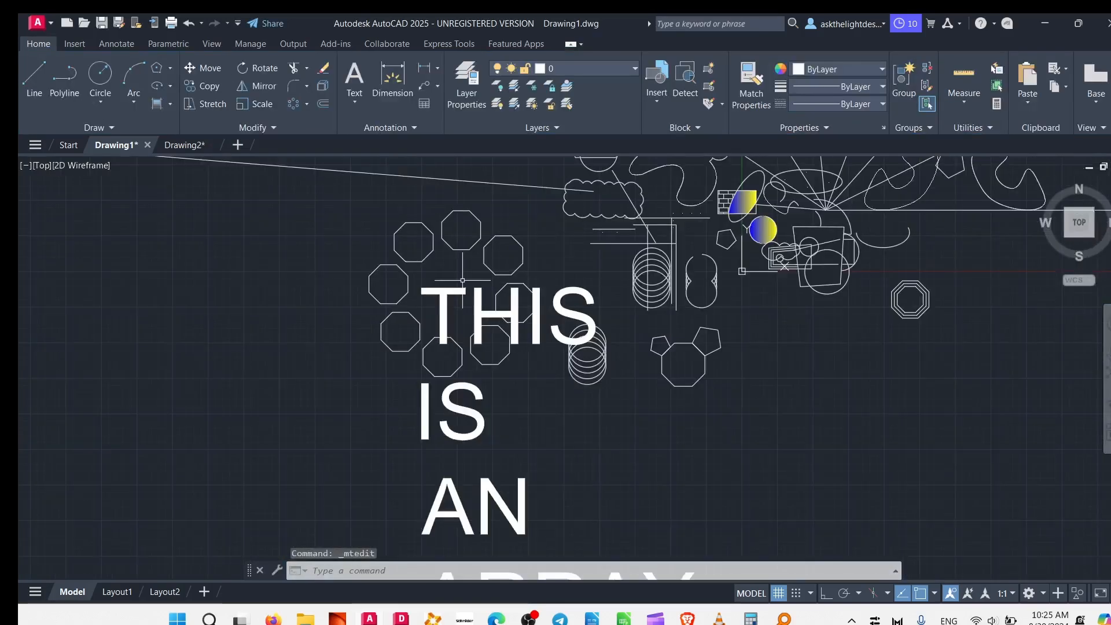
Set the height of the oversized THIS IS AN ARRAY text to 2 and finish editing.
scroll(452, 283, up, 7)
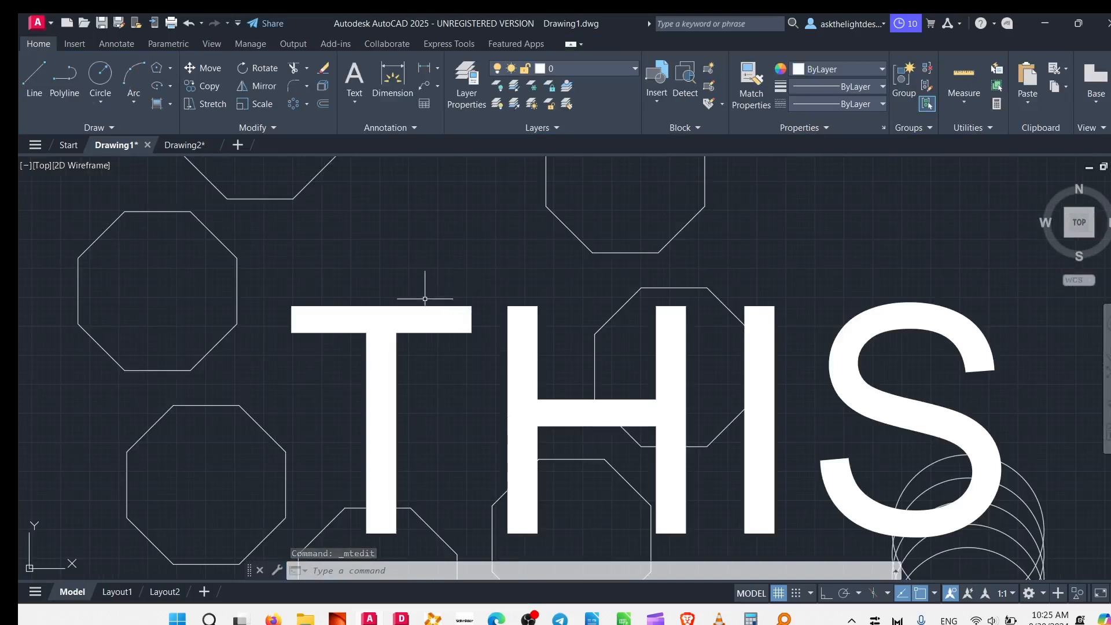
click(405, 318)
double_click(413, 366)
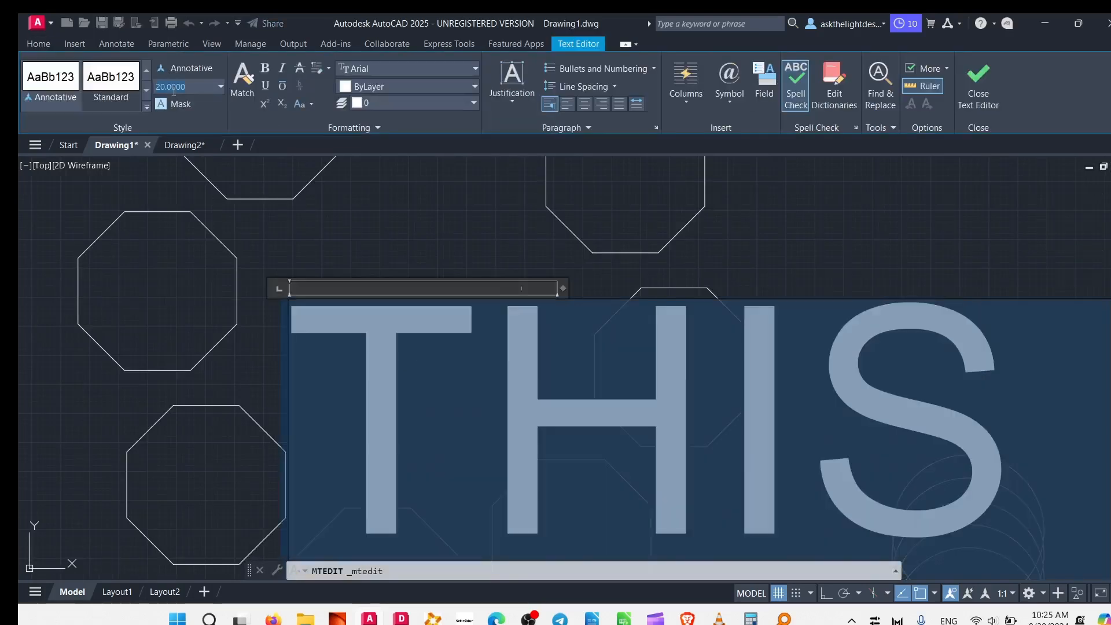
click(160, 88)
key(Return)
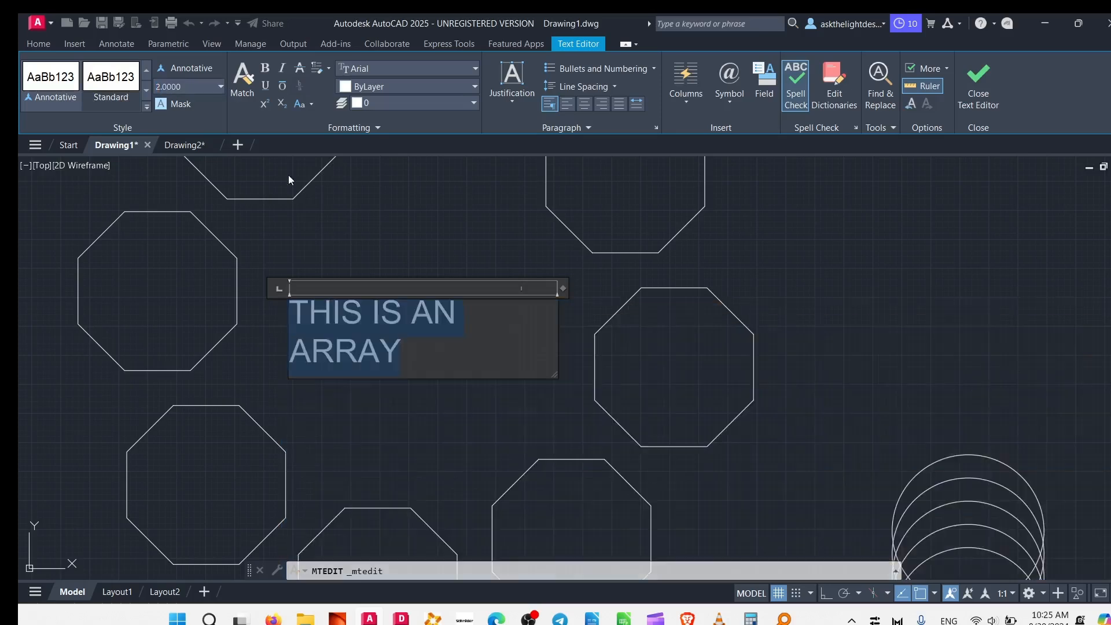
click(359, 262)
Widen the text frame with its width grip so THIS IS AN ARRAY fits on one line, and deselect it.
click(405, 309)
click(388, 328)
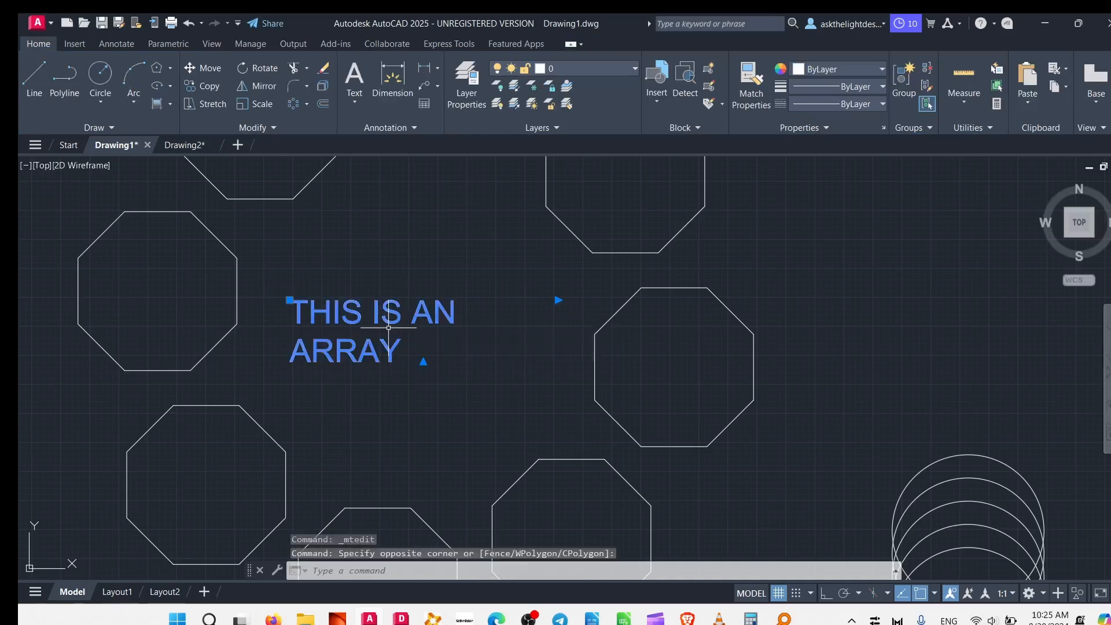
click(559, 300)
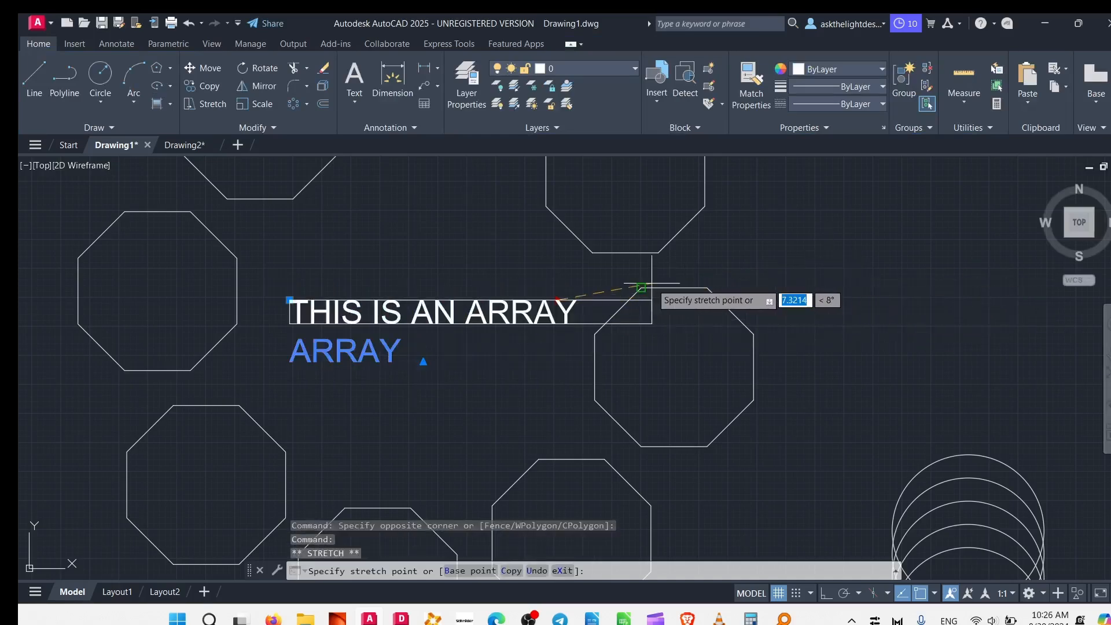
click(689, 266)
key(Escape)
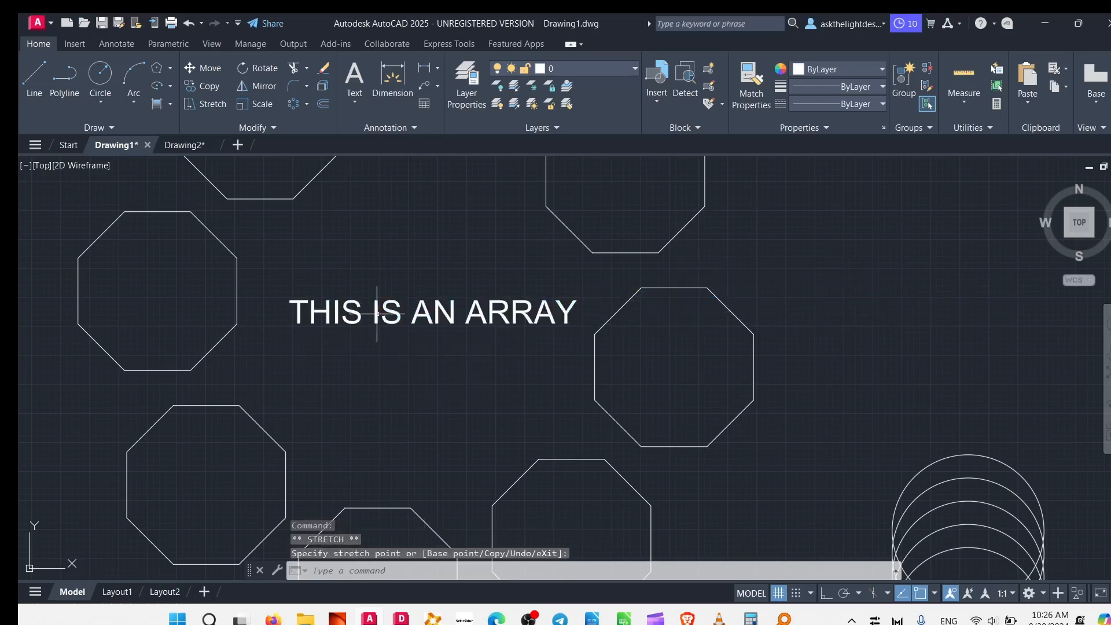
key(Escape)
Start a single-line text between the octagon array and the horizontal lines, with Ortho on, height about 5.3 and rotation 0.
click(364, 105)
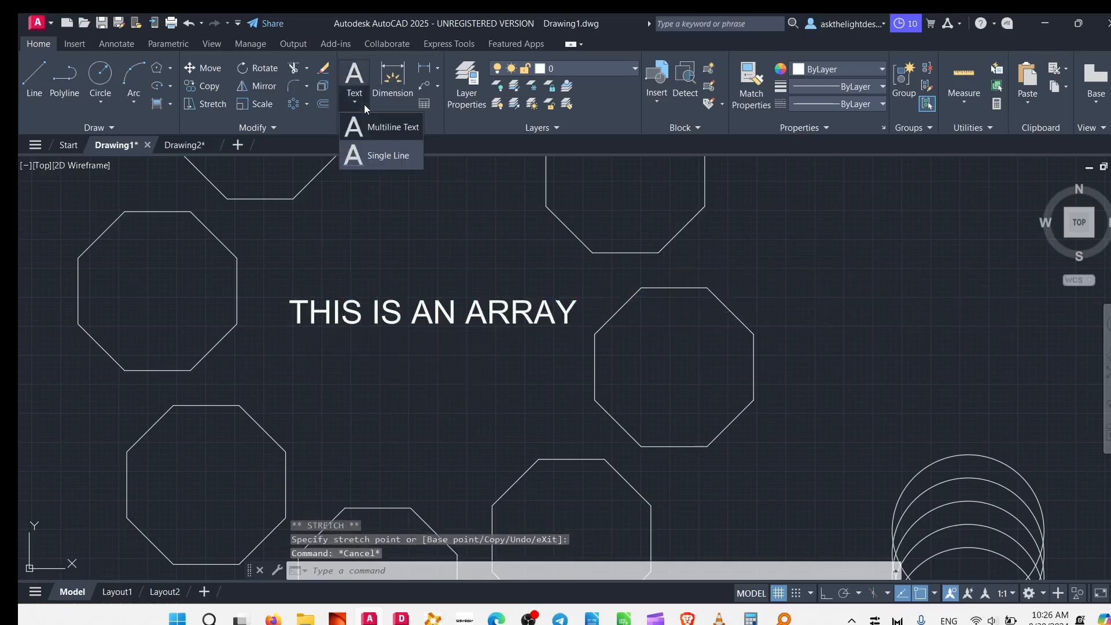
click(389, 156)
middle_drag(786, 306, 335, 323)
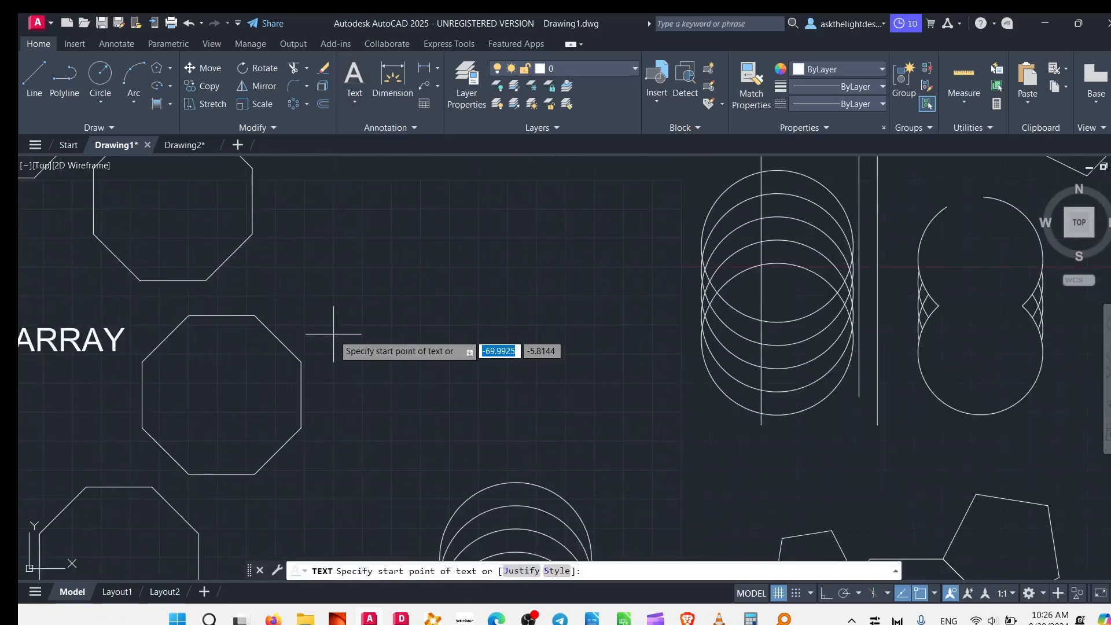
mouse_move(397, 240)
middle_down()
mouse_move(434, 290)
mouse_move(394, 290)
middle_up()
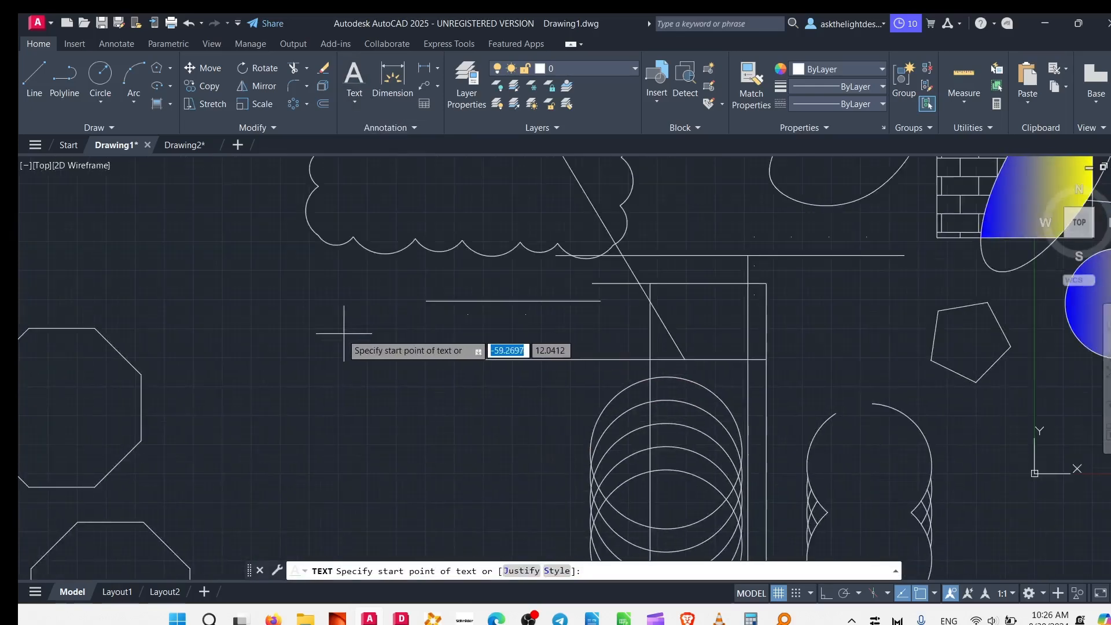
click(275, 376)
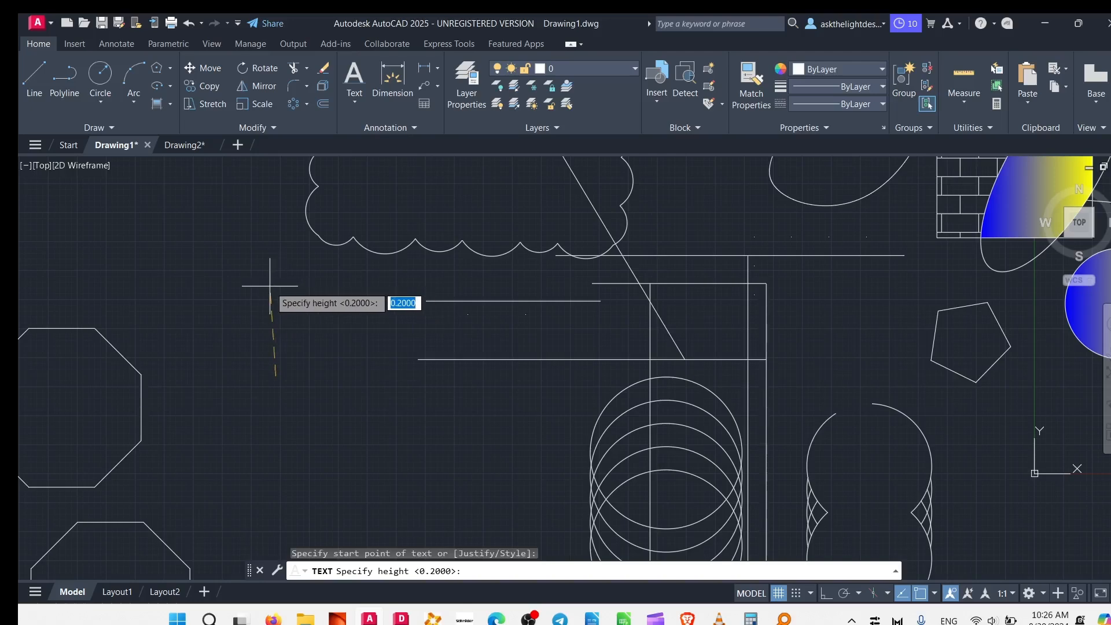
click(826, 594)
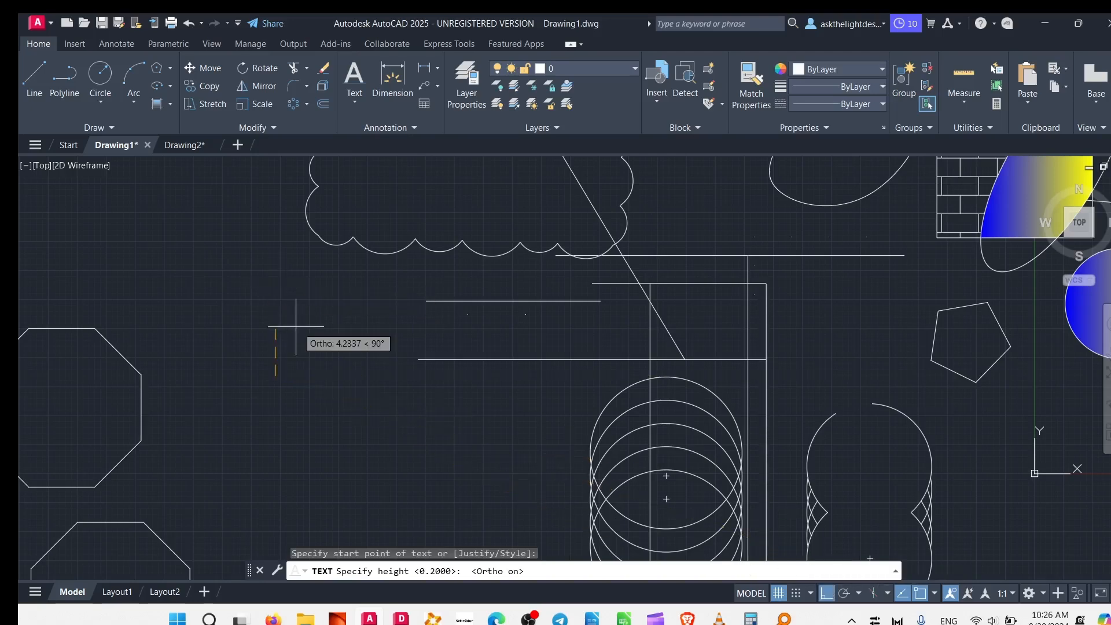
click(281, 316)
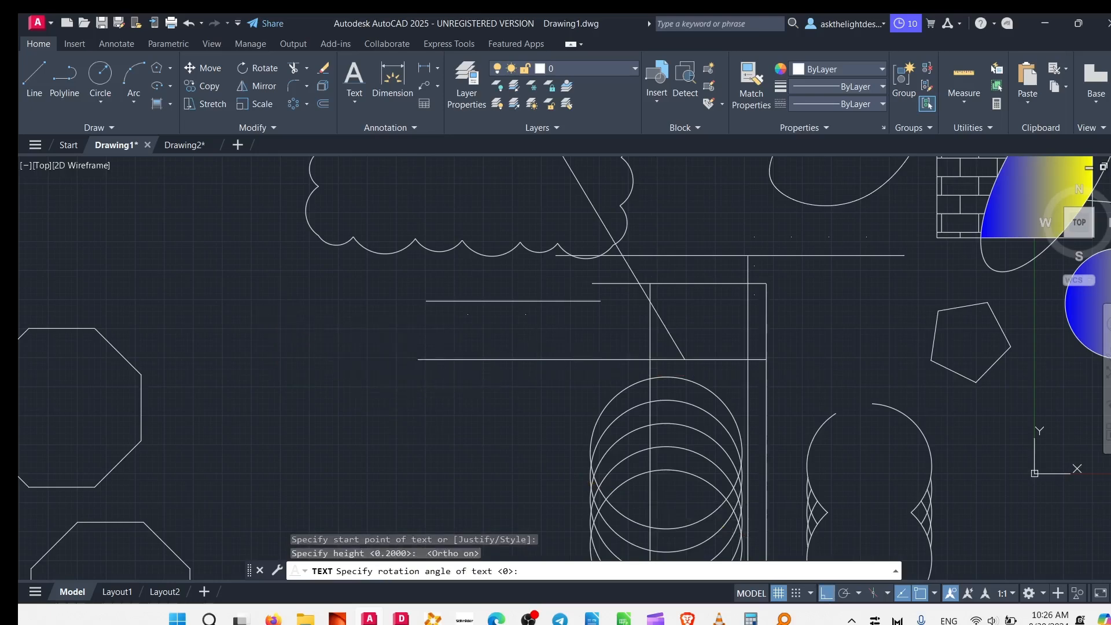
click(559, 349)
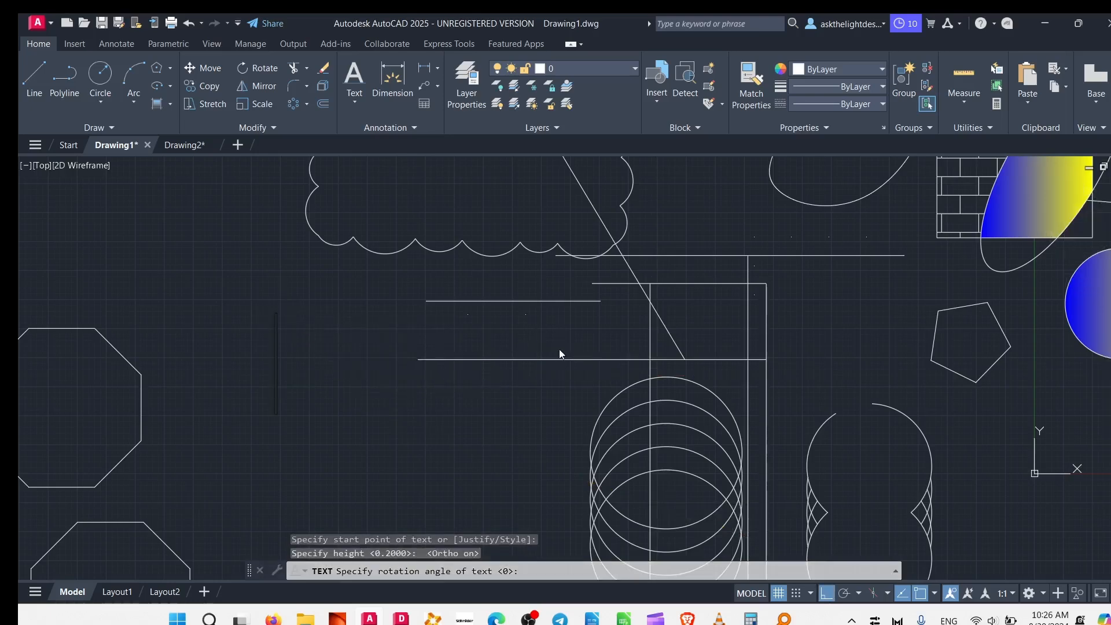
Enter CLARITY as the single-line text and finish the text command.
text(C)
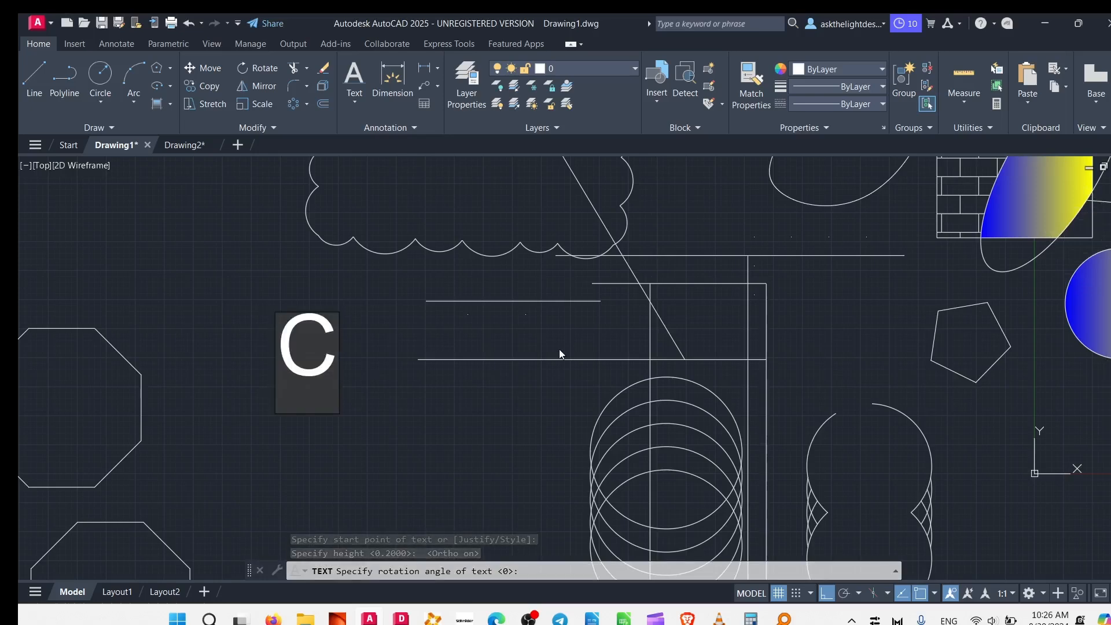
text(L)
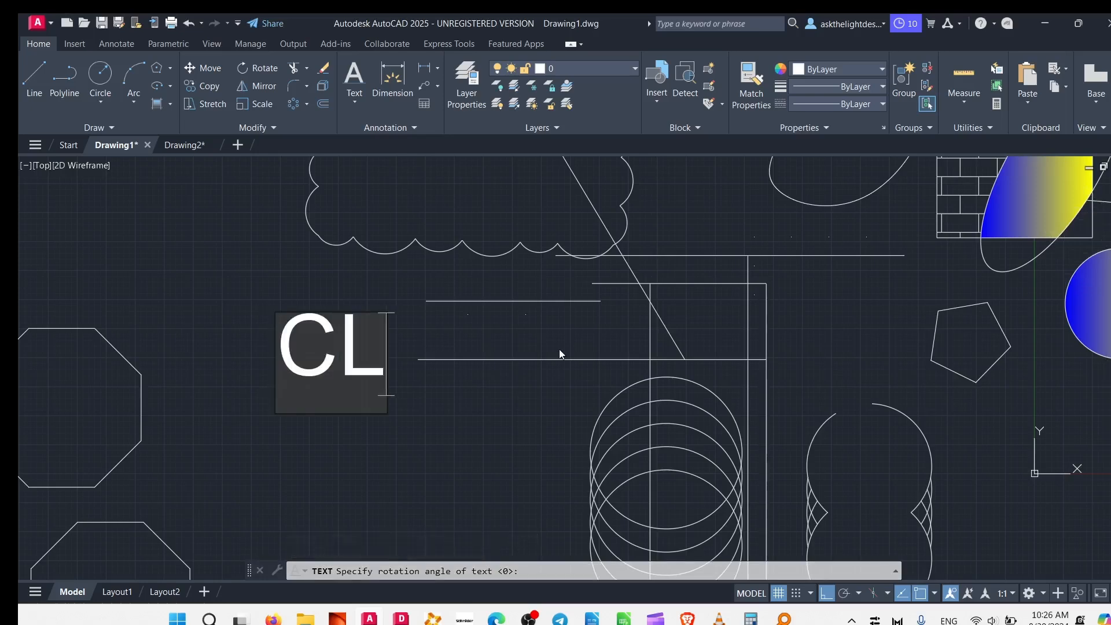
text(ARITY)
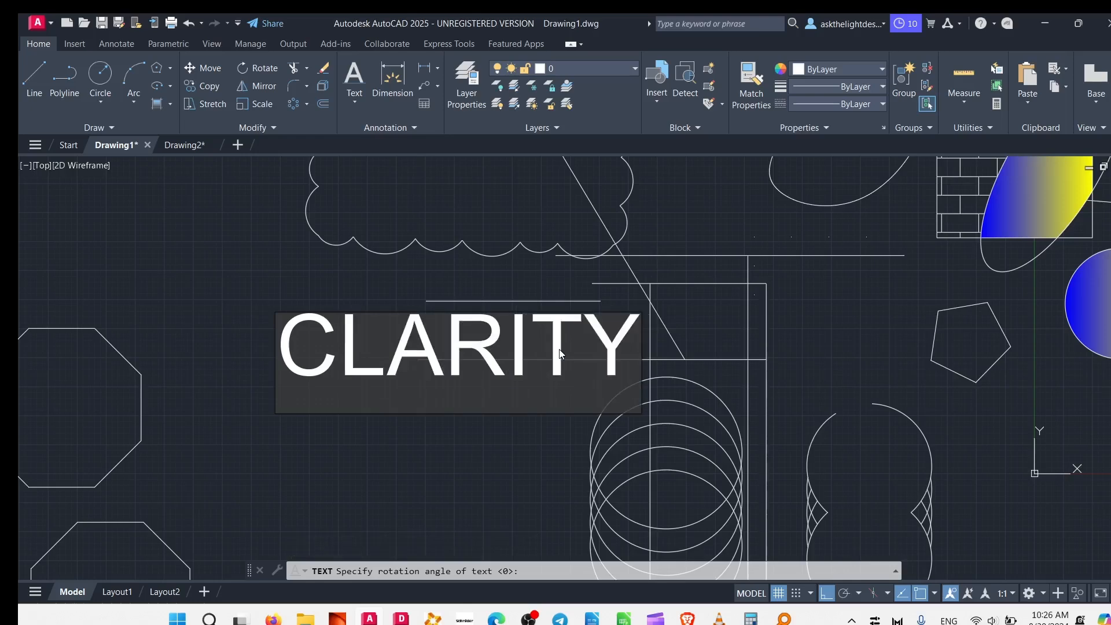
click(256, 271)
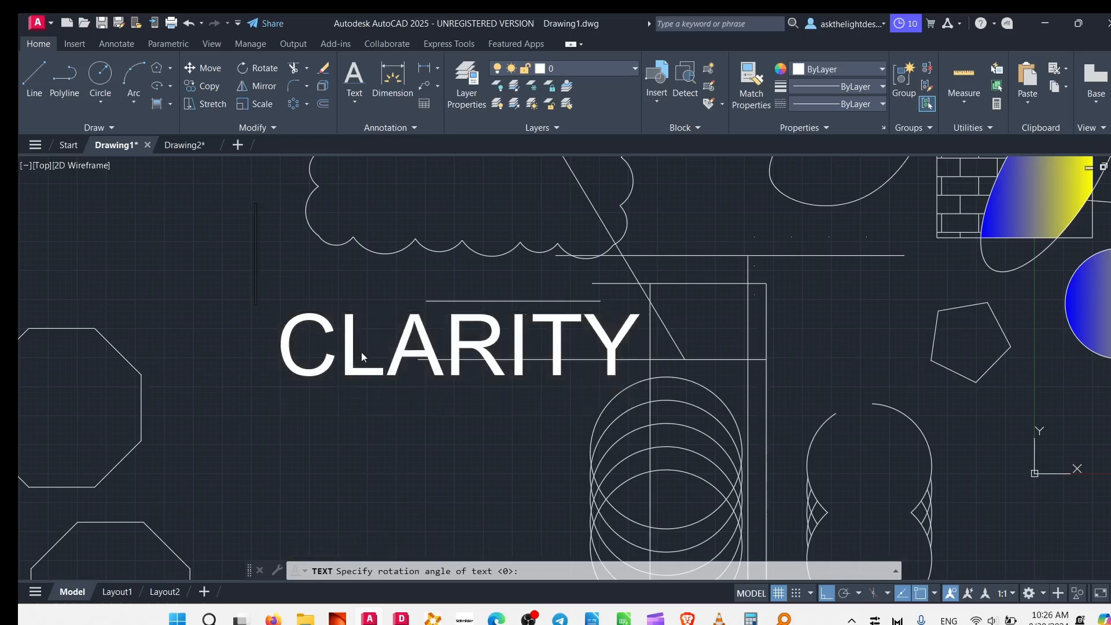
key(Escape)
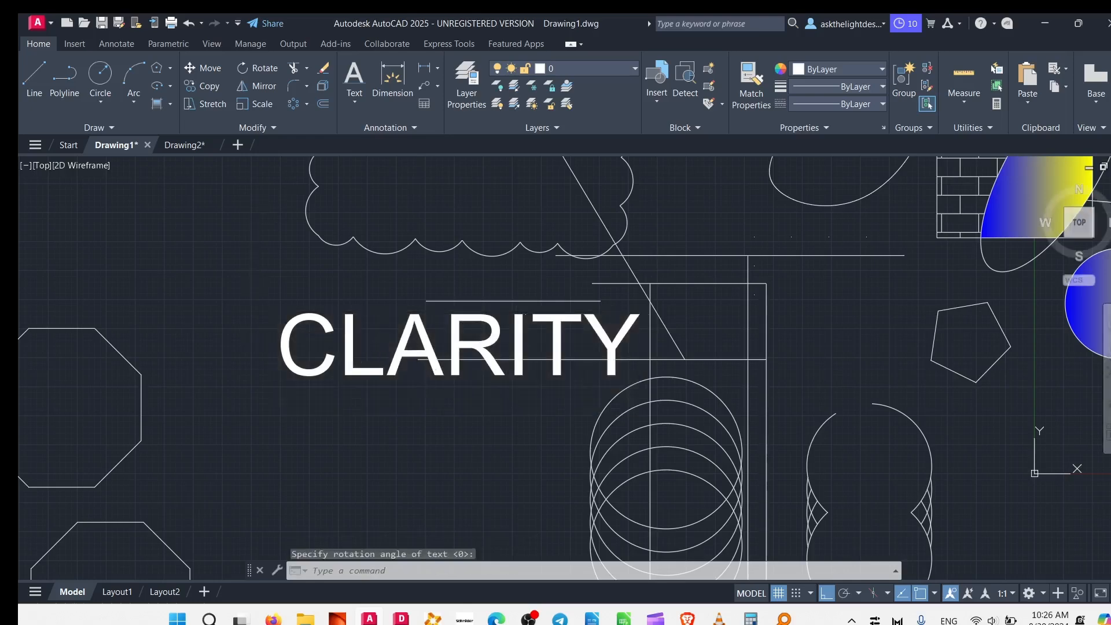
click(360, 323)
click(311, 353)
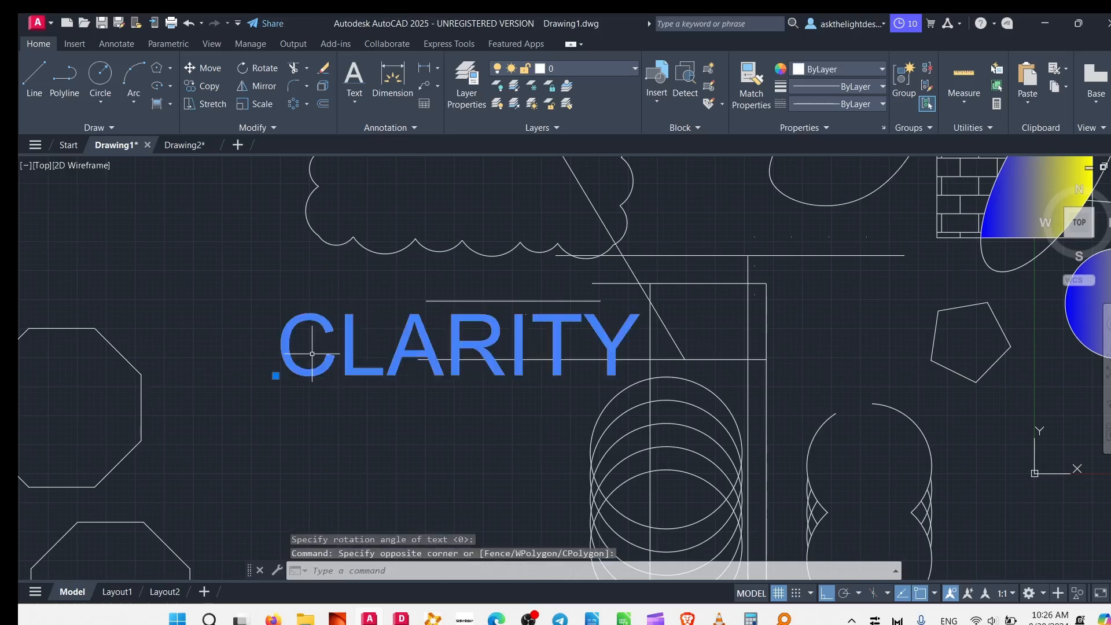
click(276, 375)
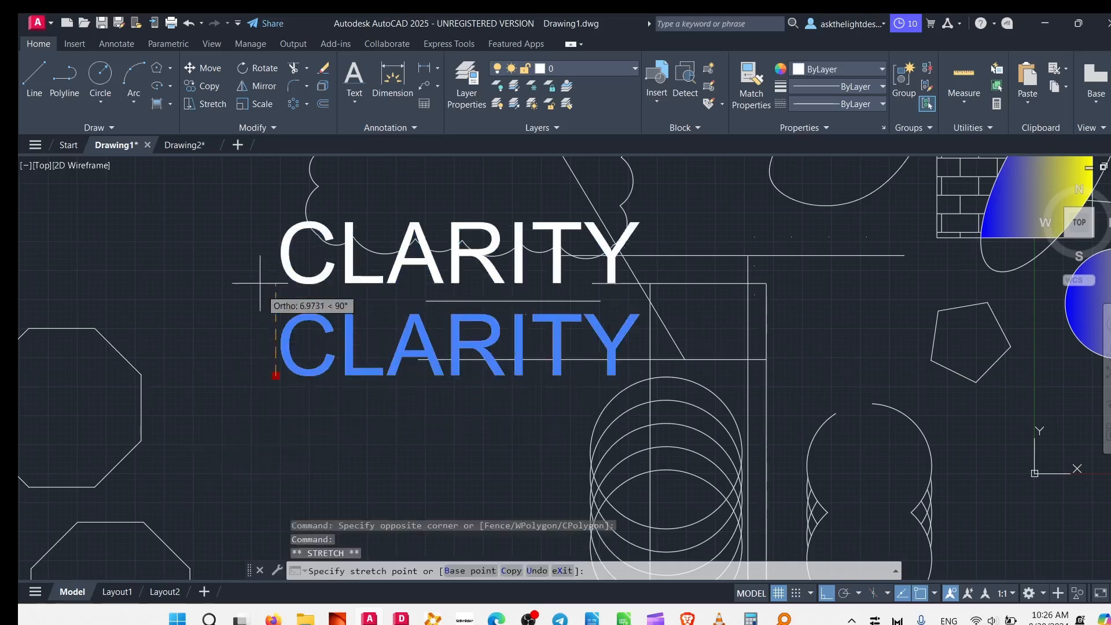
middle_drag(228, 353, 585, 411)
key(Escape)
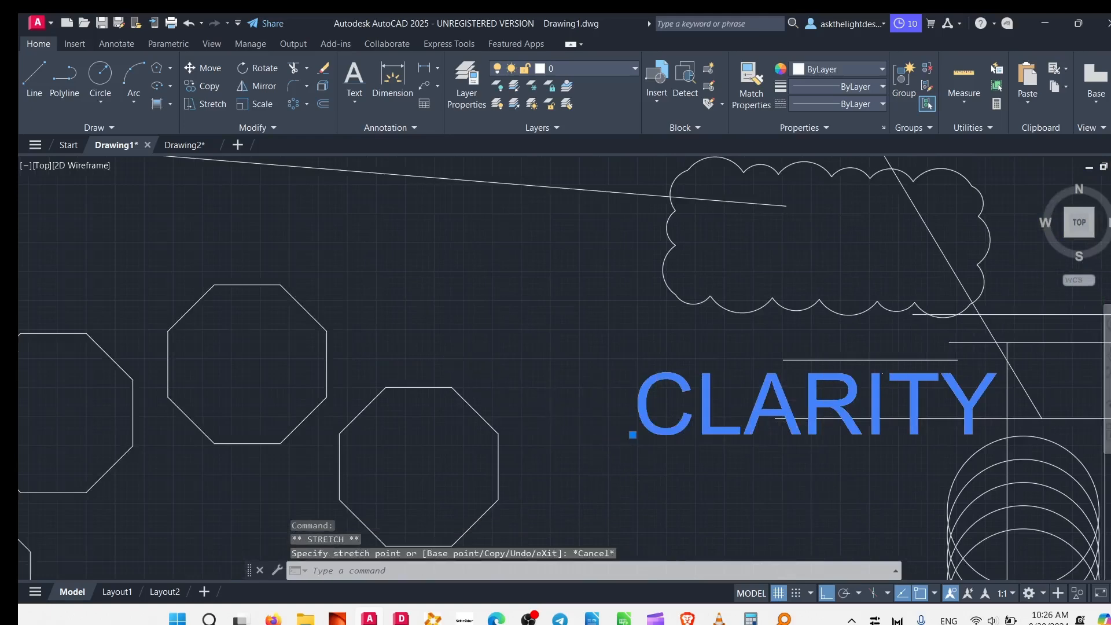
scroll(457, 359, down, 4)
key(Escape)
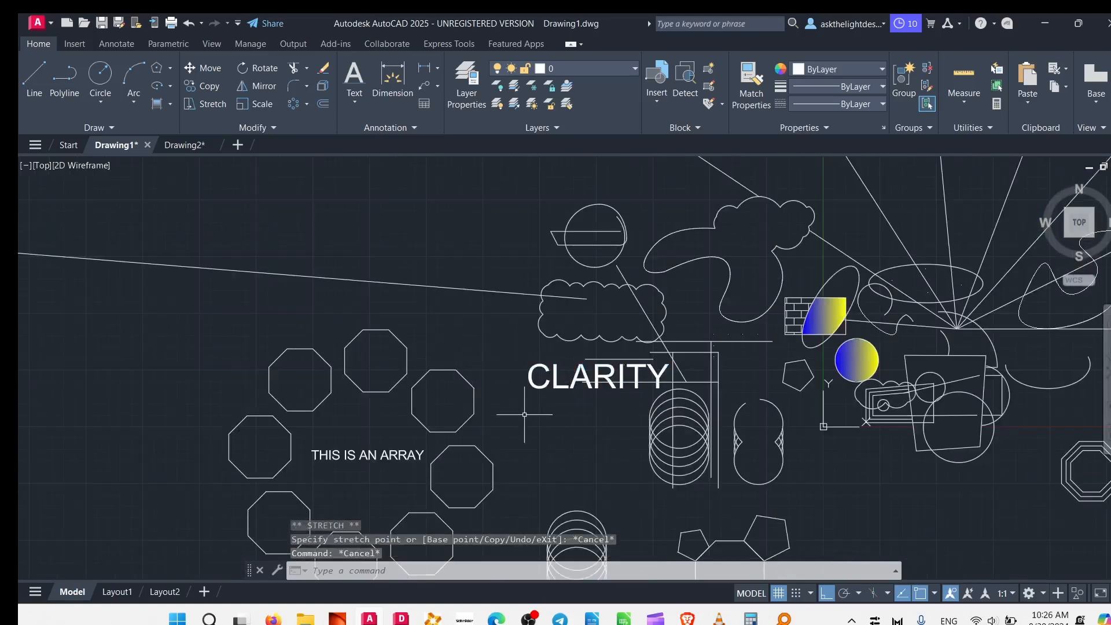
Move the CLARITY text by its grip straight down, shift it about 6.6 units left, clear of the stacked circles, and deselect it.
click(531, 389)
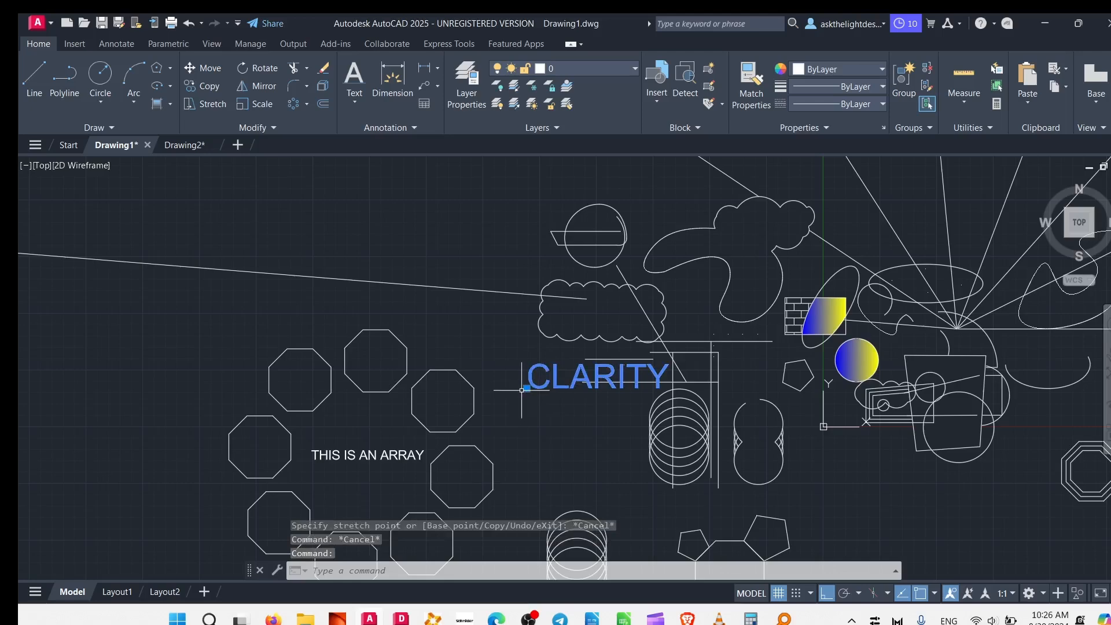
click(527, 388)
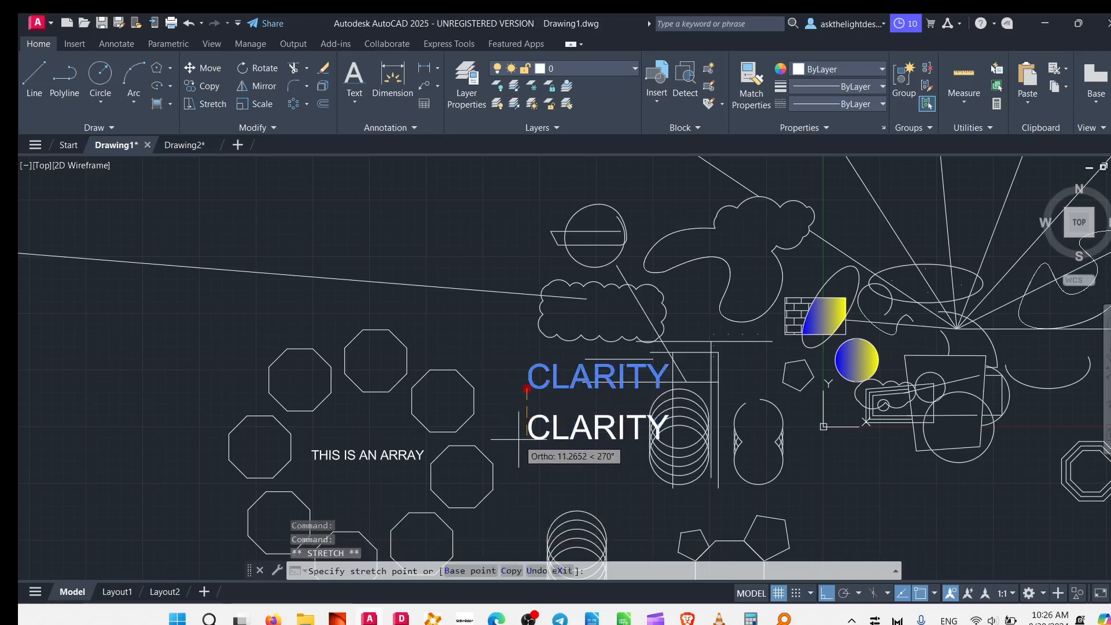
scroll(544, 446, up, 4)
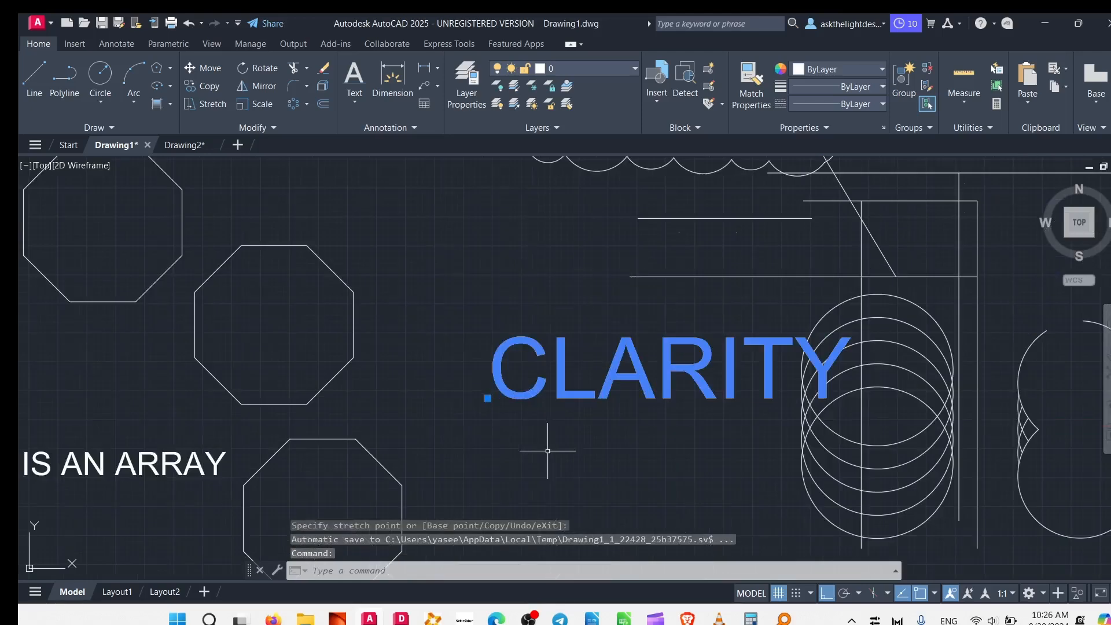
click(489, 399)
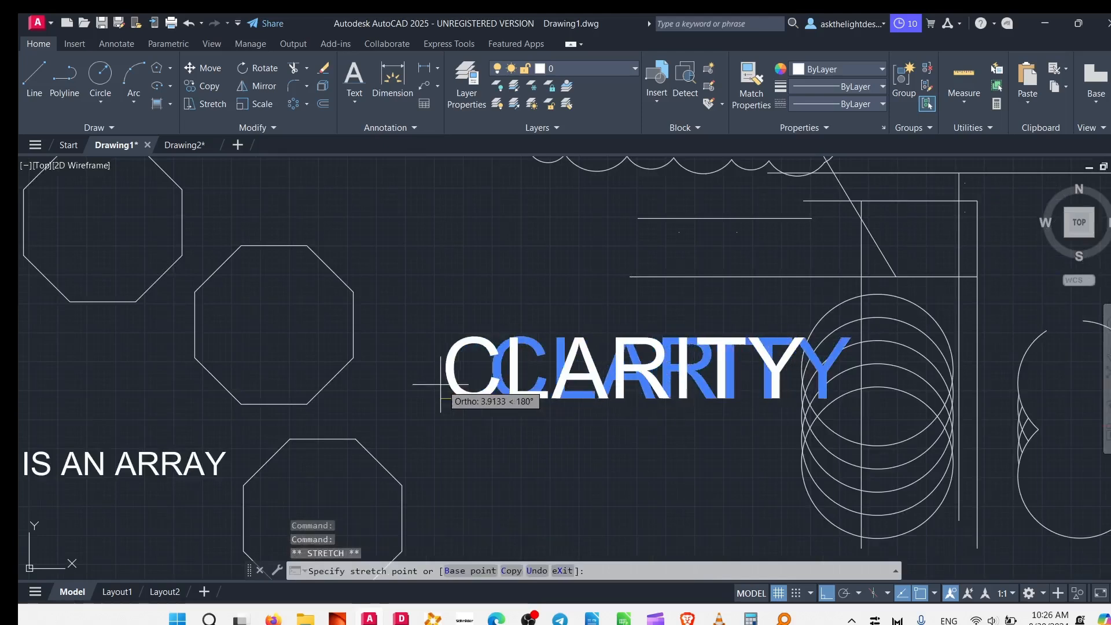
click(412, 387)
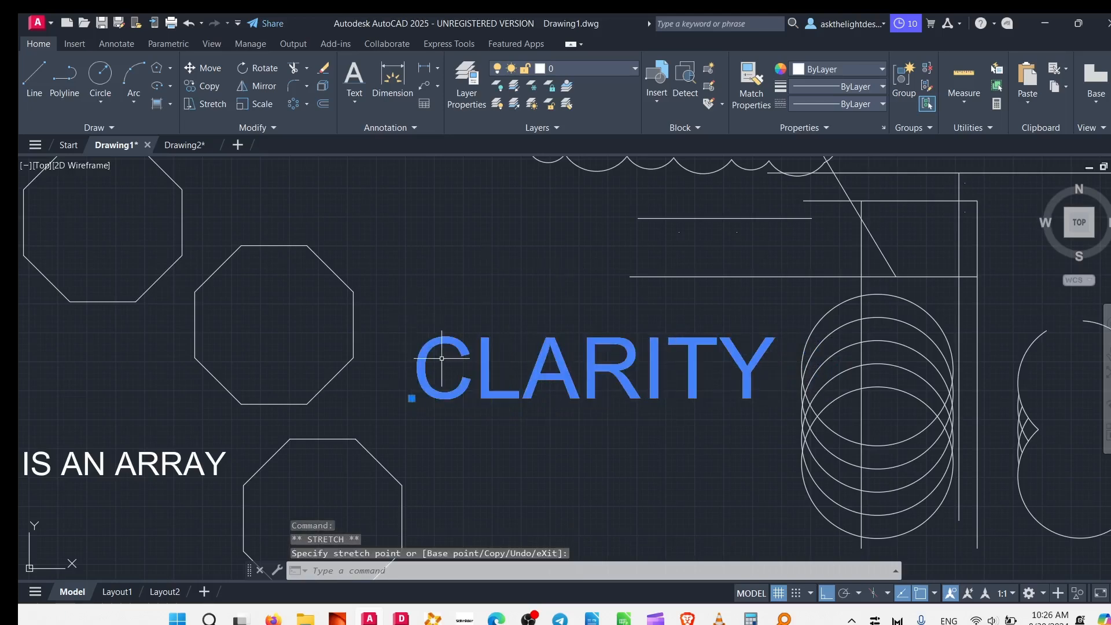
scroll(442, 358, up, 3)
key(Escape)
scroll(579, 348, down, 5)
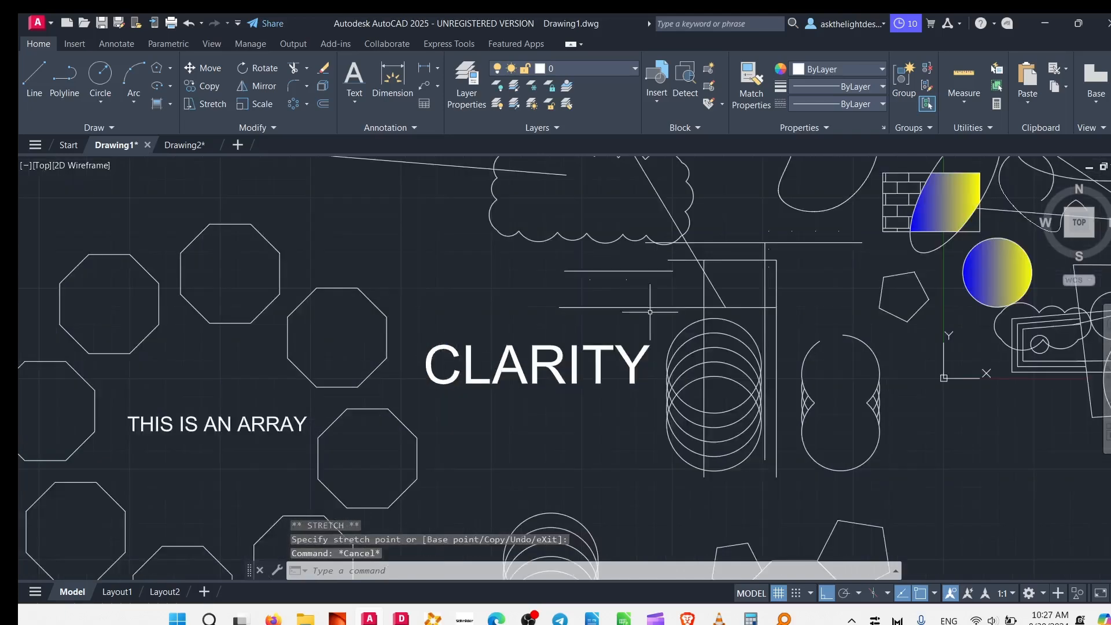
click(367, 101)
click(371, 152)
mouse_move(415, 281)
middle_down()
mouse_move(722, 452)
mouse_move(871, 449)
mouse_move(633, 256)
middle_up()
key(Escape)
Try to start a horizontal single-line text about 9.6 high in the empty area beside the octagon with attached pentagons.
middle_drag(752, 426, 49, 202)
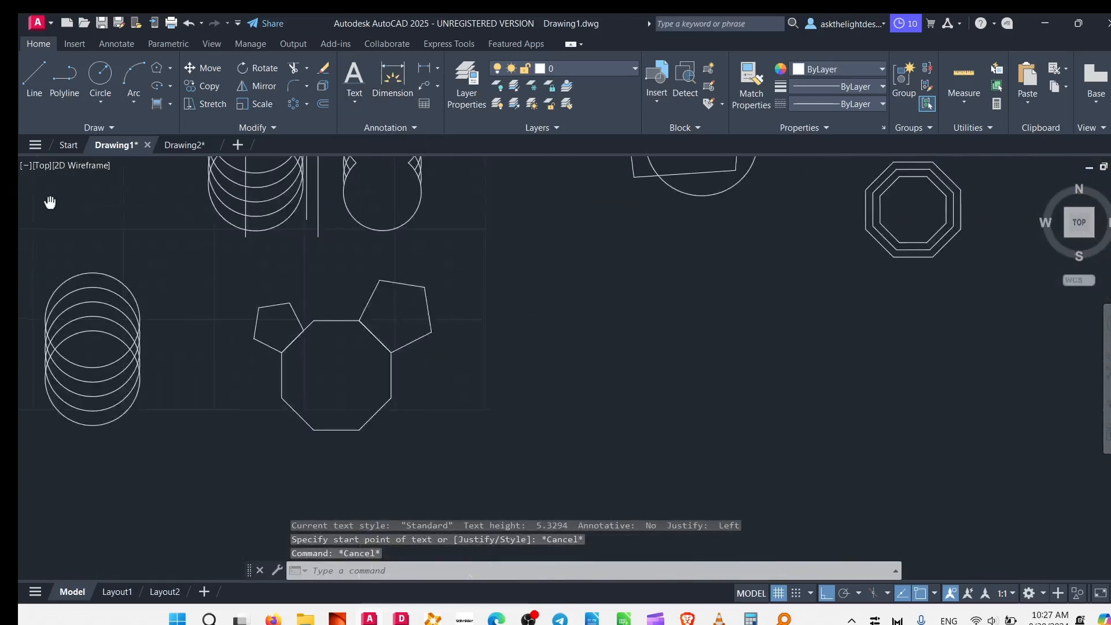
middle_drag(546, 323, 402, 467)
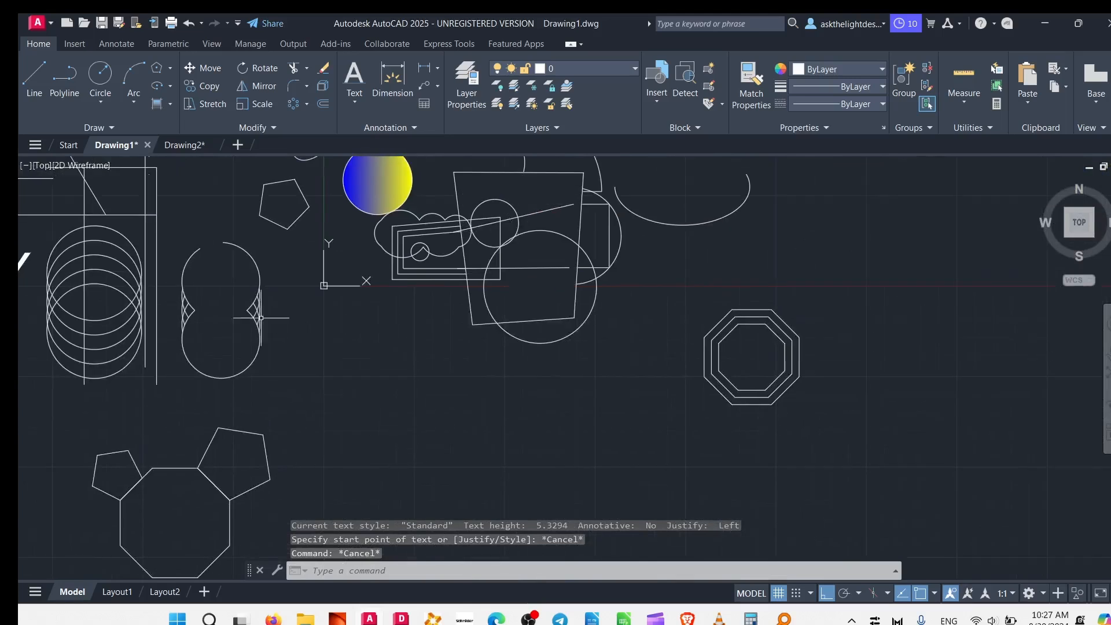
click(360, 98)
click(360, 152)
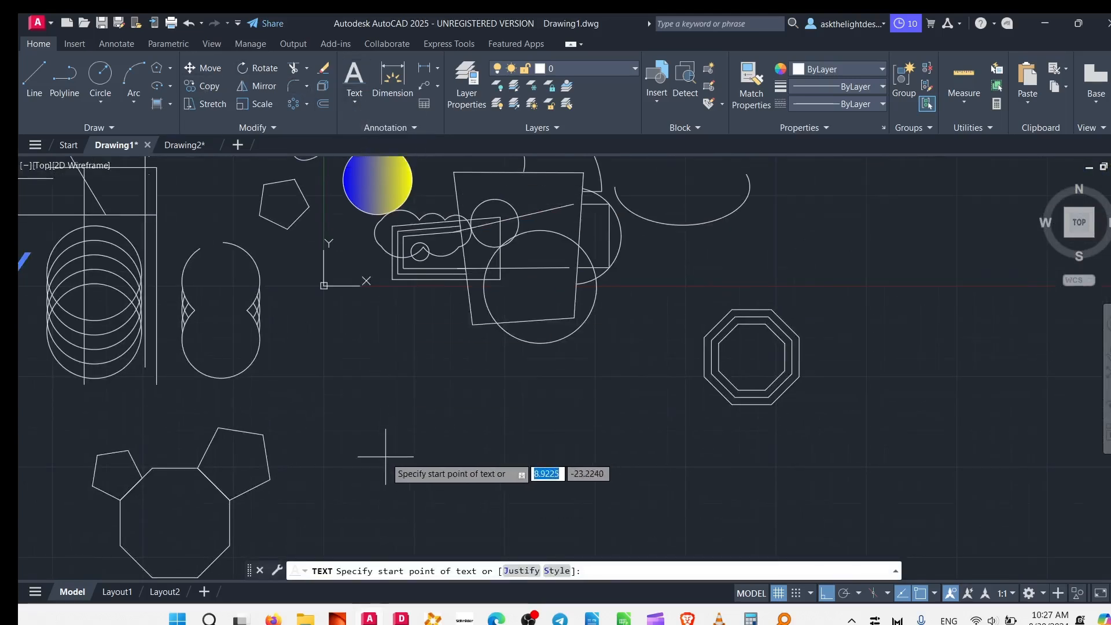
click(385, 456)
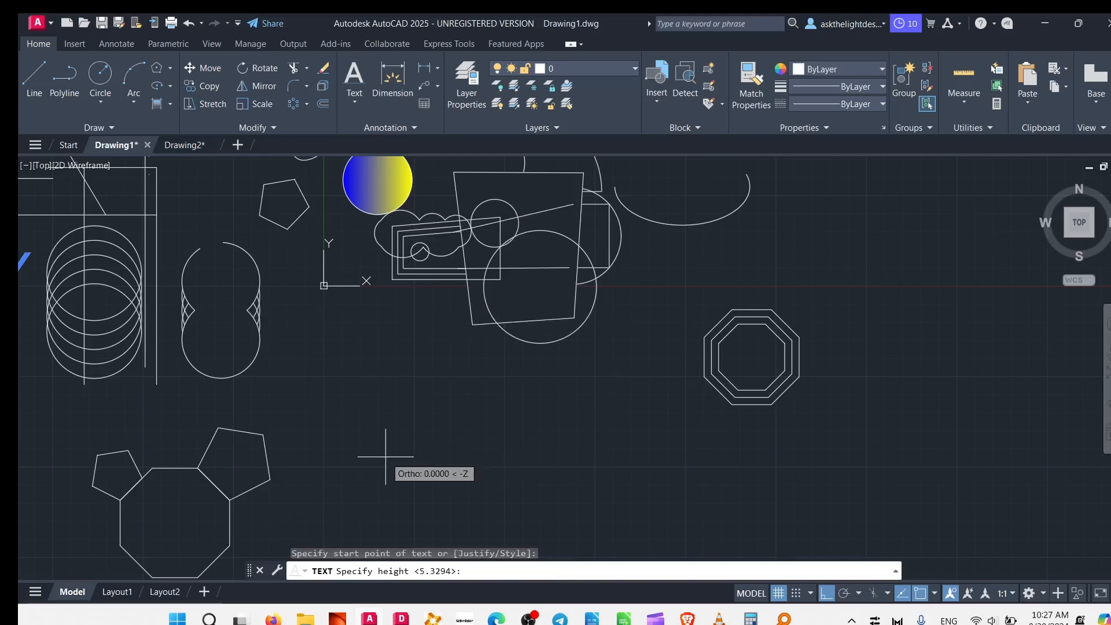
click(386, 387)
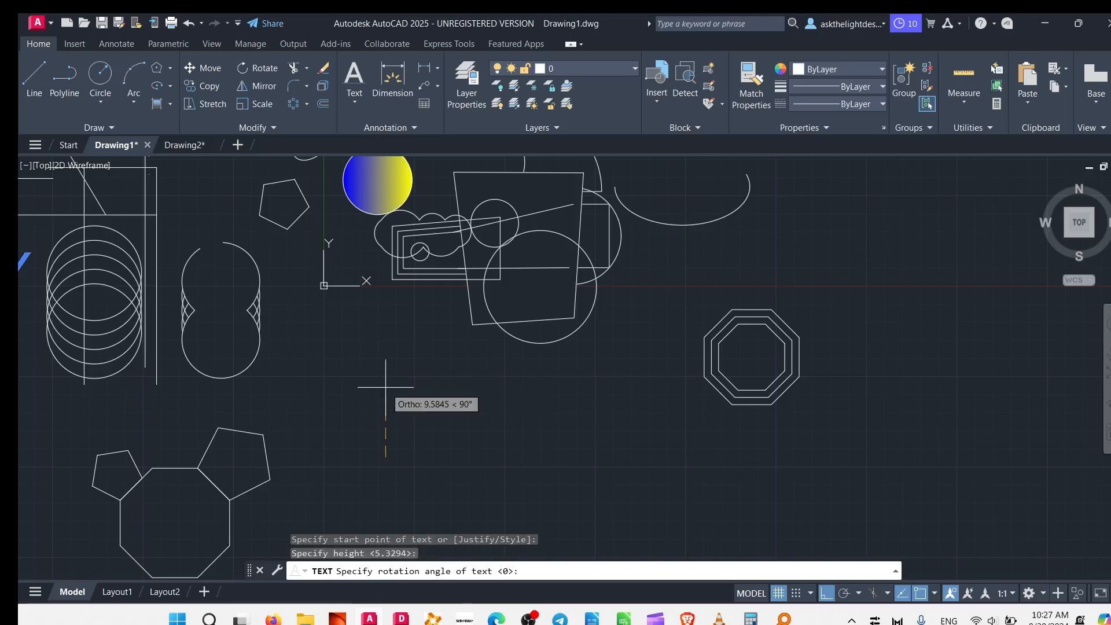
click(831, 444)
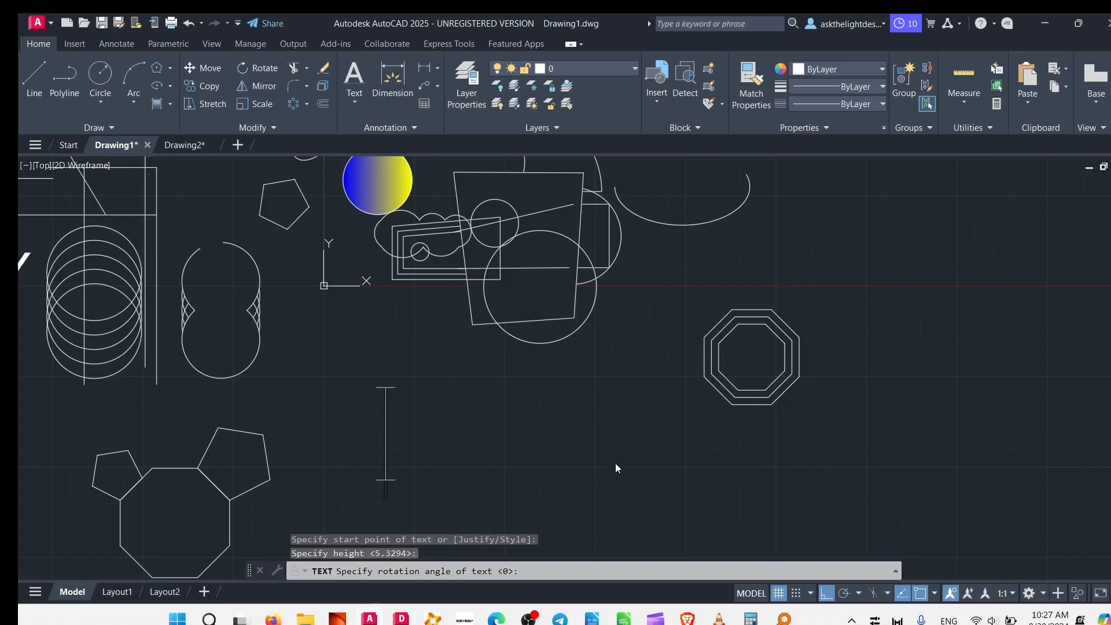
middle_drag(529, 434, 562, 340)
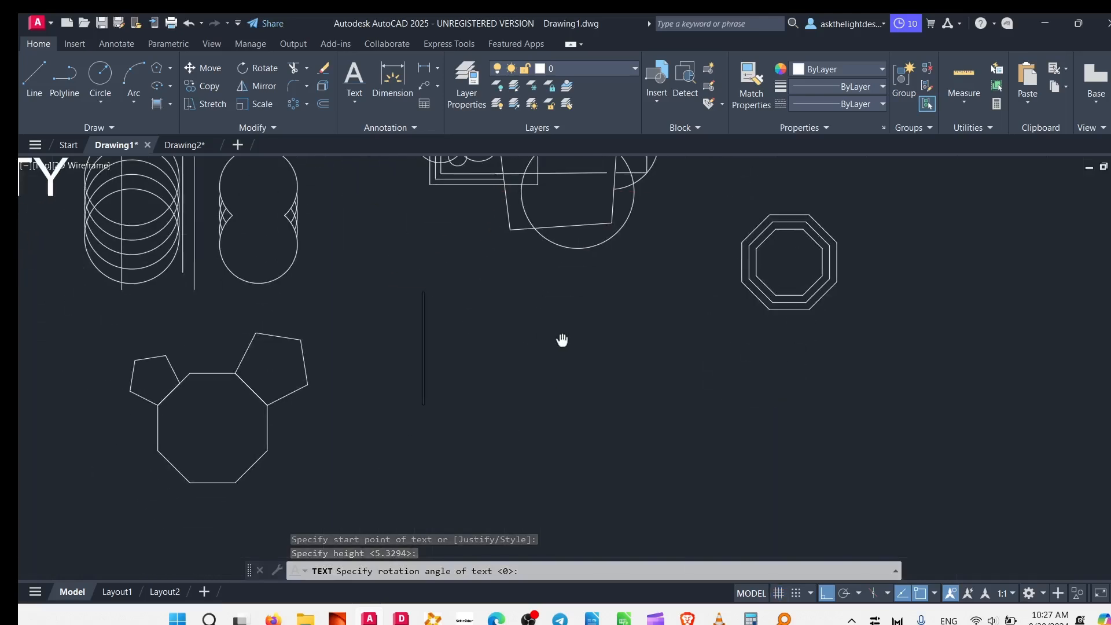
key(F7)
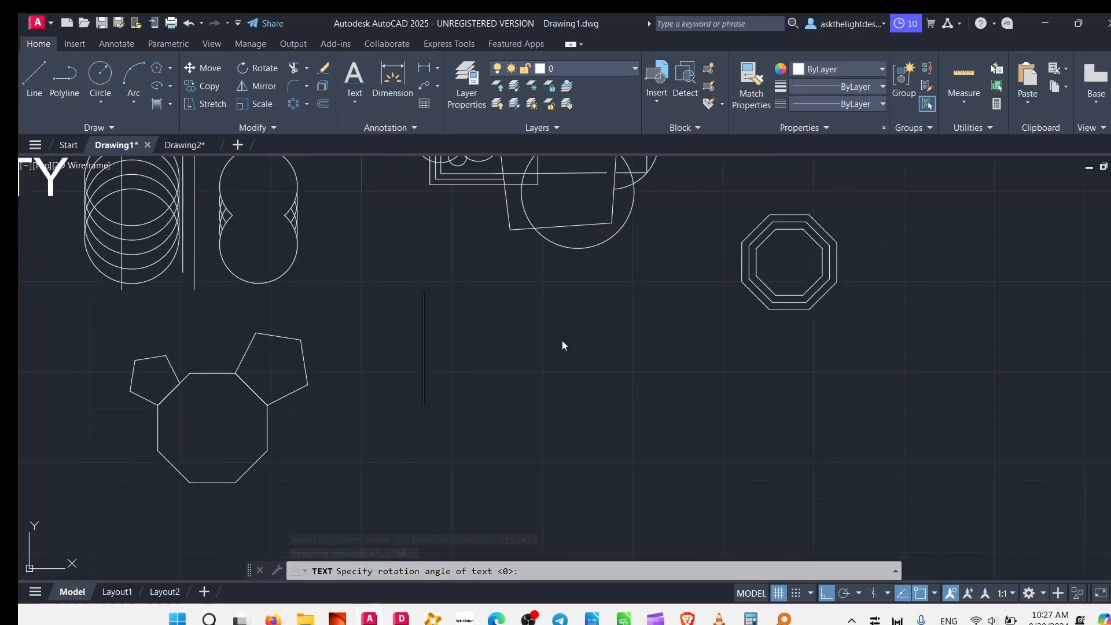
key(Escape)
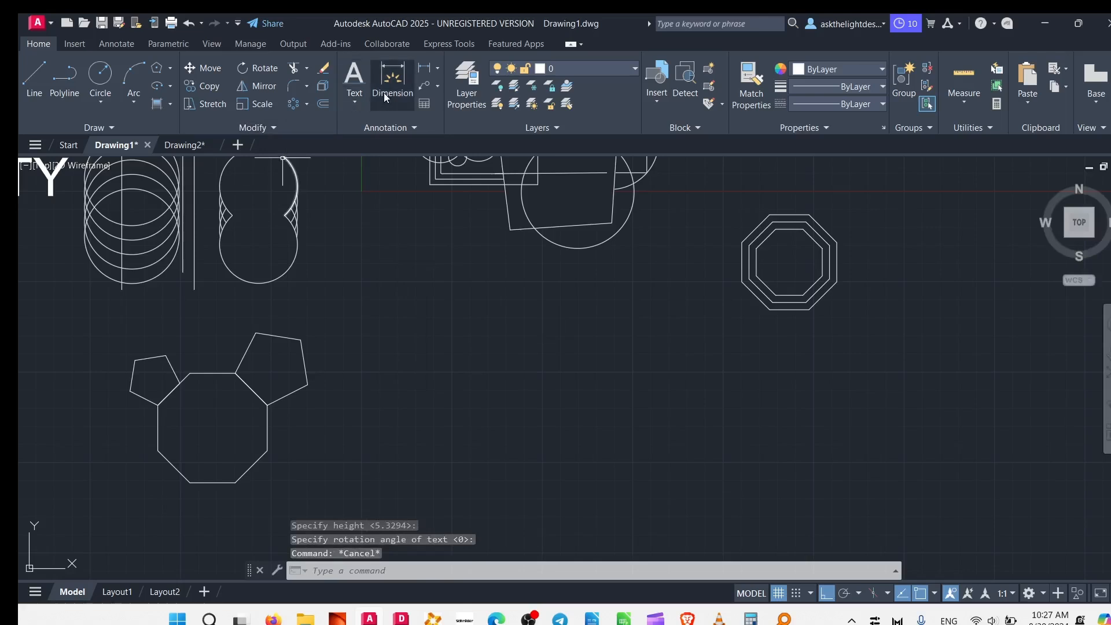
Start a single-line text beside the octagon with attached pentagons, height about 10.4, with Ortho off and the baseline sloping gently down to the right.
click(356, 103)
click(370, 158)
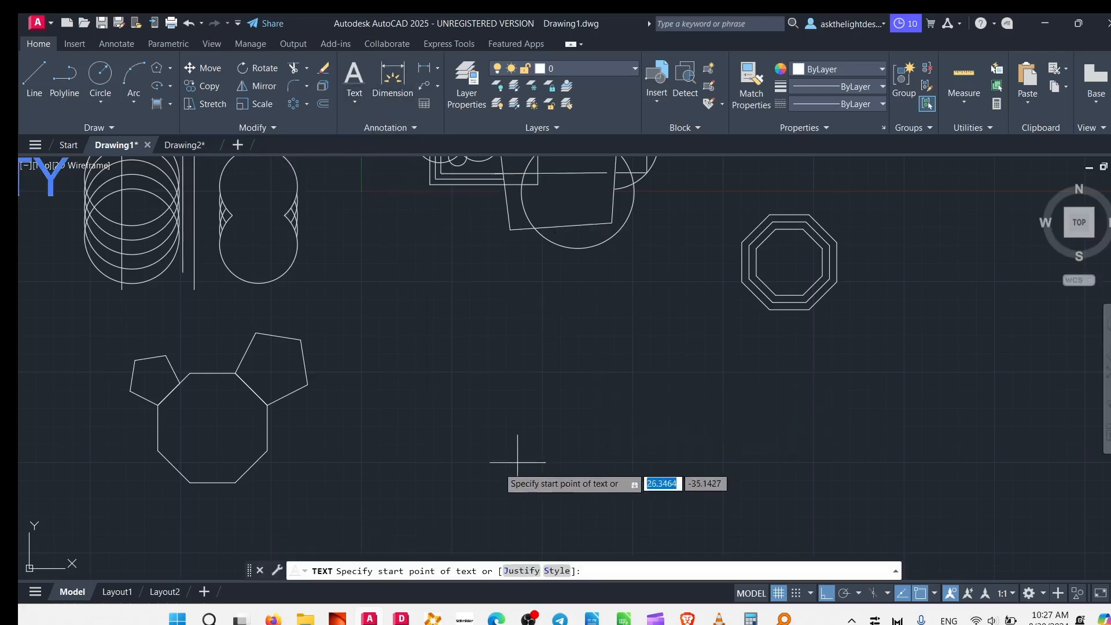
click(408, 410)
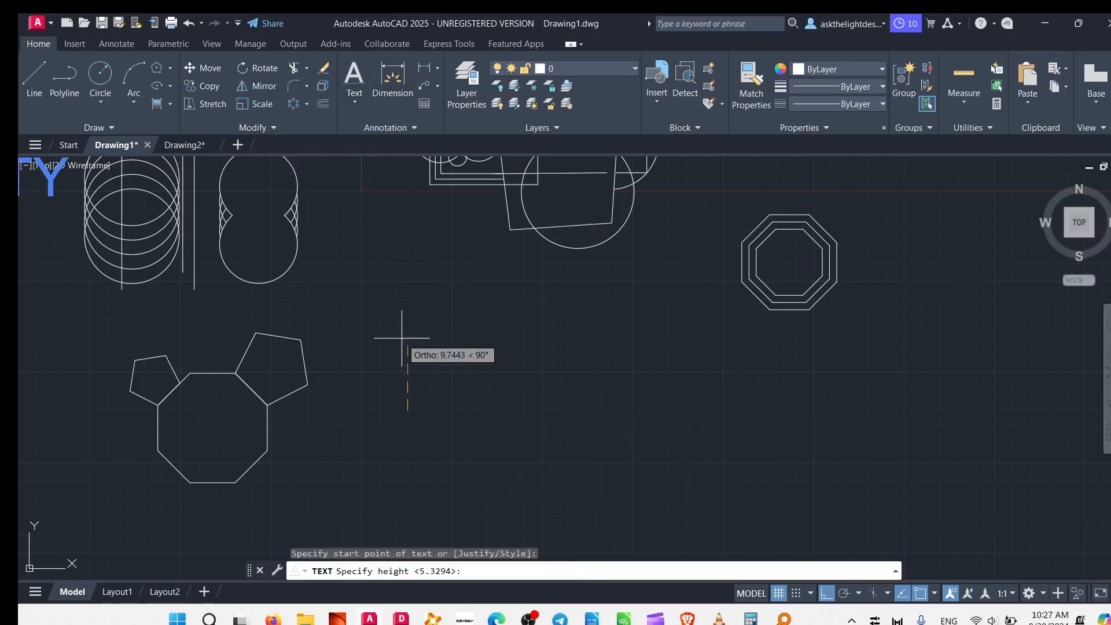
click(412, 336)
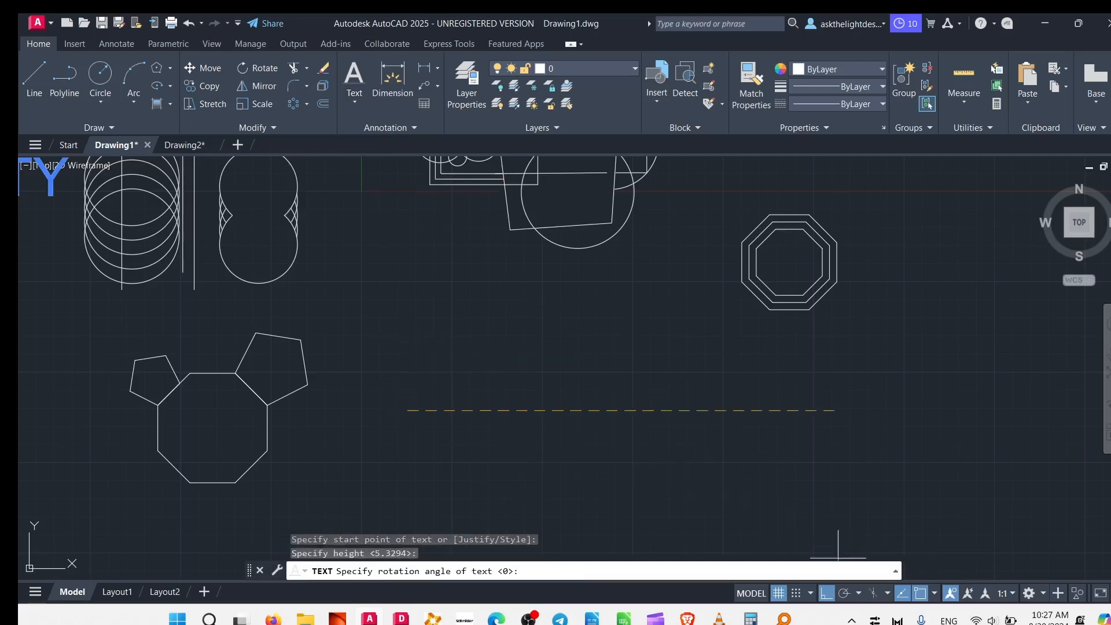
click(828, 593)
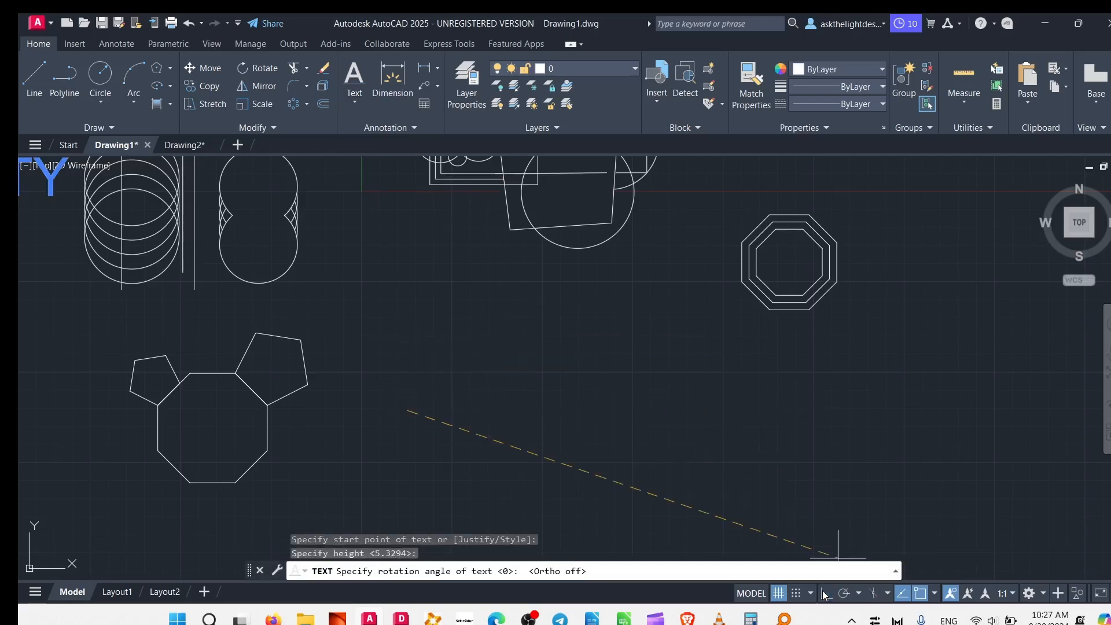
click(693, 463)
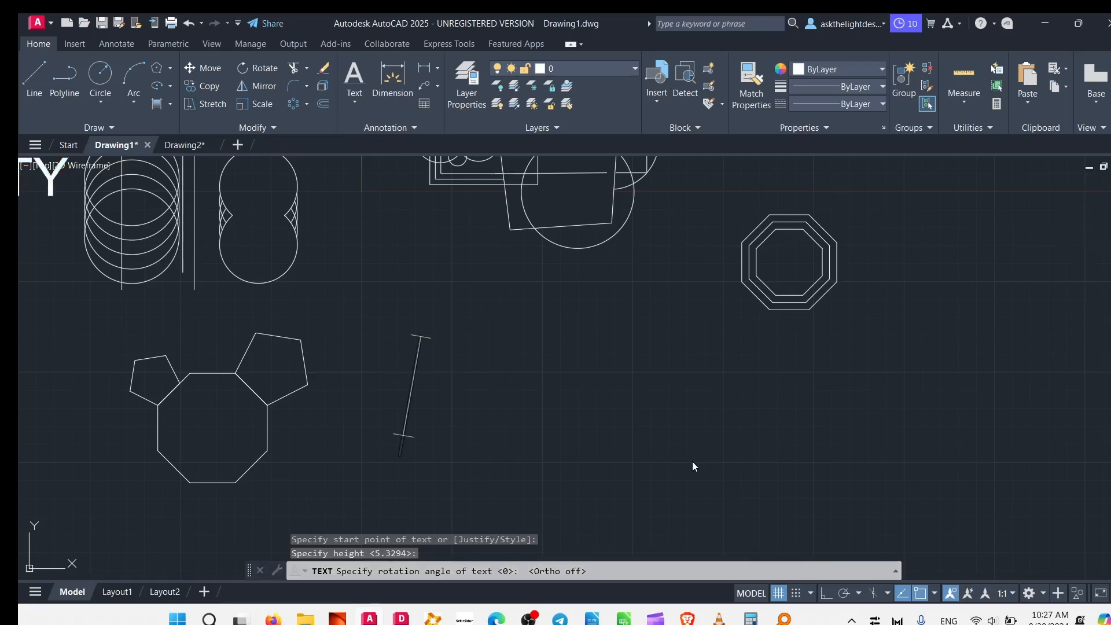
Enter Having a nice day as the sloped single-line text and finish the text command.
text(H)
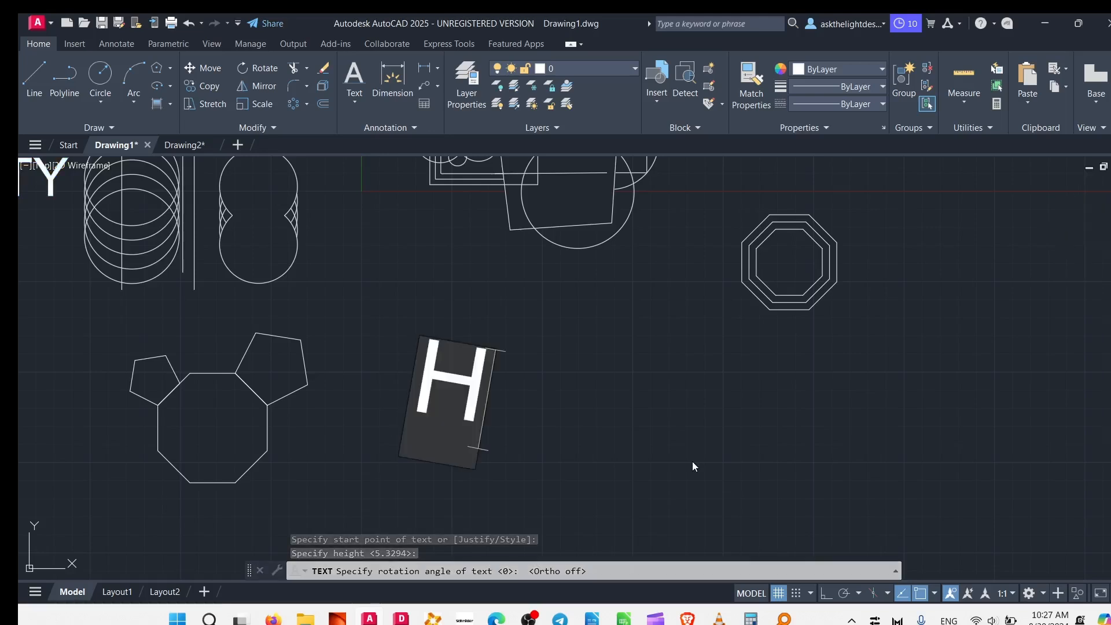
text(av)
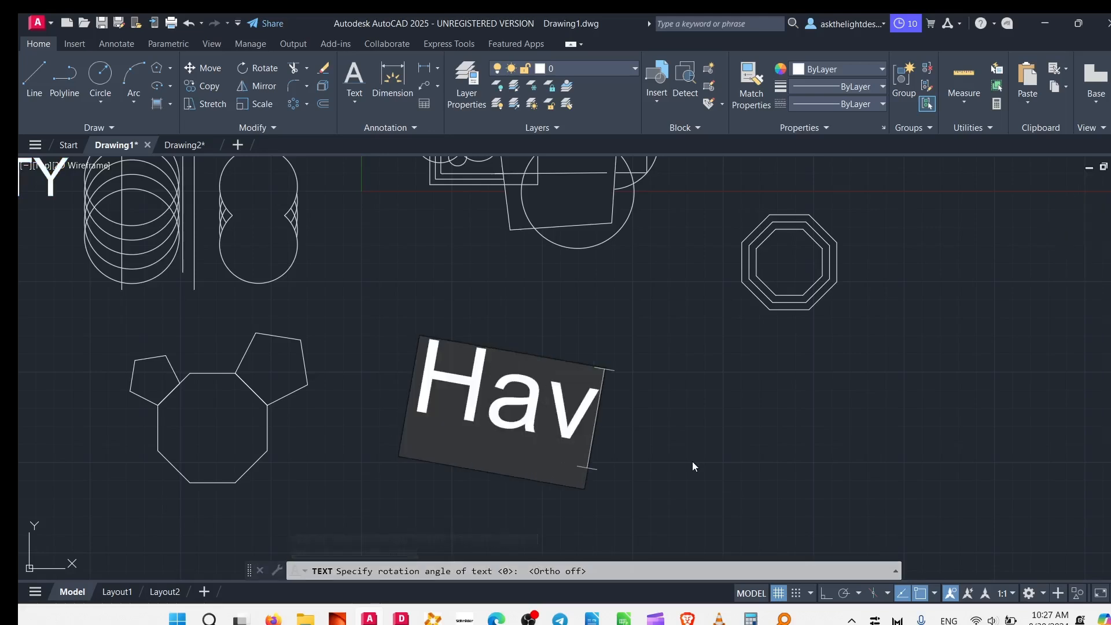
text(ing a nice day)
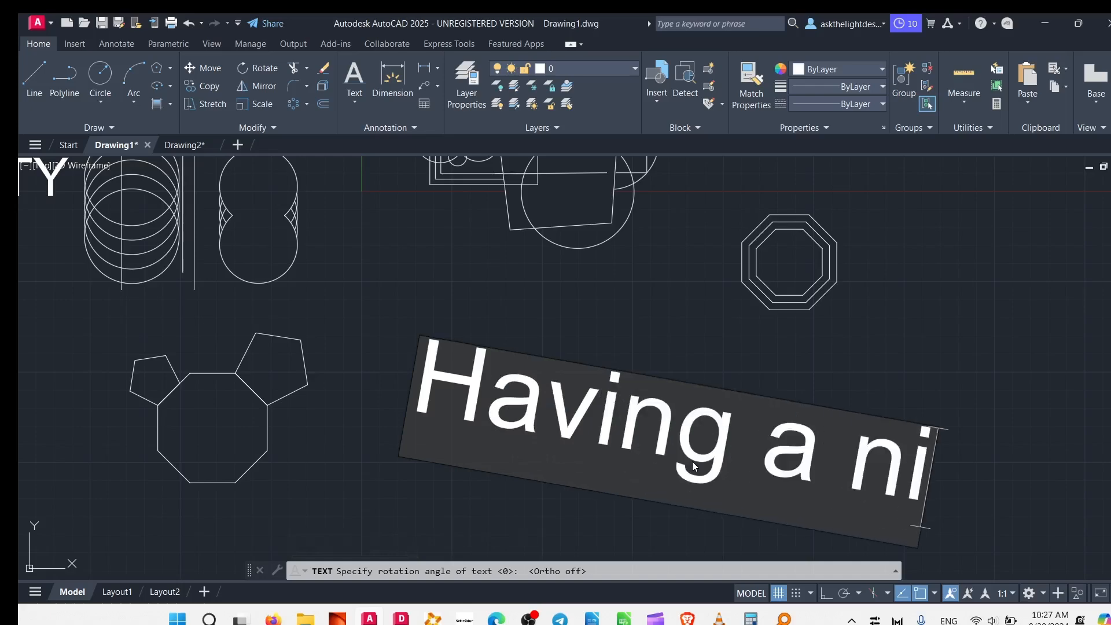
click(693, 462)
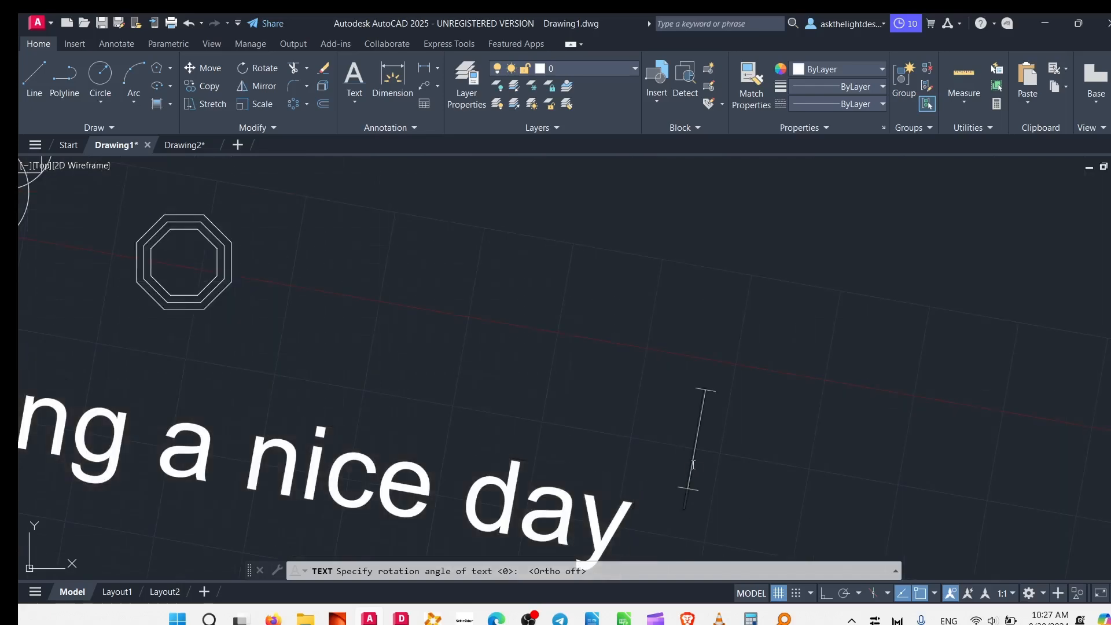
scroll(423, 392, down, 6)
middle_drag(423, 392, 585, 387)
scroll(505, 394, up, 5)
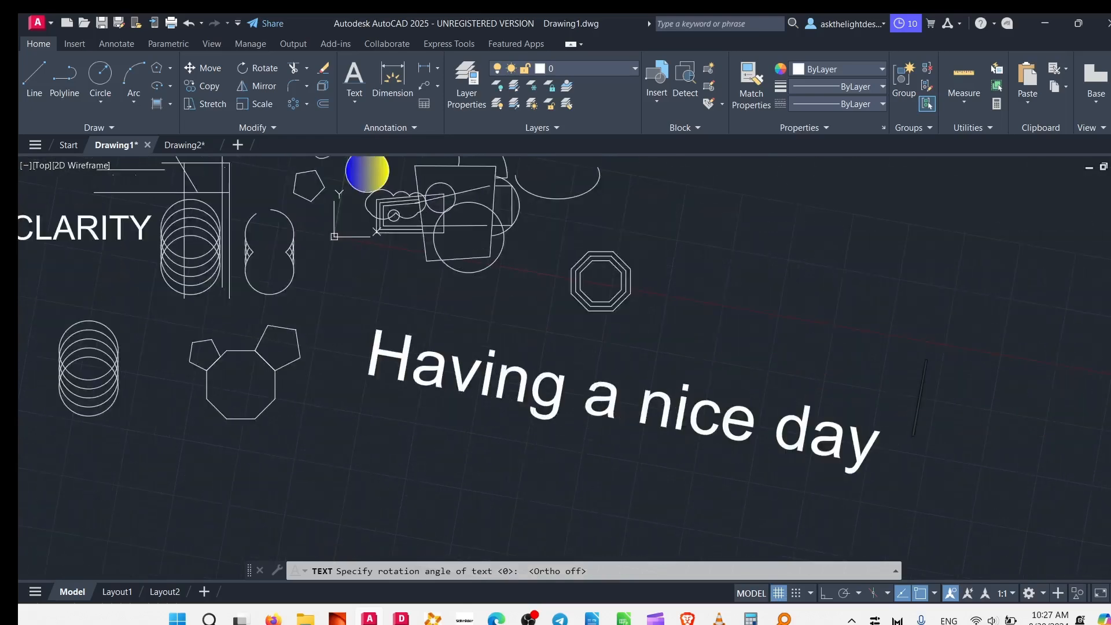
key(Return)
scroll(431, 397, down, 5)
scroll(446, 361, up, 2)
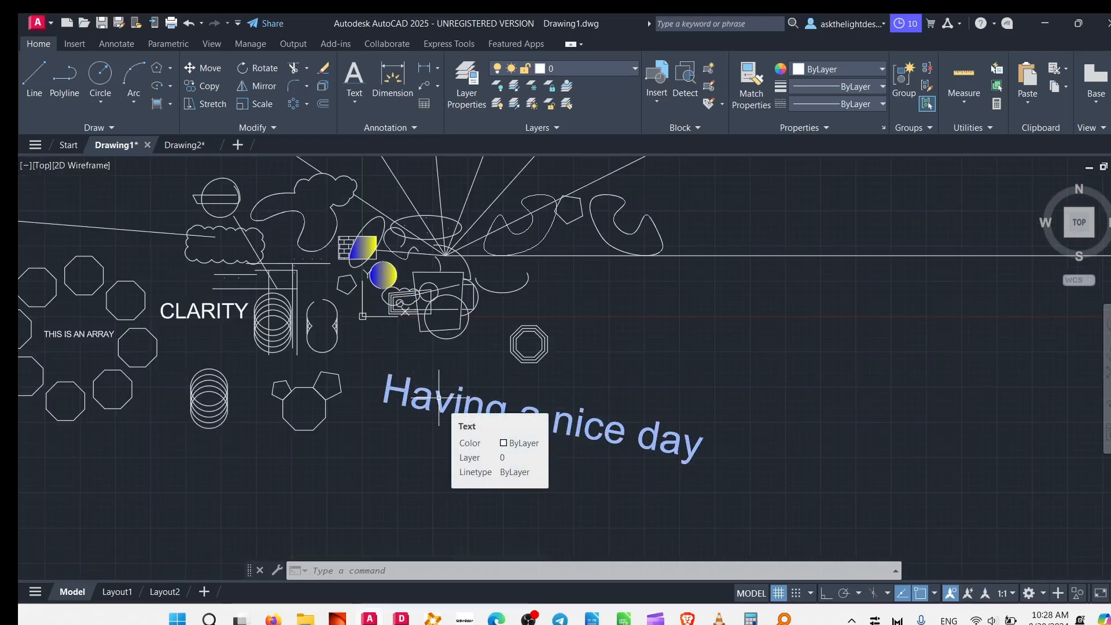
Start a multiline text in a box below the octagon array, with a diagonal about 48 units long at 15 degrees.
middle_drag(388, 372, 473, 323)
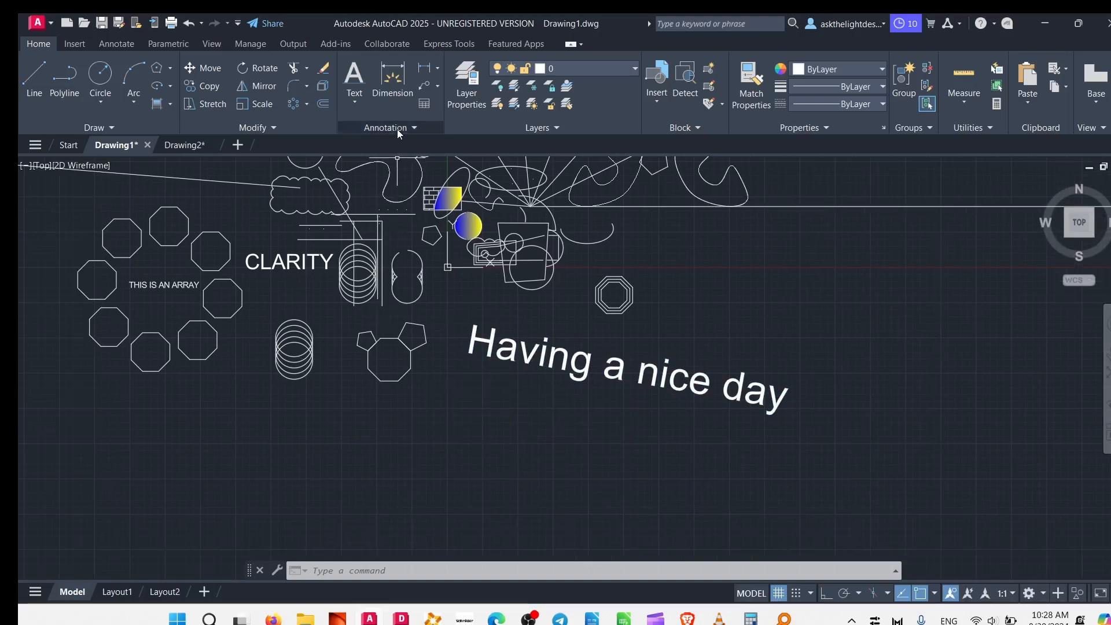
click(347, 96)
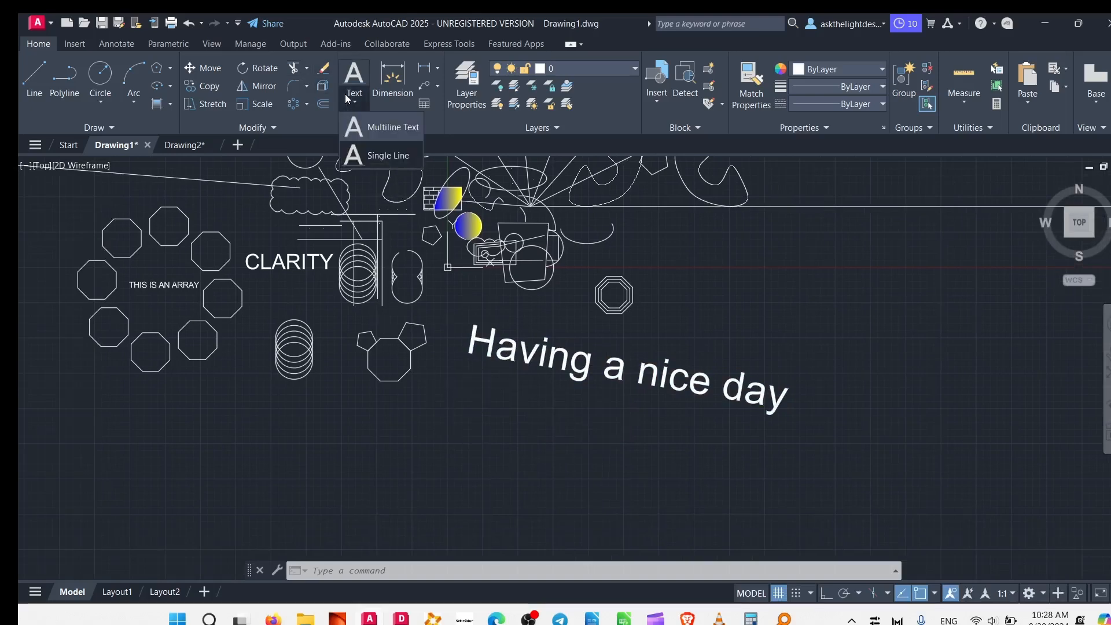
click(359, 121)
middle_drag(295, 348, 689, 300)
click(527, 382)
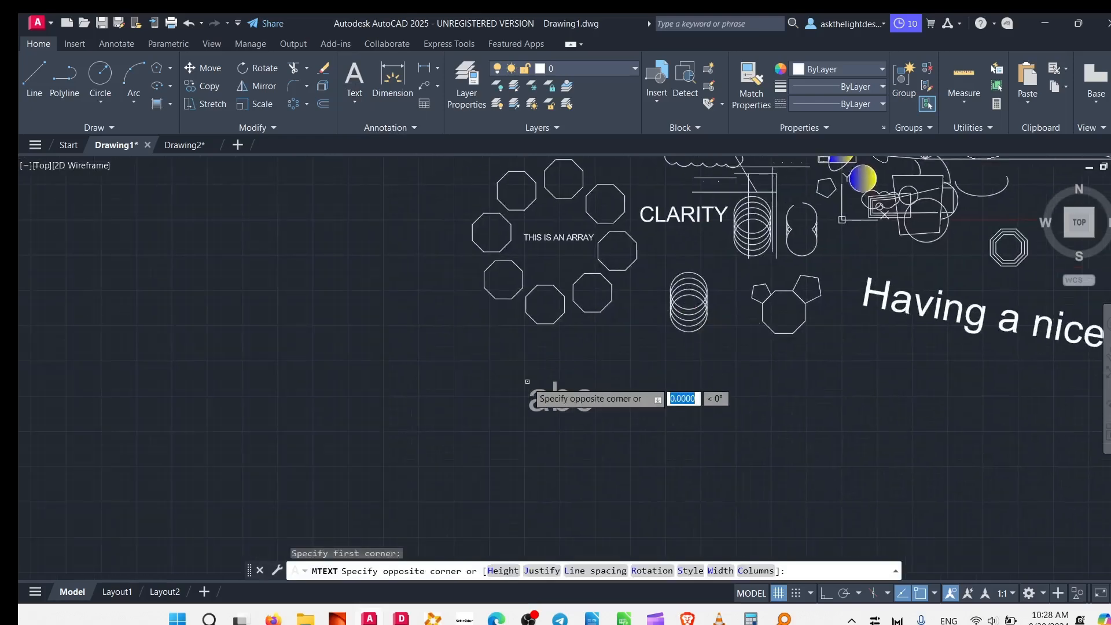
click(659, 347)
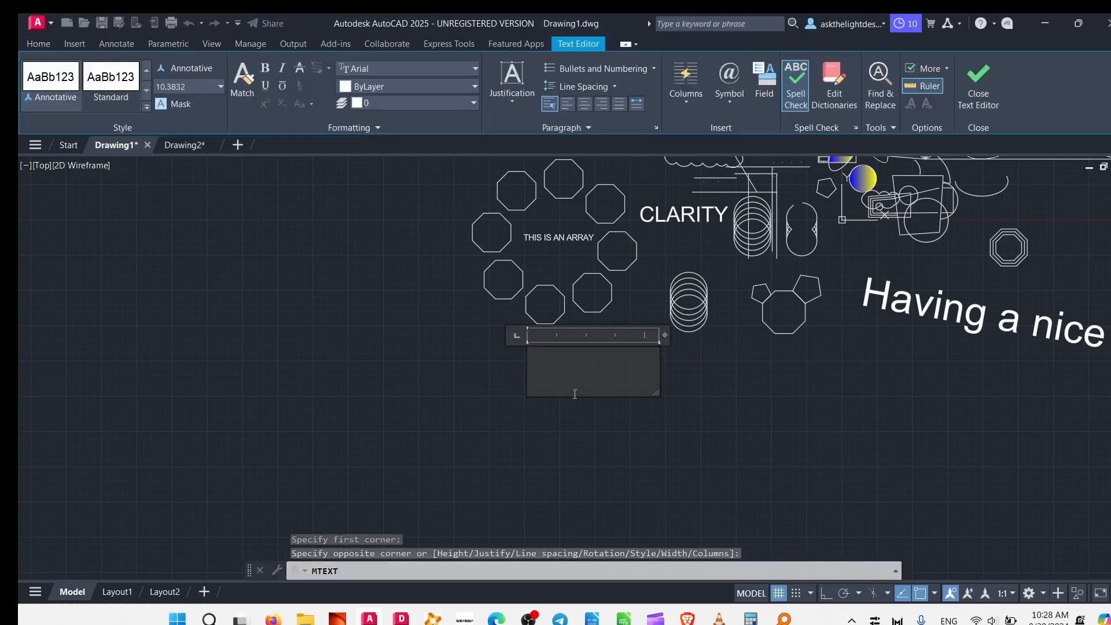
Enter THIS IS A MULTILINE TEXT in the multiline text box.
text(THIS )
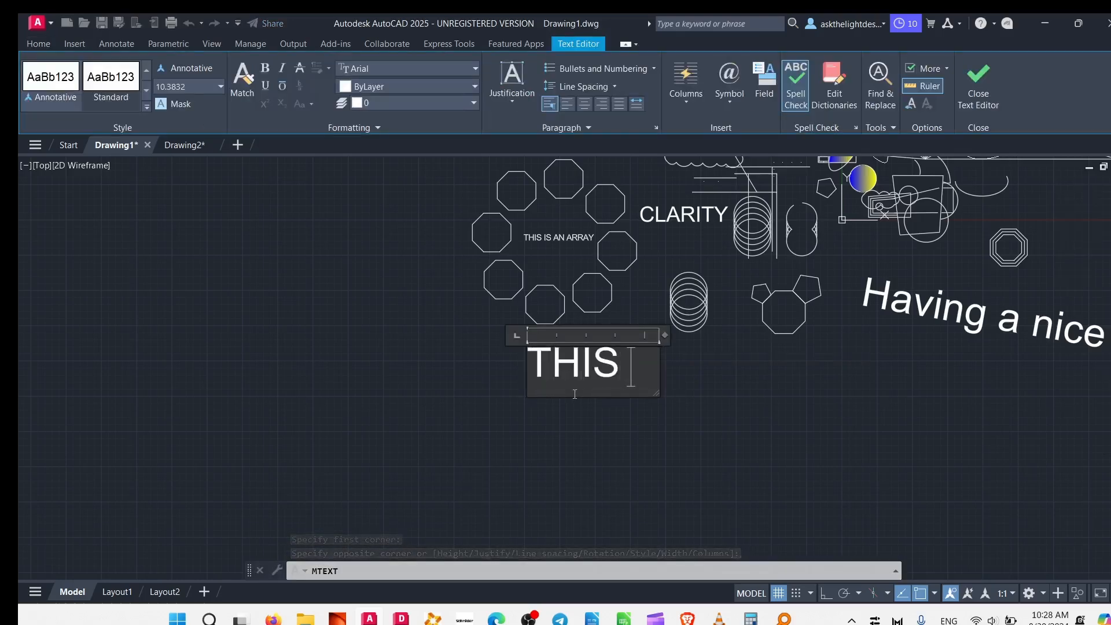
text(IS A MUL)
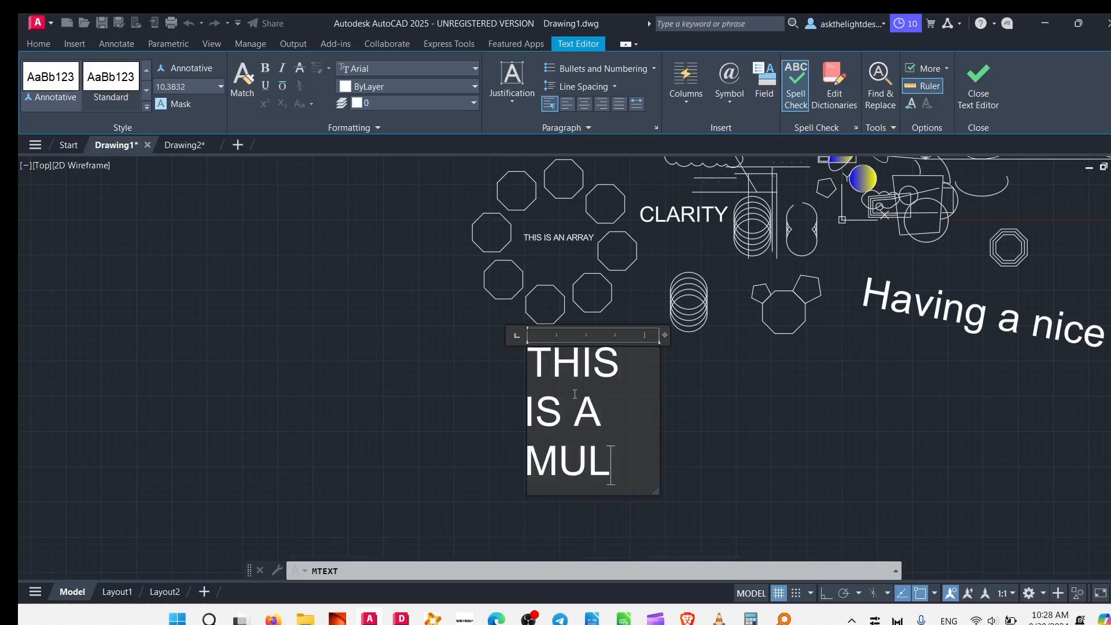
text(TILINE TEXT)
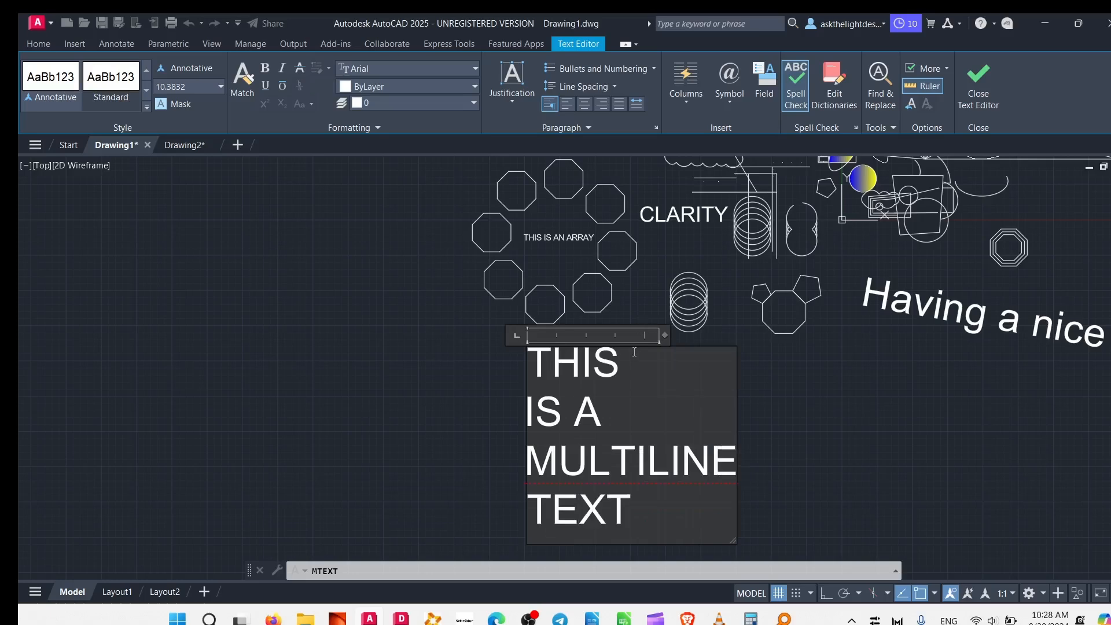
Look through the spelling suggestions for the word MULTILINE and dismiss them without choosing one.
right_click(641, 459)
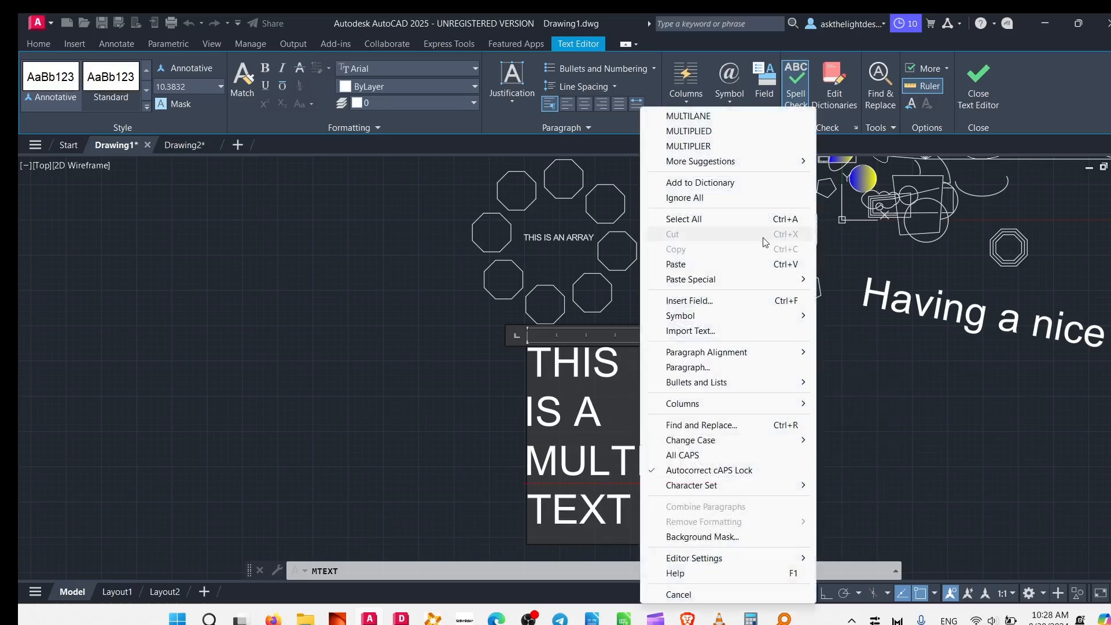
mouse_move(734, 438)
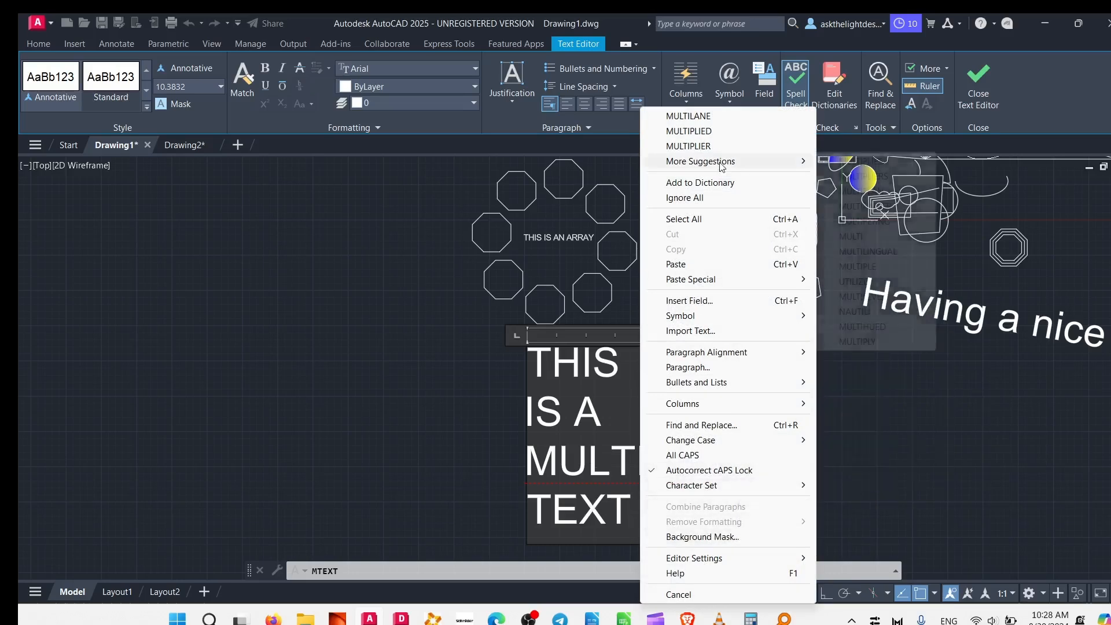
mouse_move(732, 164)
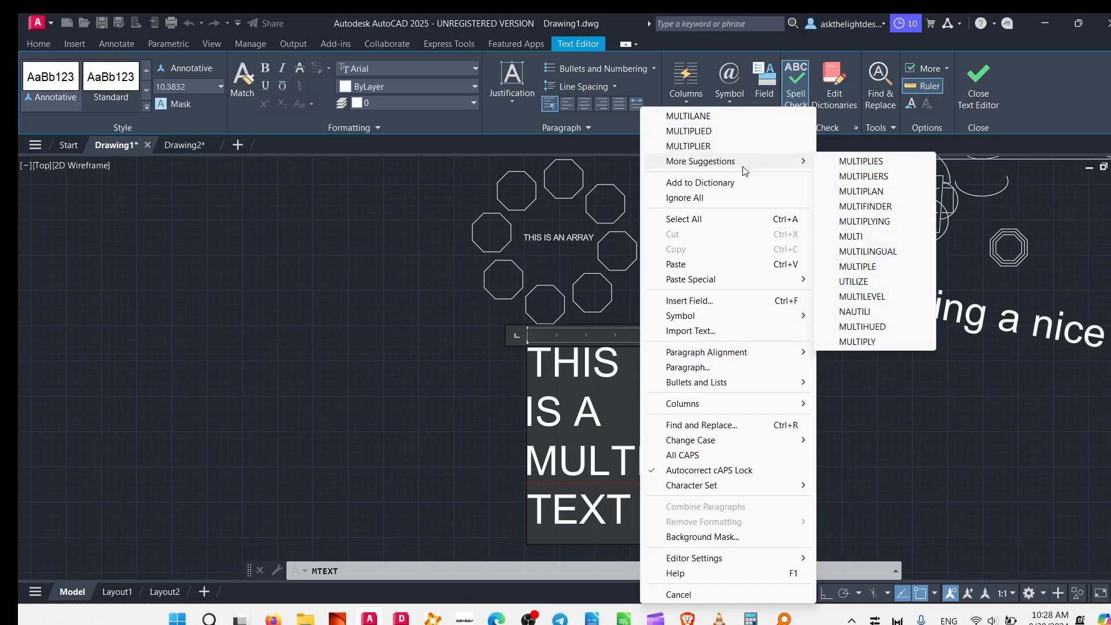
click(473, 431)
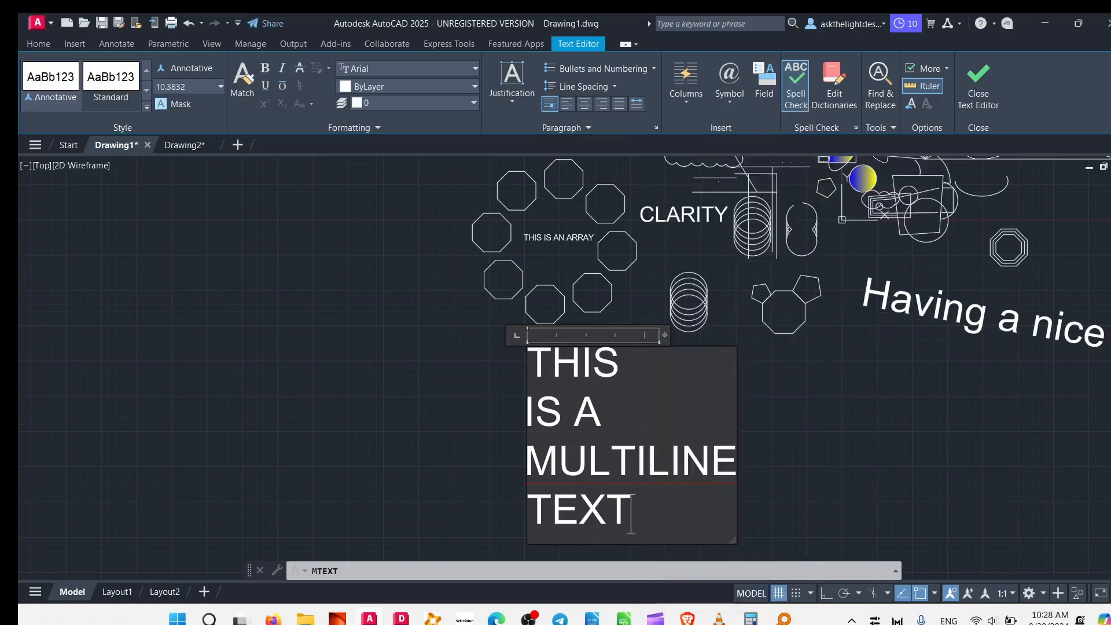
Close the text editor and widen the multiline text frame by about 72 units so the text wraps onto two lines.
click(673, 475)
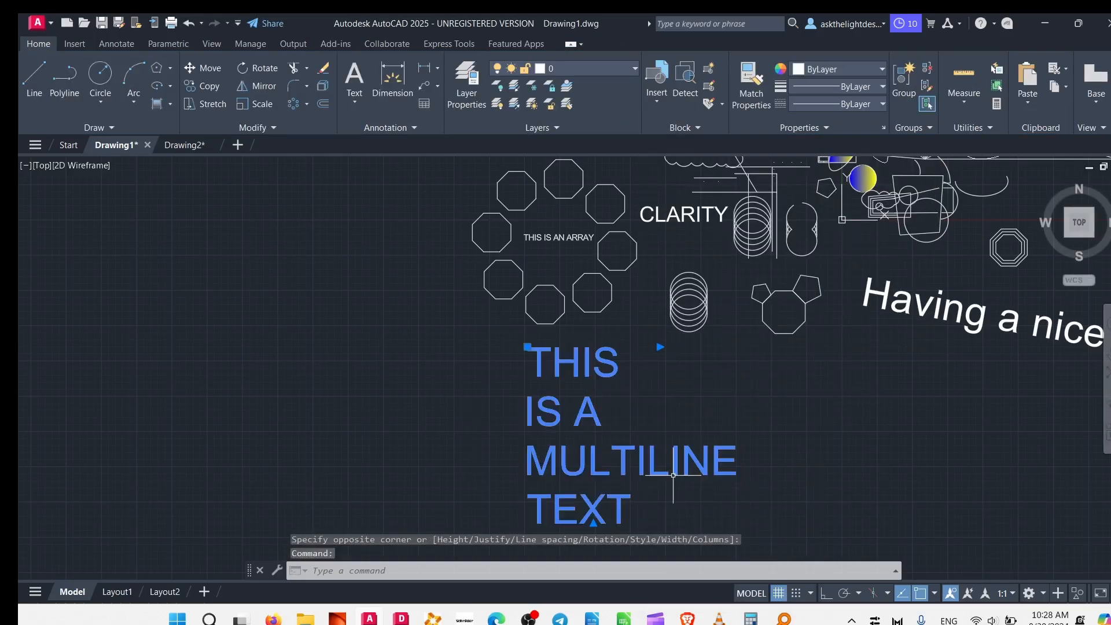
click(659, 347)
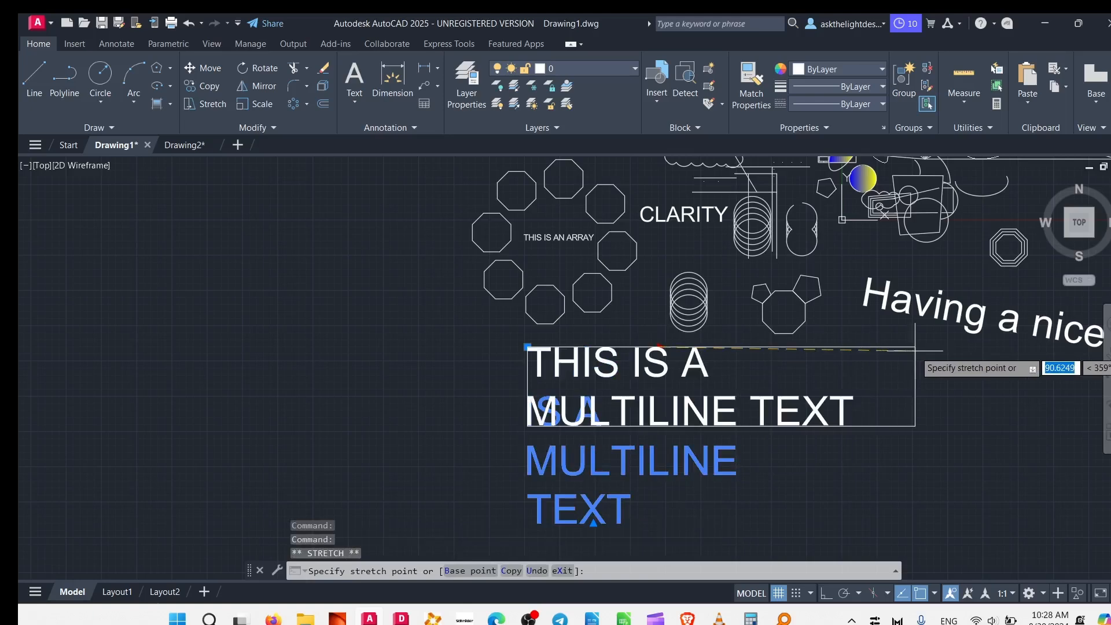
click(862, 347)
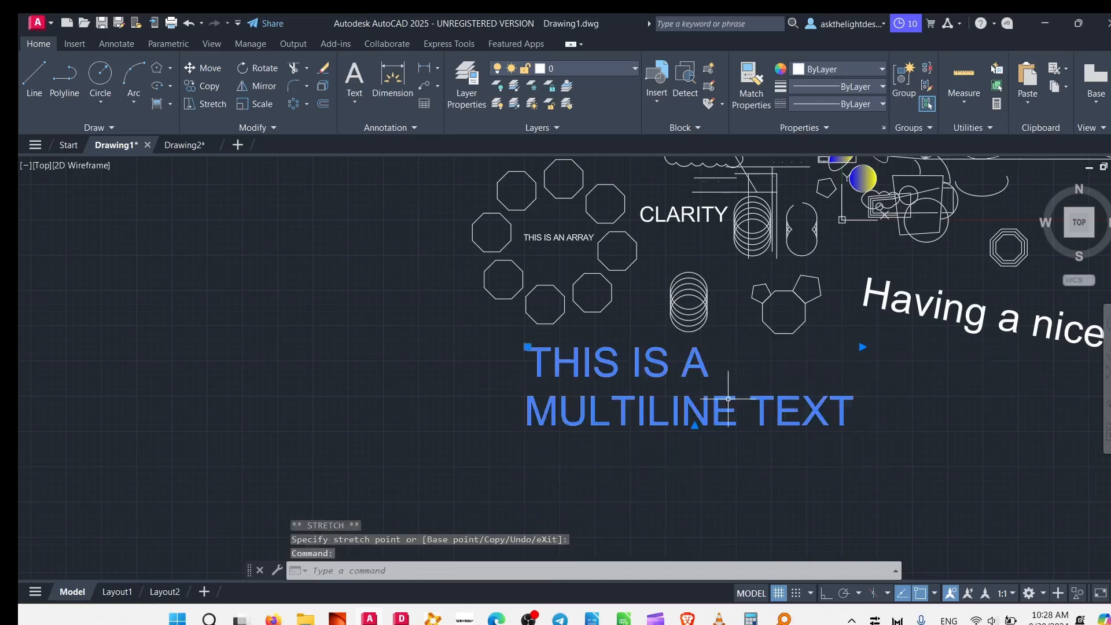
Insert a line break after MULTILINE so TEXT sits on its own line, close the text editor and leave the text deselected.
double_click(753, 410)
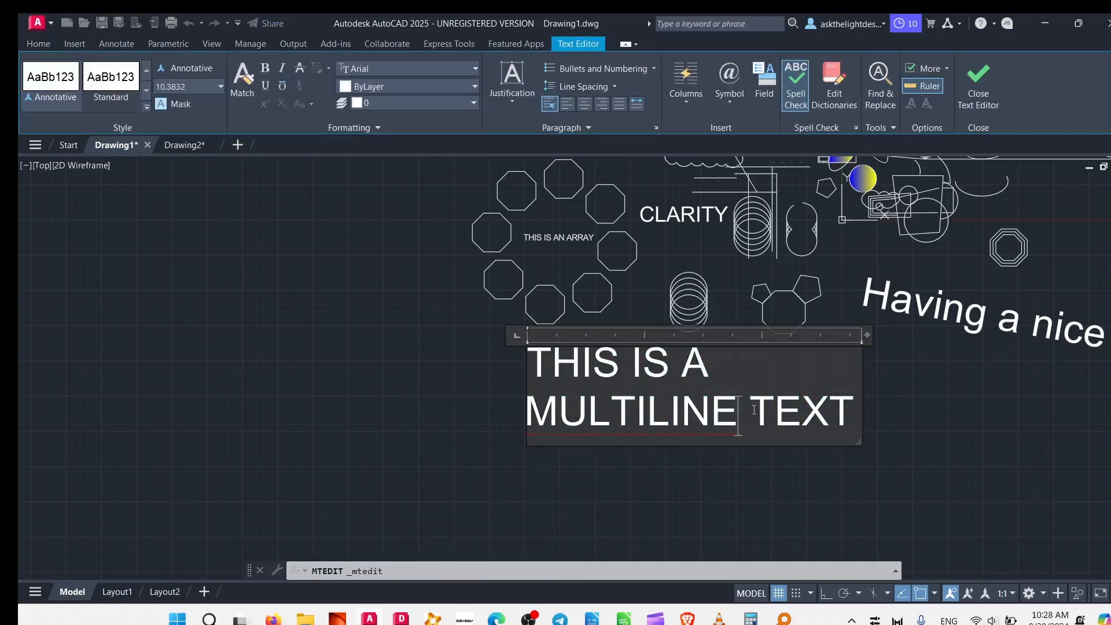
key(BackSpace)
key(Return)
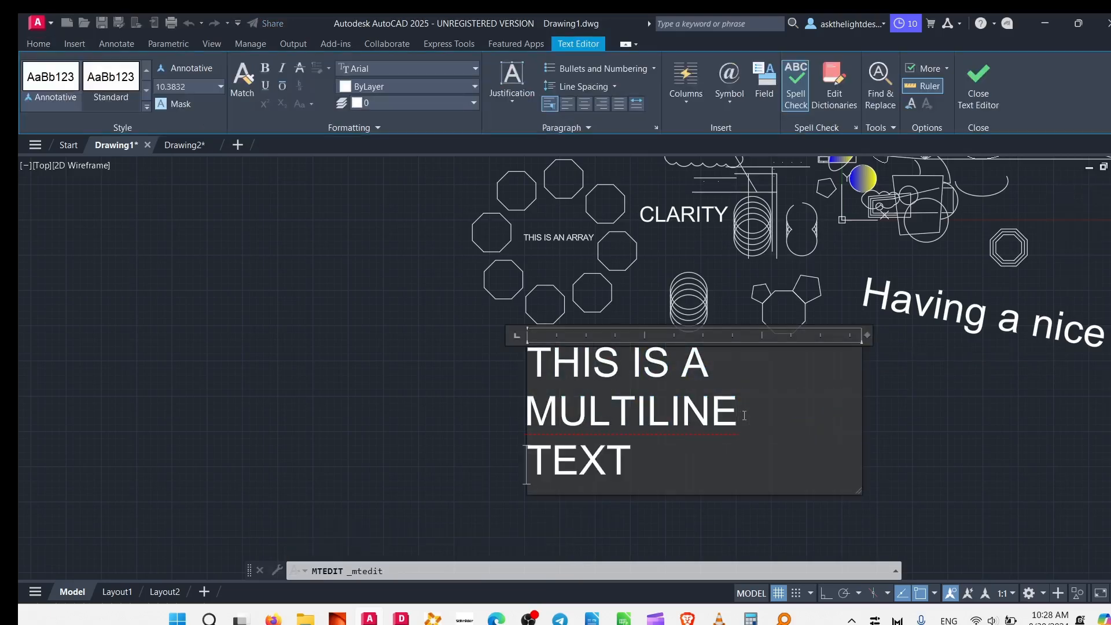
click(453, 474)
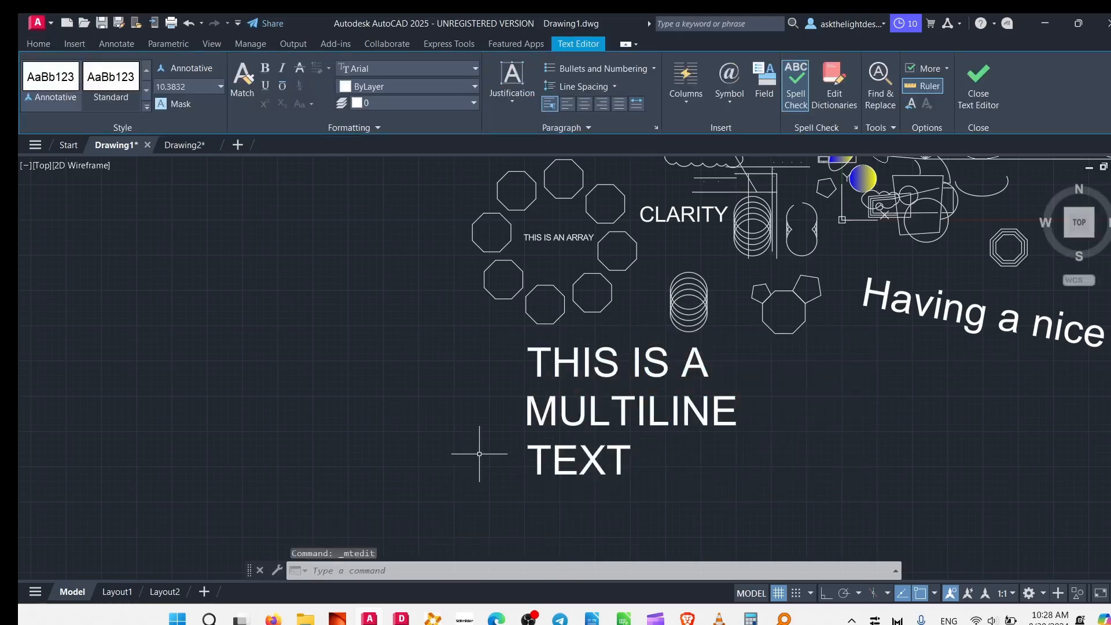
click(673, 401)
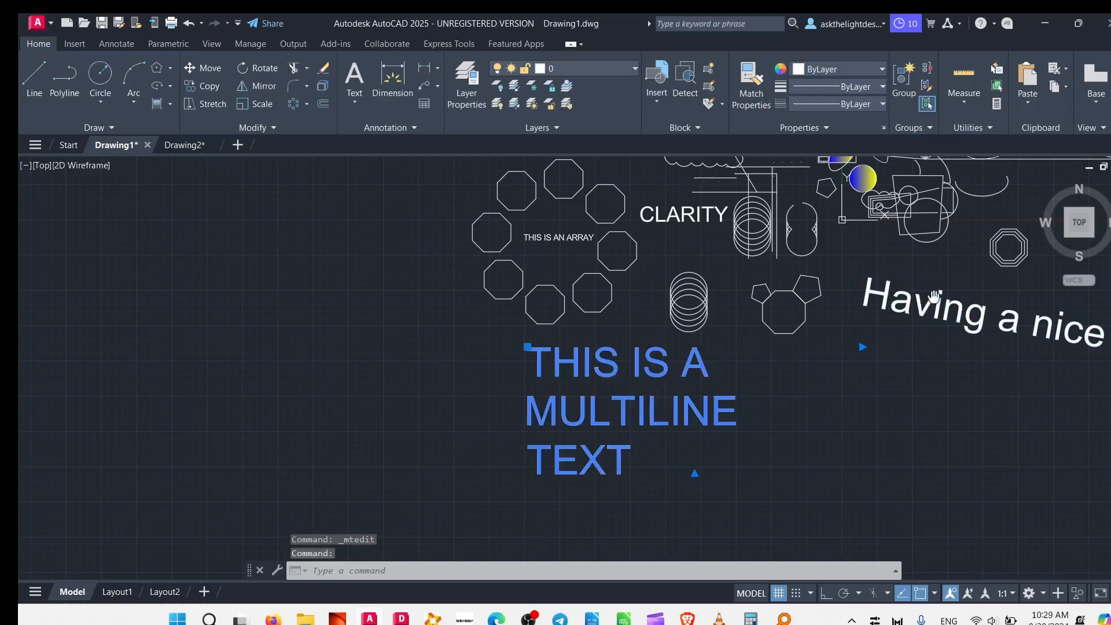
middle_drag(934, 297, 705, 262)
key(Escape)
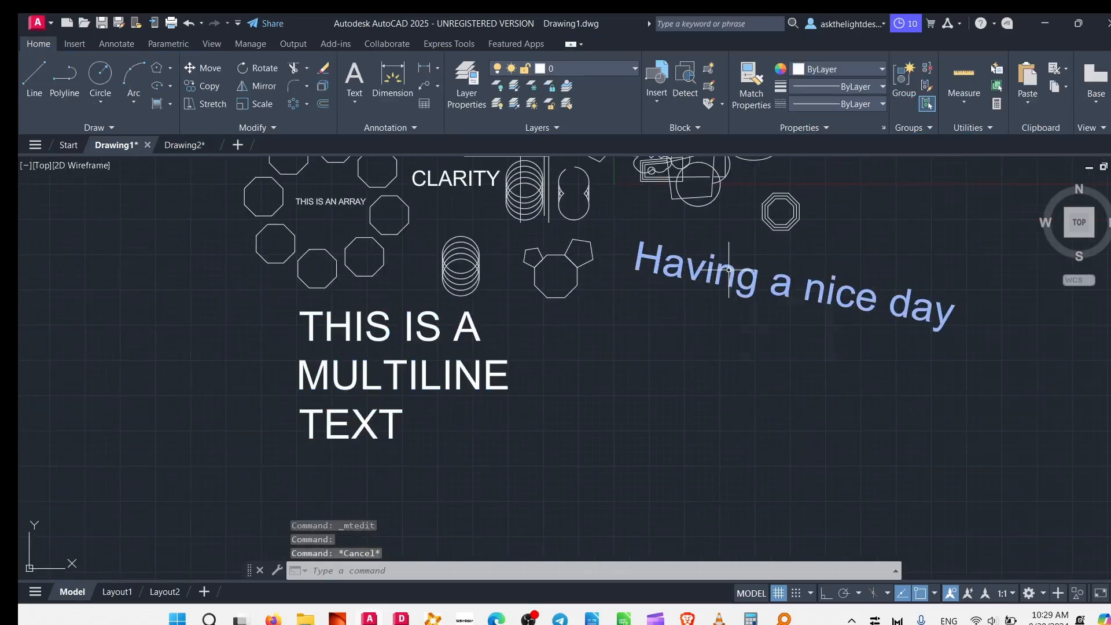
Open the sloped single-line text Having a nice day for editing and exit without changing it.
double_click(729, 270)
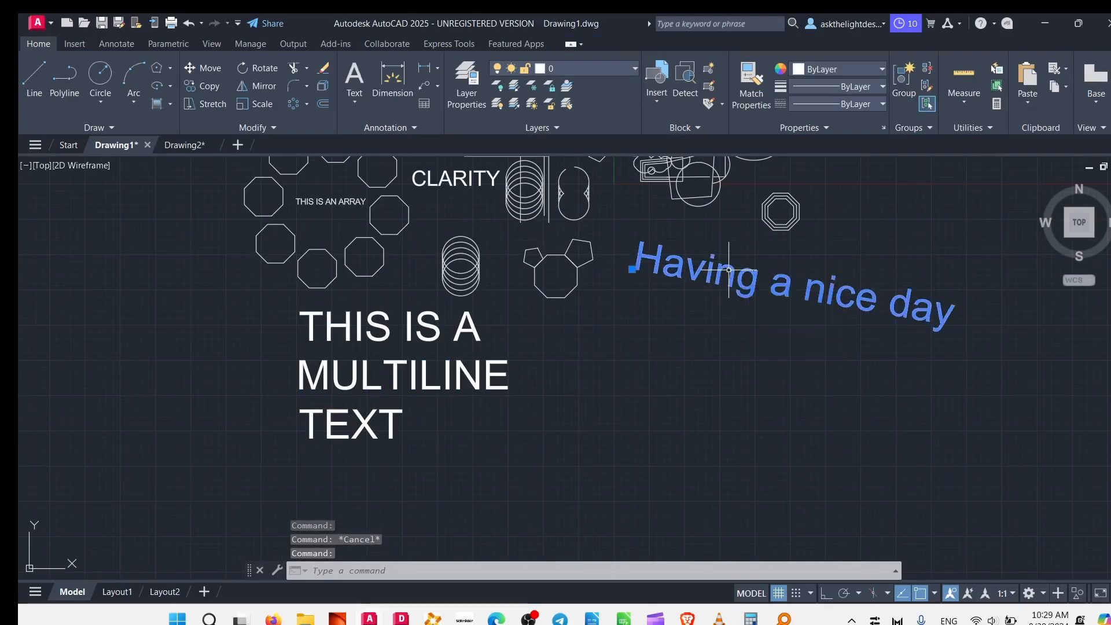
click(806, 297)
key(Escape)
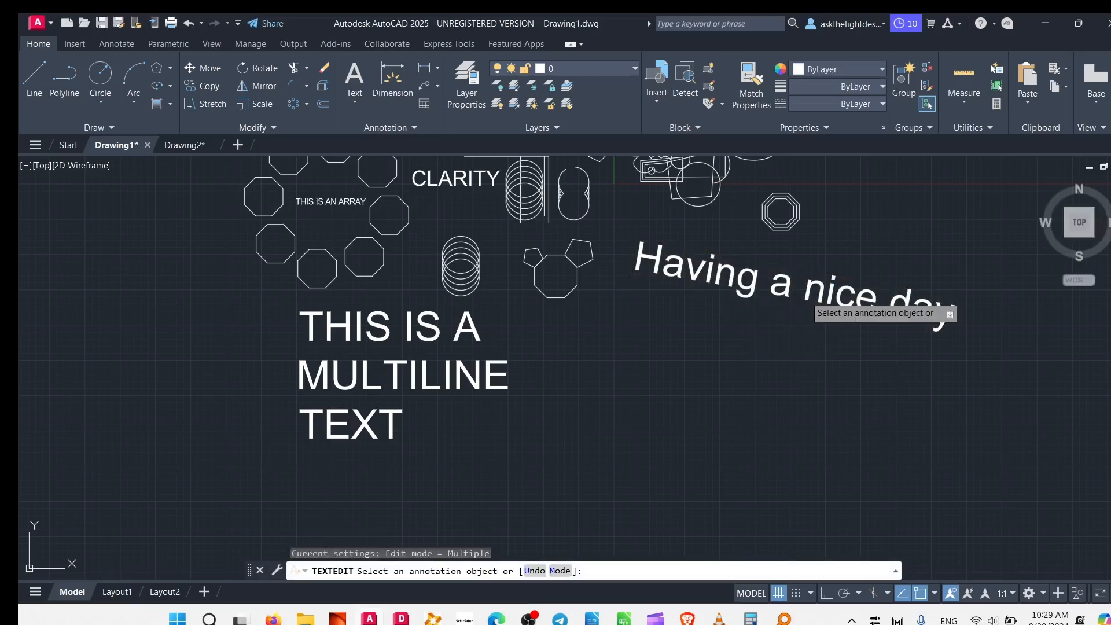
key(Escape)
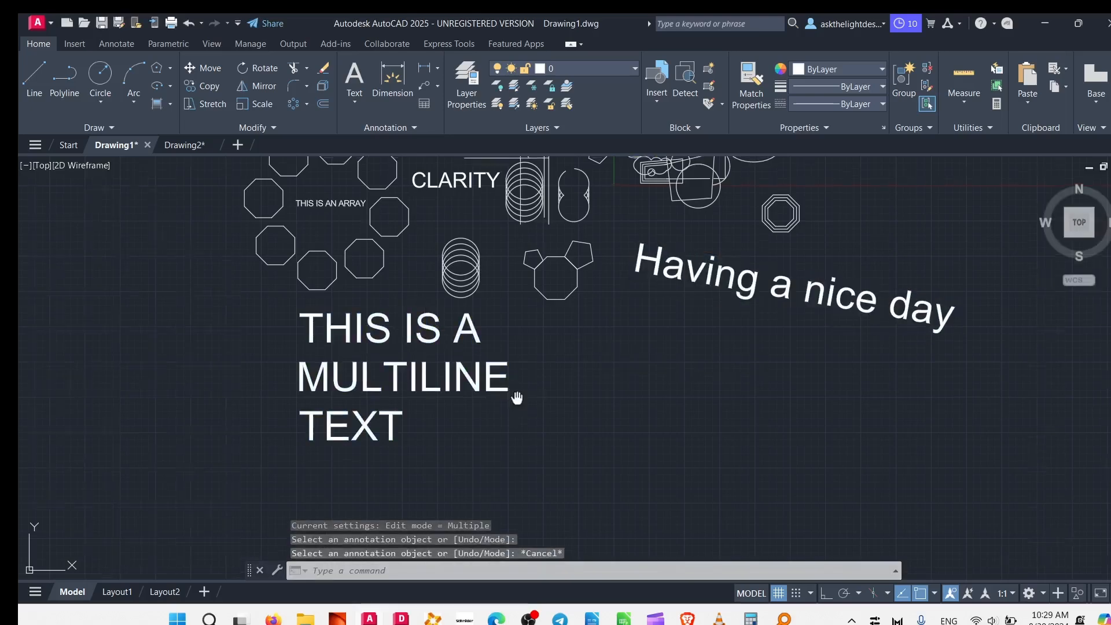
Dimension the left vertical side of the octagon beside the THIS IS AN ARRAY text, placing the dimension outside the shape.
middle_drag(517, 397, 717, 438)
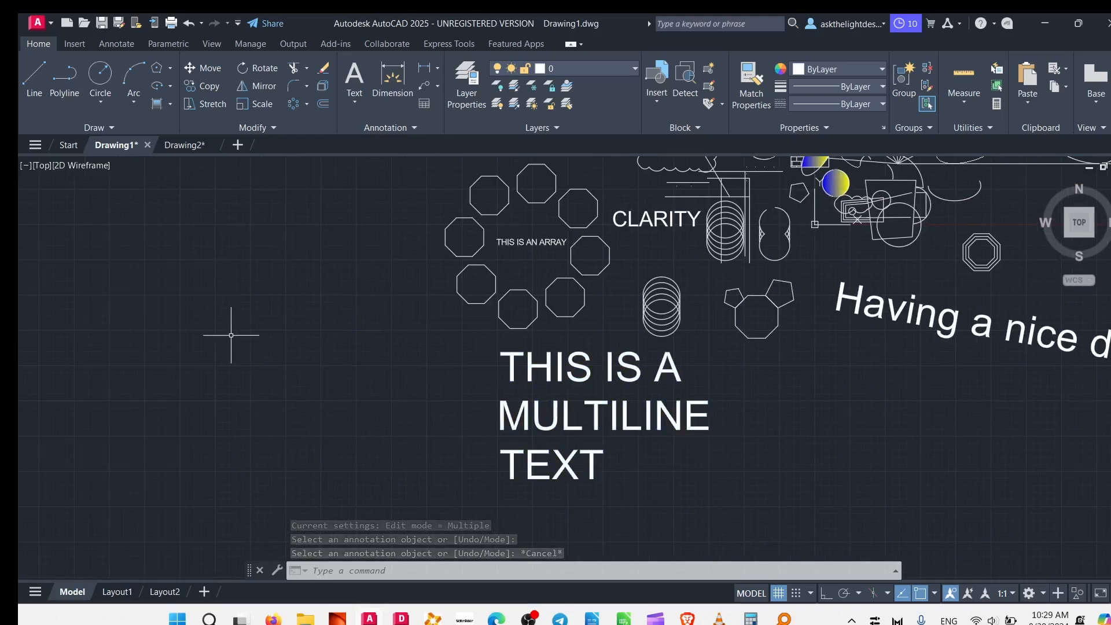
click(391, 76)
scroll(555, 263, up, 6)
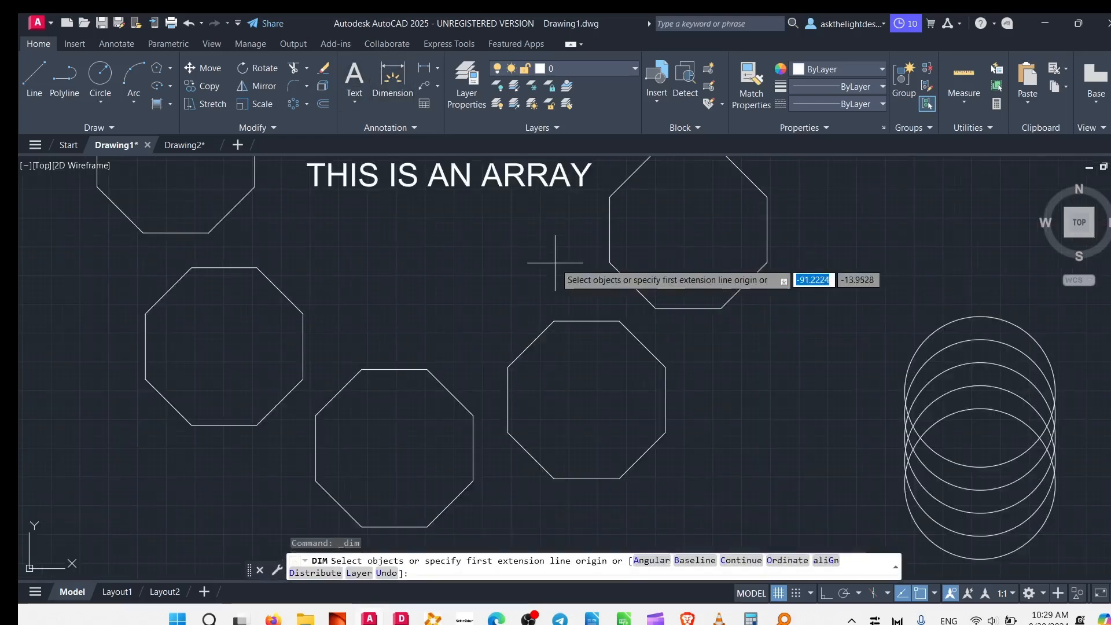
click(610, 197)
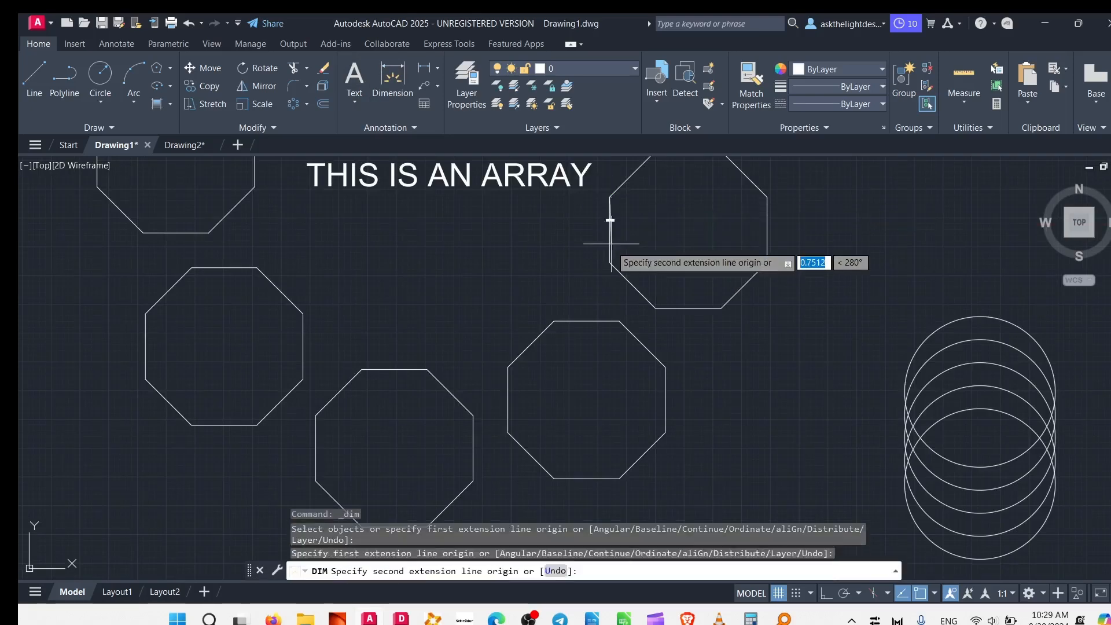
click(610, 266)
click(557, 239)
Dimension the top side of the same octagon, placing the dimension line just above it, and end the dimension command.
middle_drag(625, 210, 503, 306)
click(533, 245)
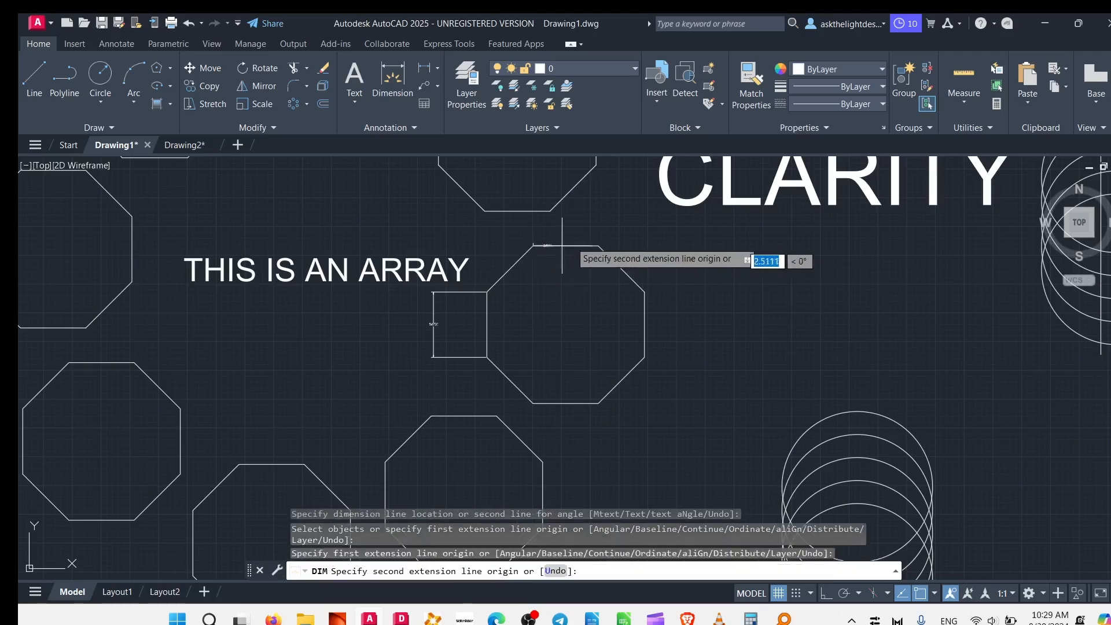
click(598, 245)
click(555, 225)
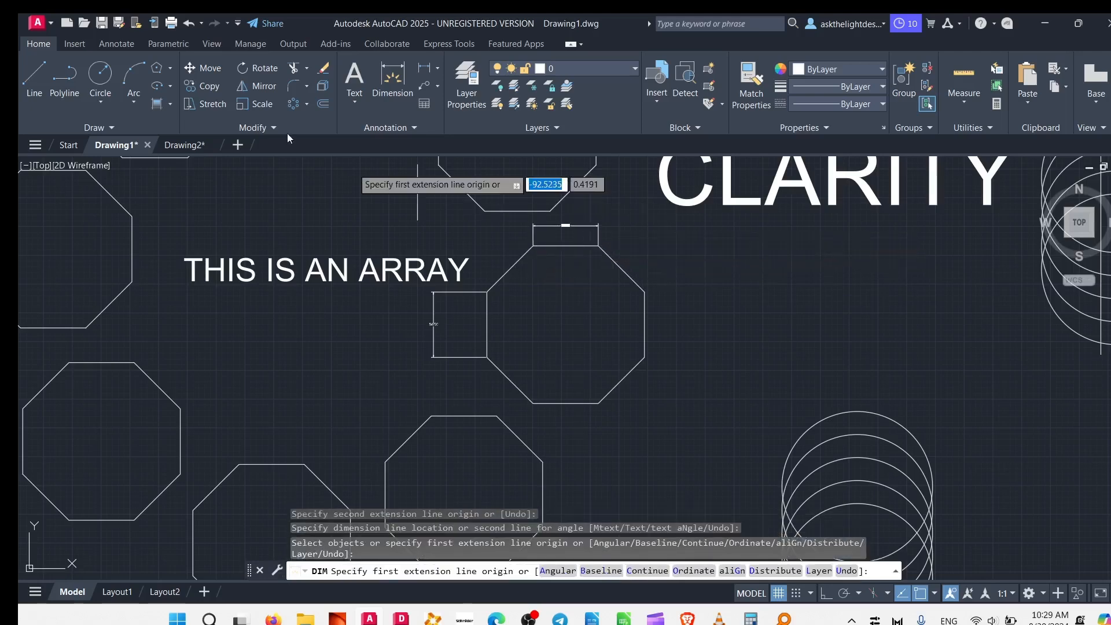
key(Escape)
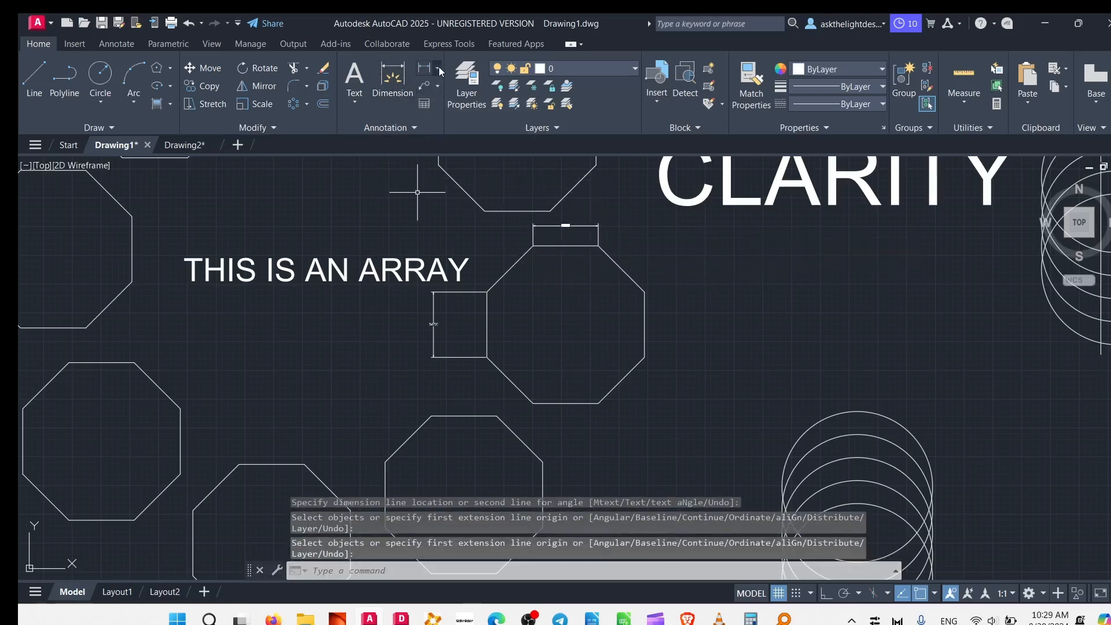
Add an aligned dimension across the octagon from its top-left vertex to its bottom-right vertex, with the dimension line inside.
click(439, 68)
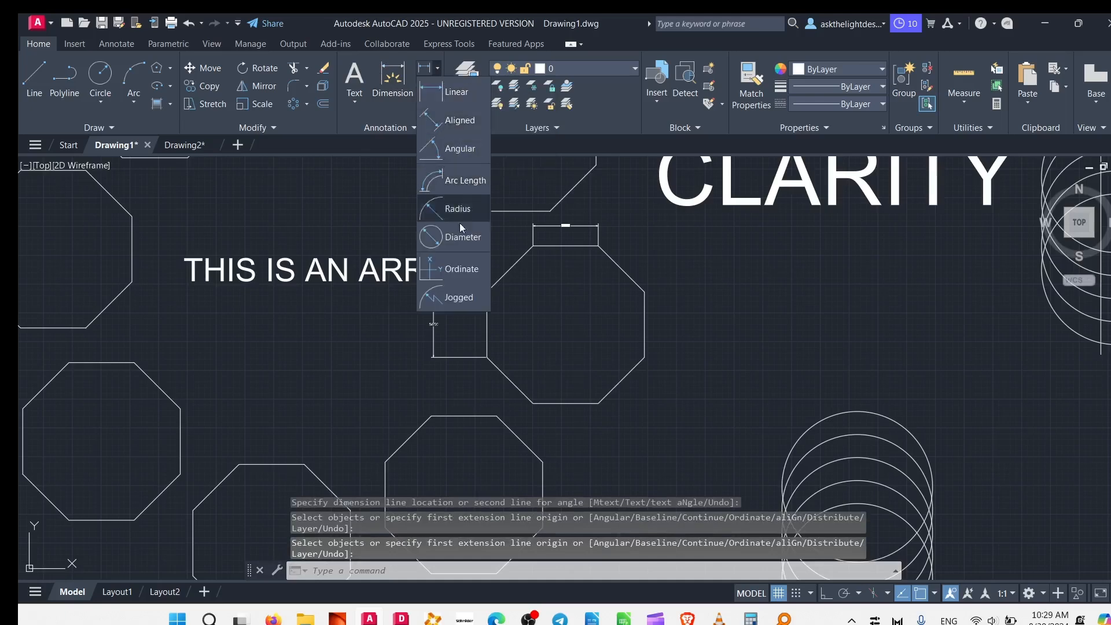
click(450, 120)
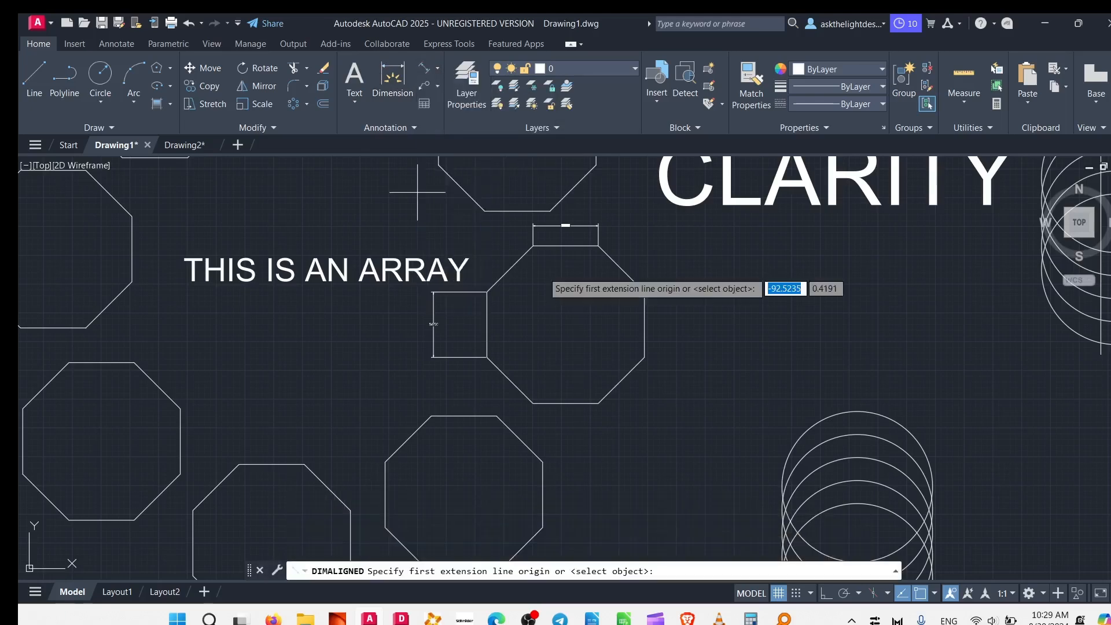
click(533, 246)
click(600, 403)
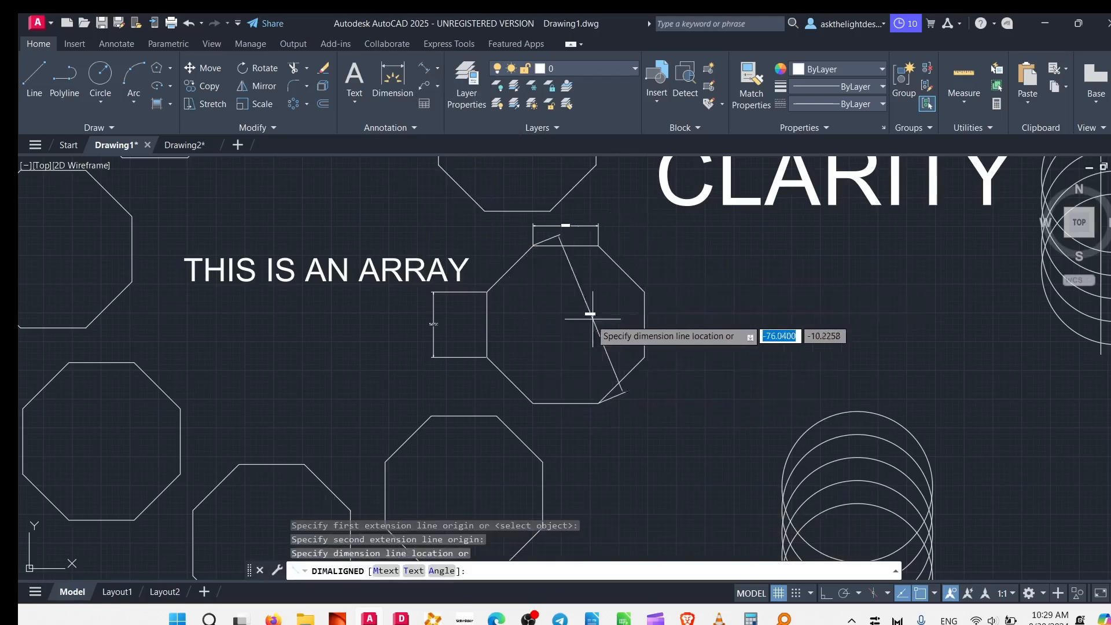
click(580, 324)
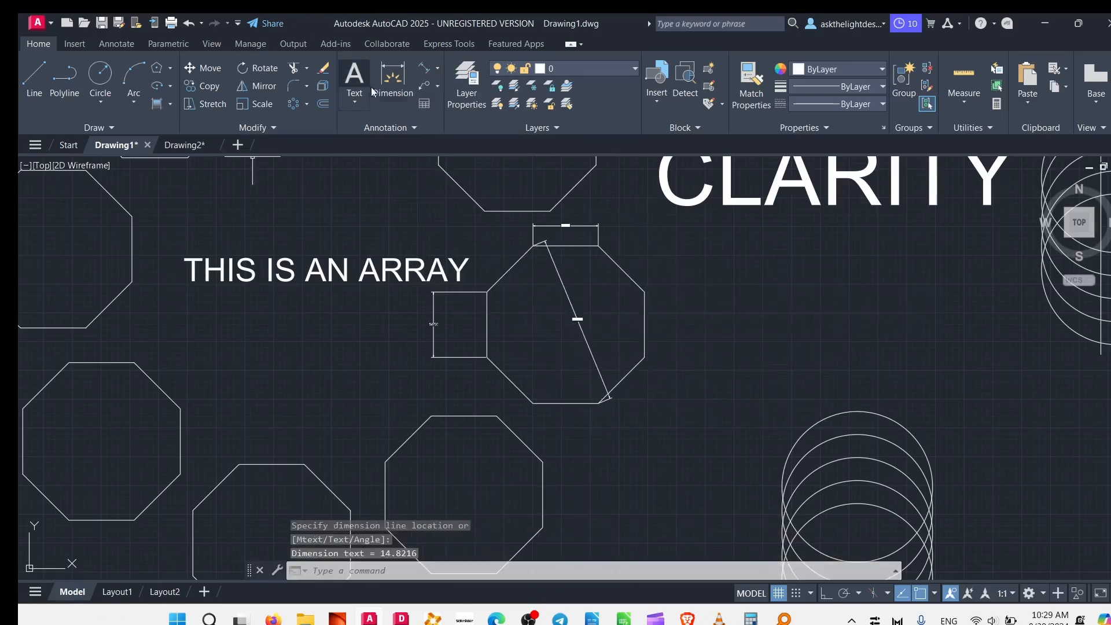
Add an aligned dimension to the upper-right sloping side of the octagon directly above the dimensioned one.
middle_drag(545, 285, 630, 484)
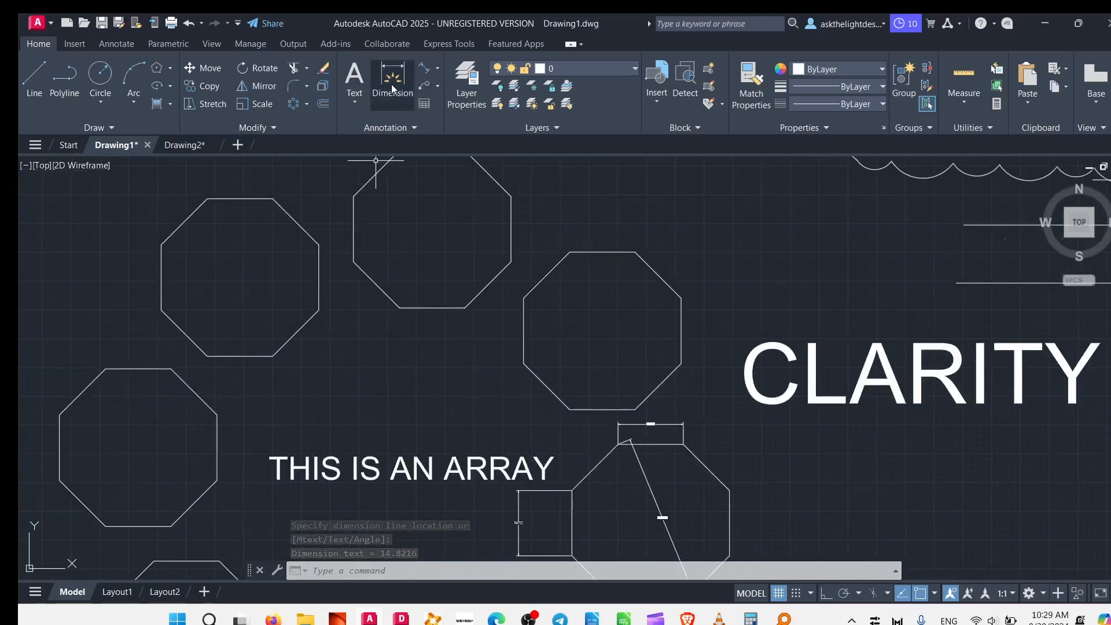
click(426, 71)
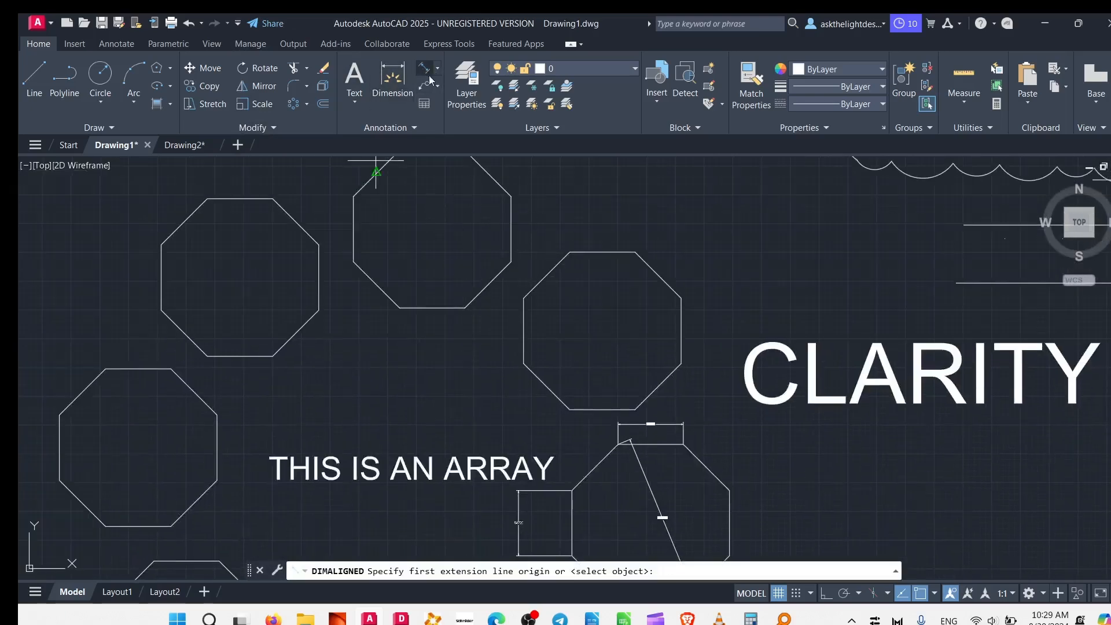
click(635, 252)
click(682, 298)
click(684, 279)
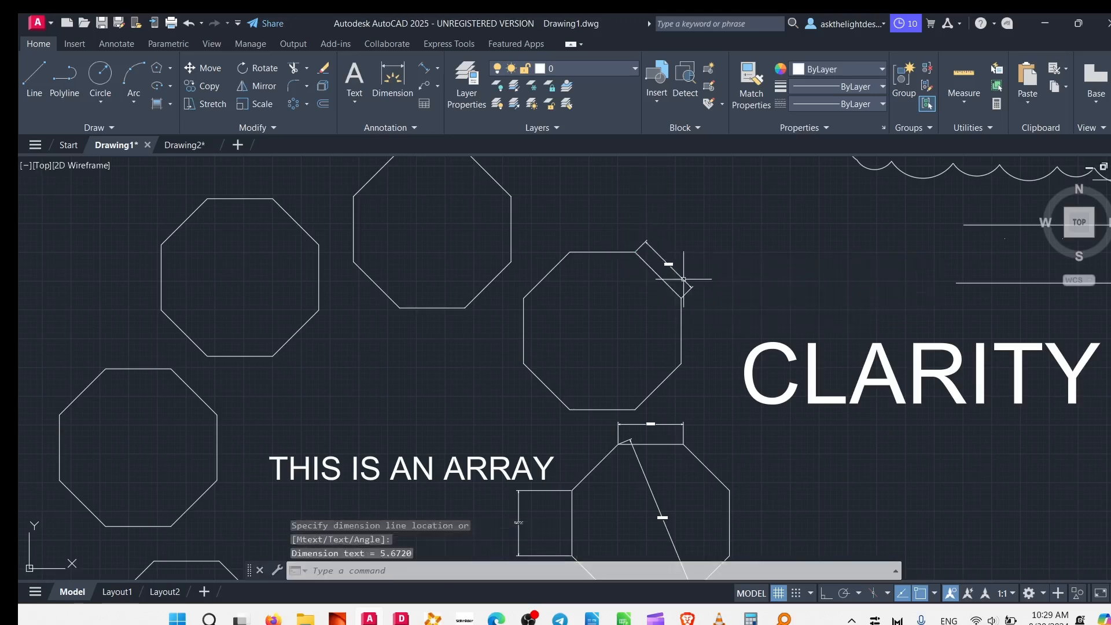
Add an angular dimension between the upper-left sloping side and the left vertical side of that octagon, with the arc inside.
click(438, 73)
click(456, 148)
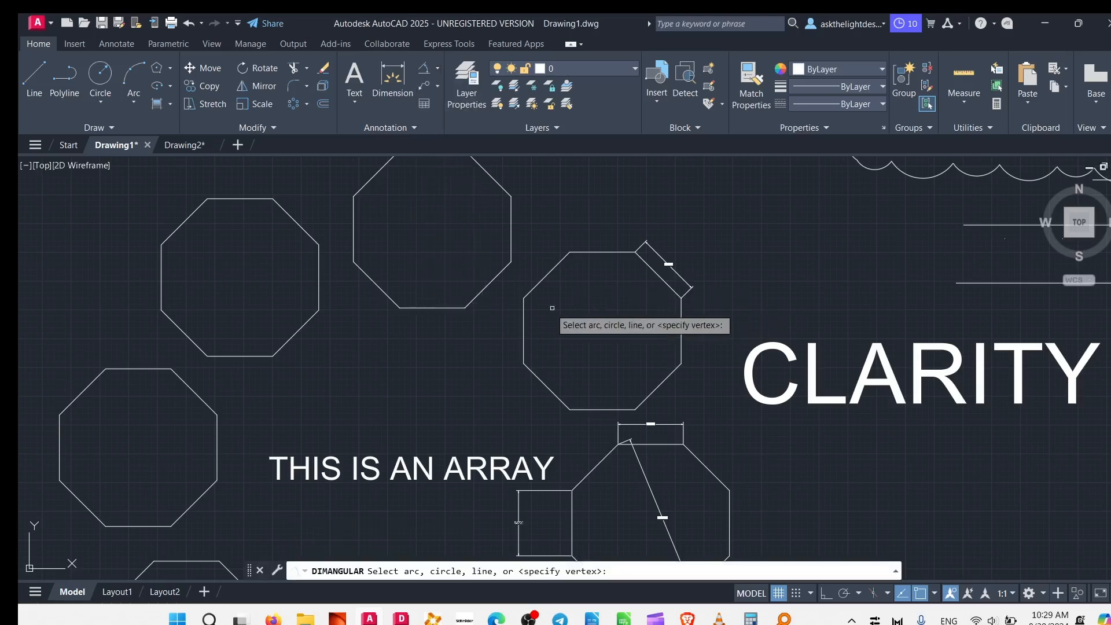
click(544, 282)
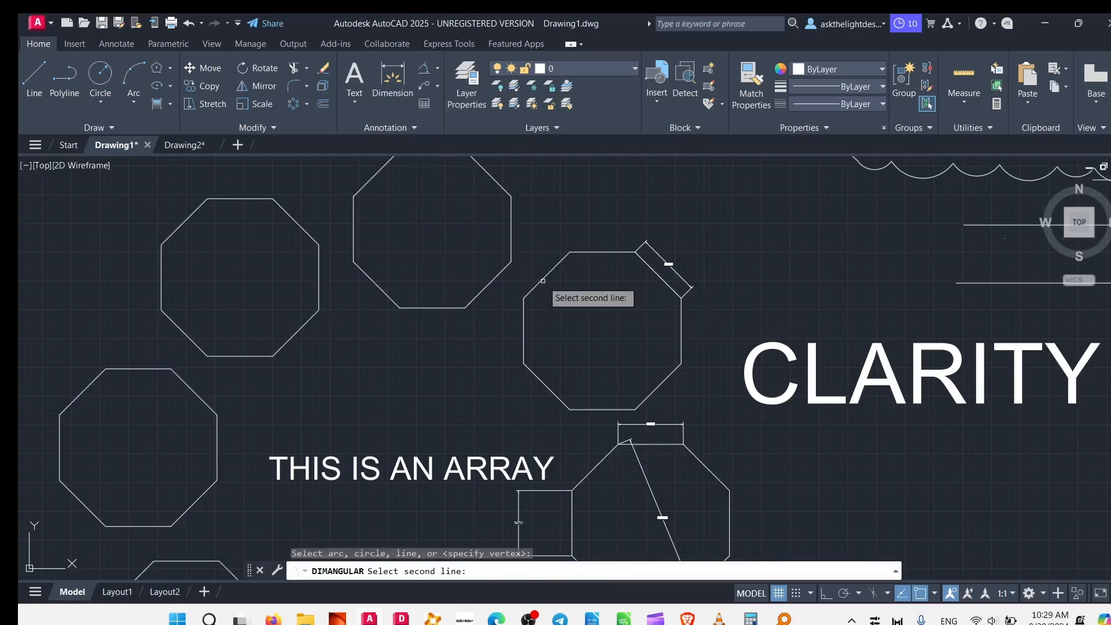
click(531, 372)
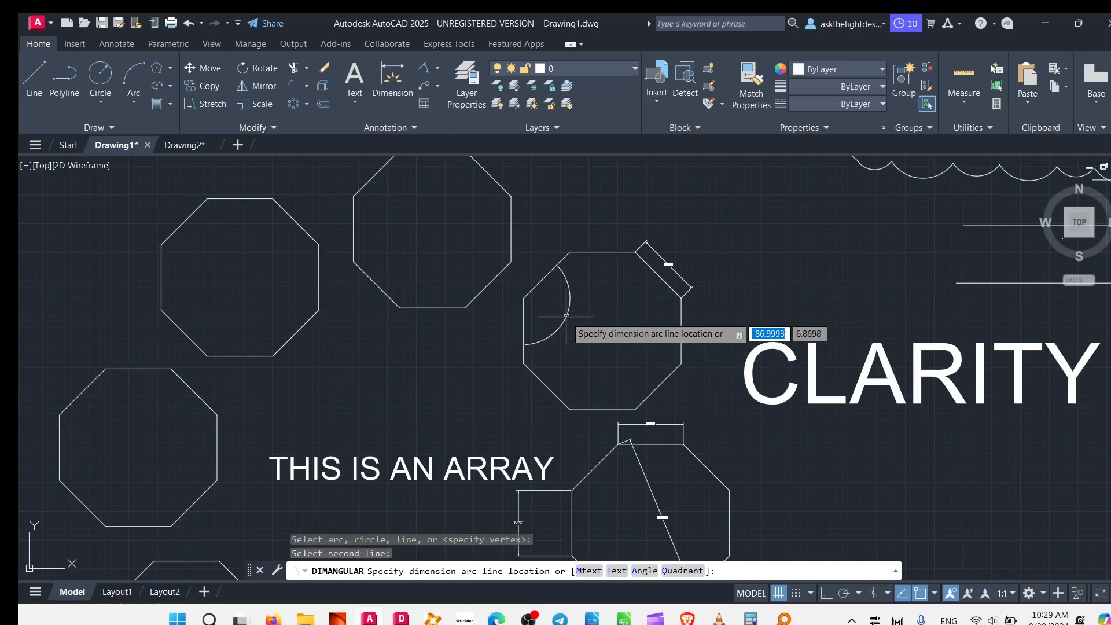
click(567, 315)
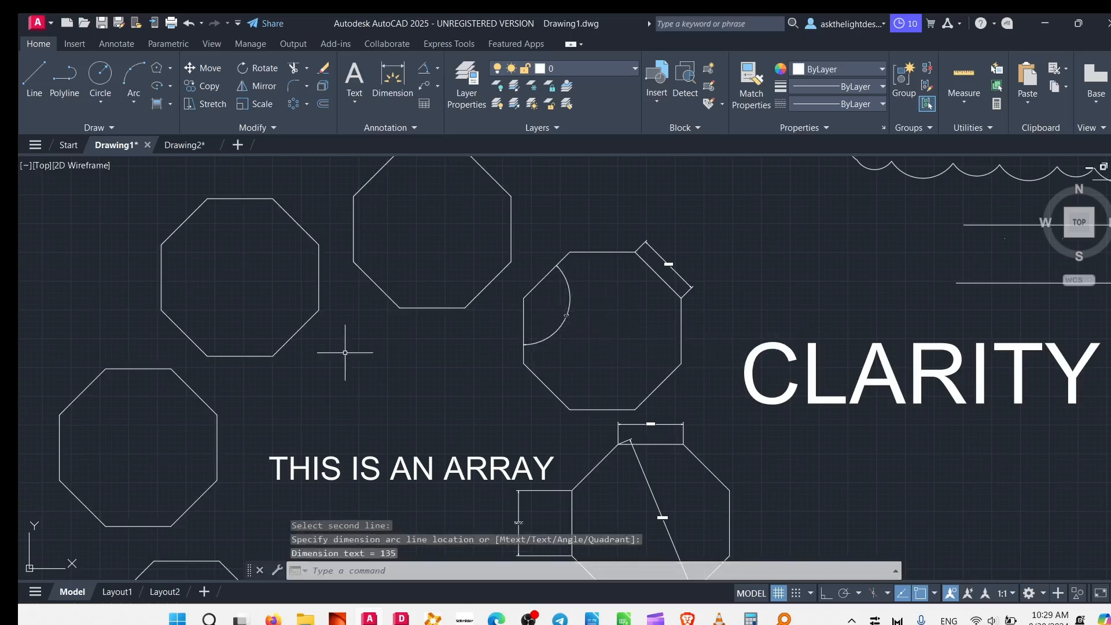
Add an arc length dimension below the first arc at the lower-left corner of the revision cloud.
click(437, 74)
click(454, 152)
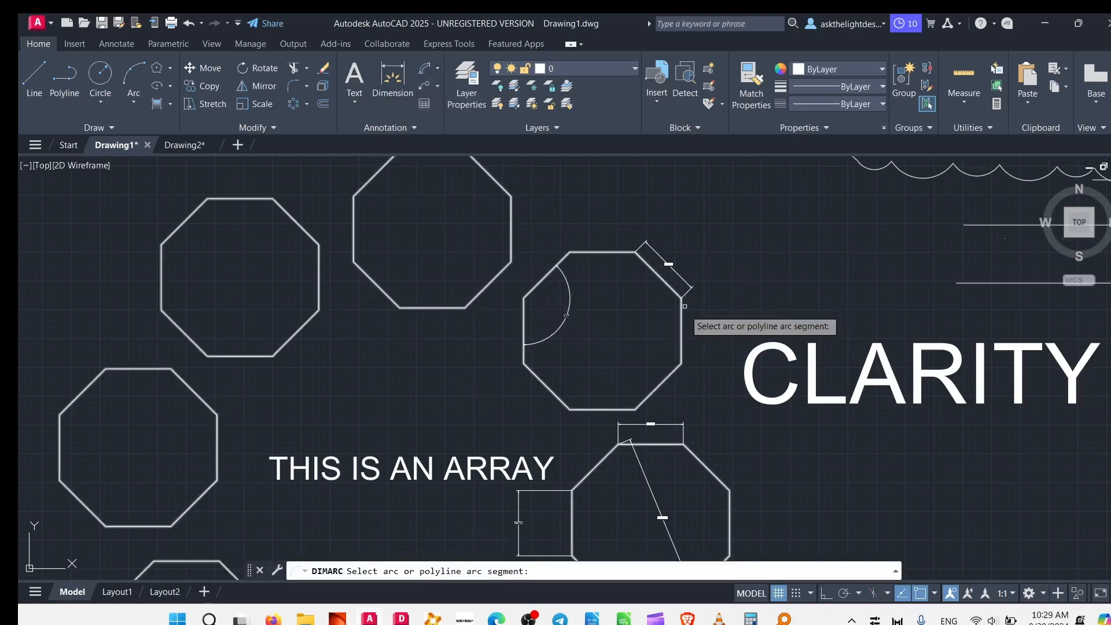
scroll(822, 318, down, 3)
scroll(603, 319, up, 3)
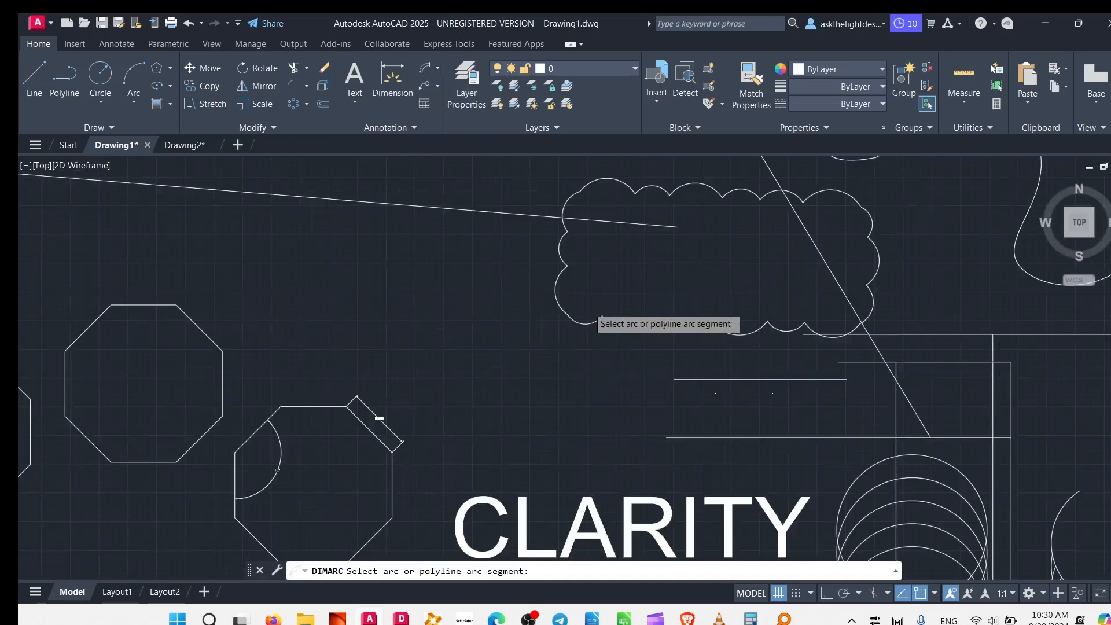
scroll(573, 332, up, 3)
click(583, 334)
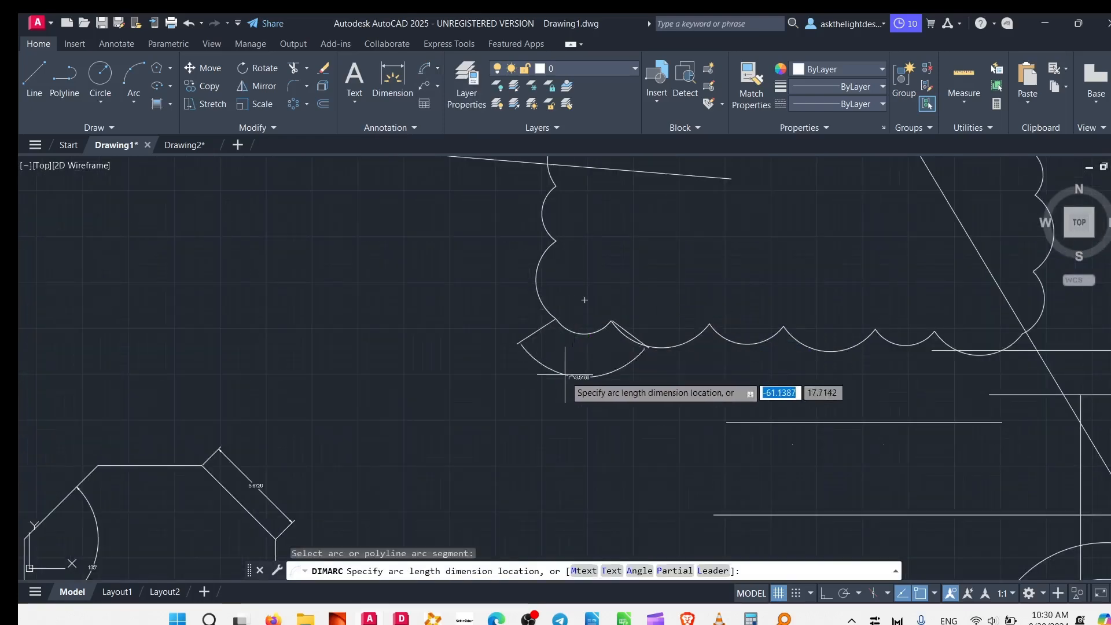
click(579, 408)
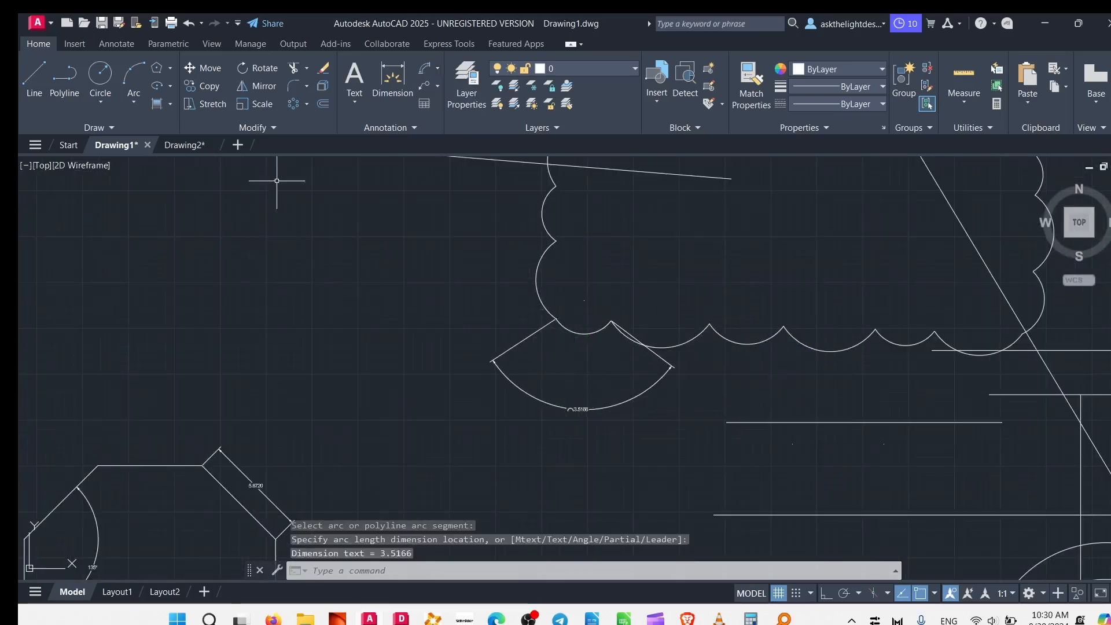
Add a radius dimension to the third arc along the revision cloud's lower edge, placing its text inside the cloud.
click(437, 69)
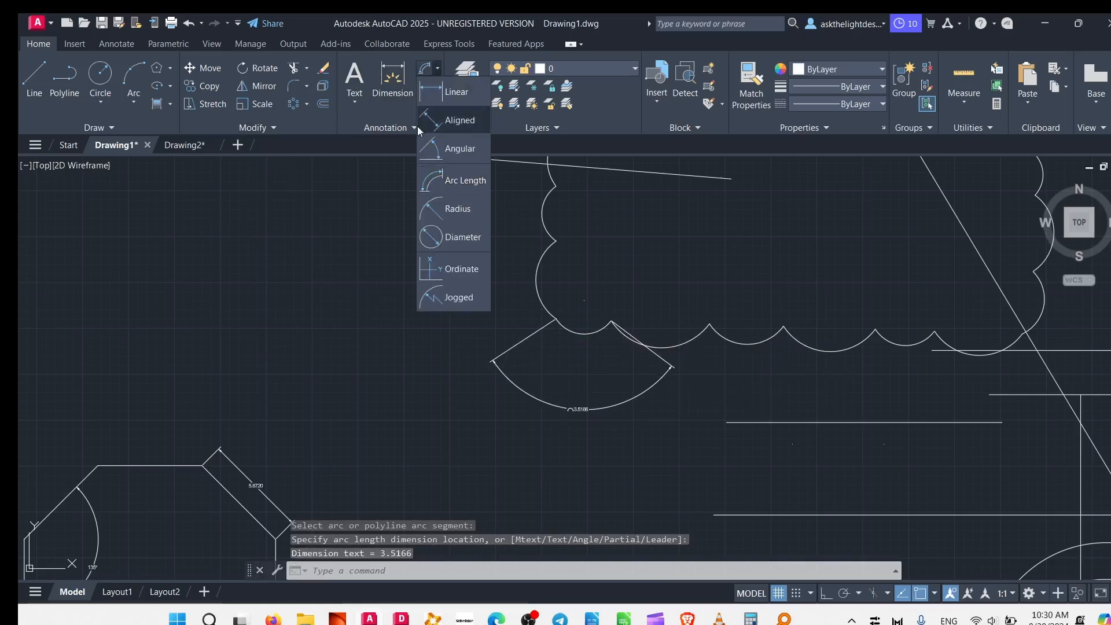
click(451, 210)
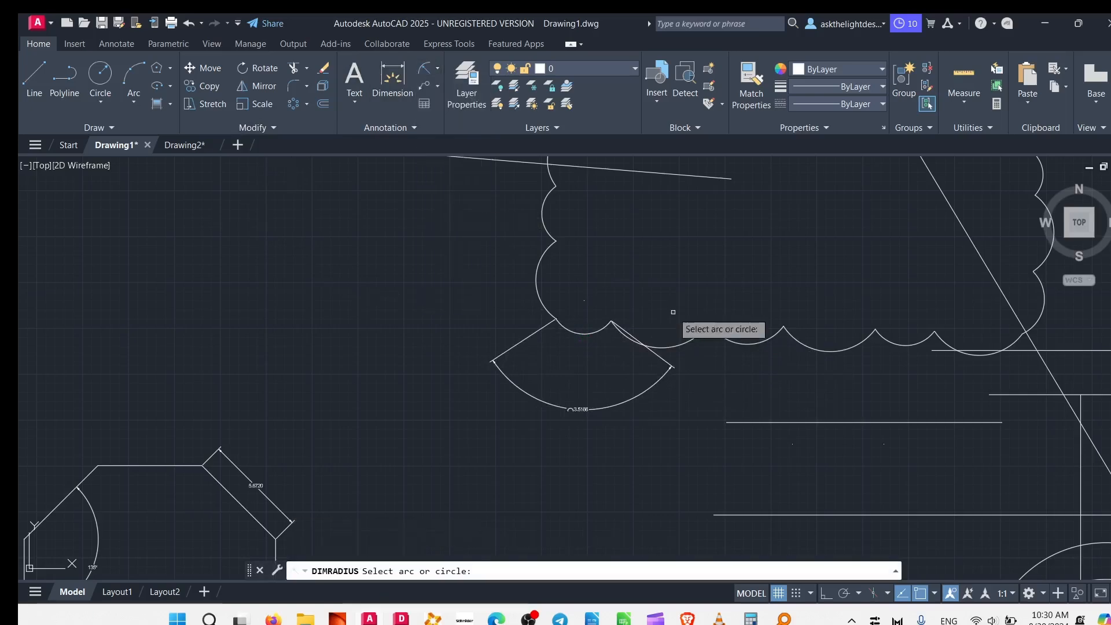
click(751, 342)
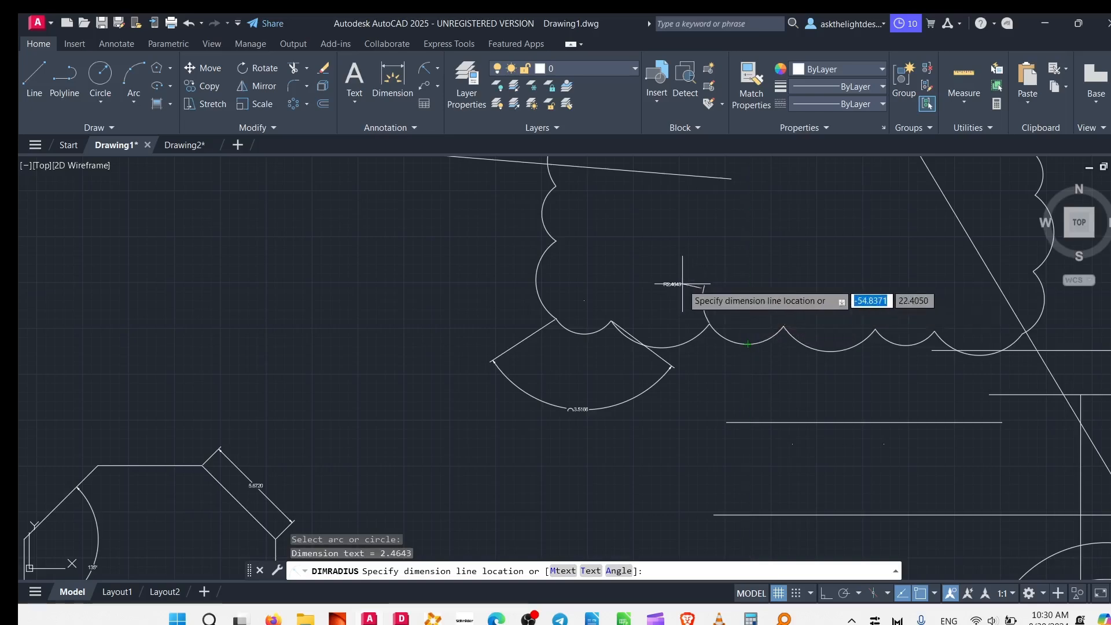
click(628, 256)
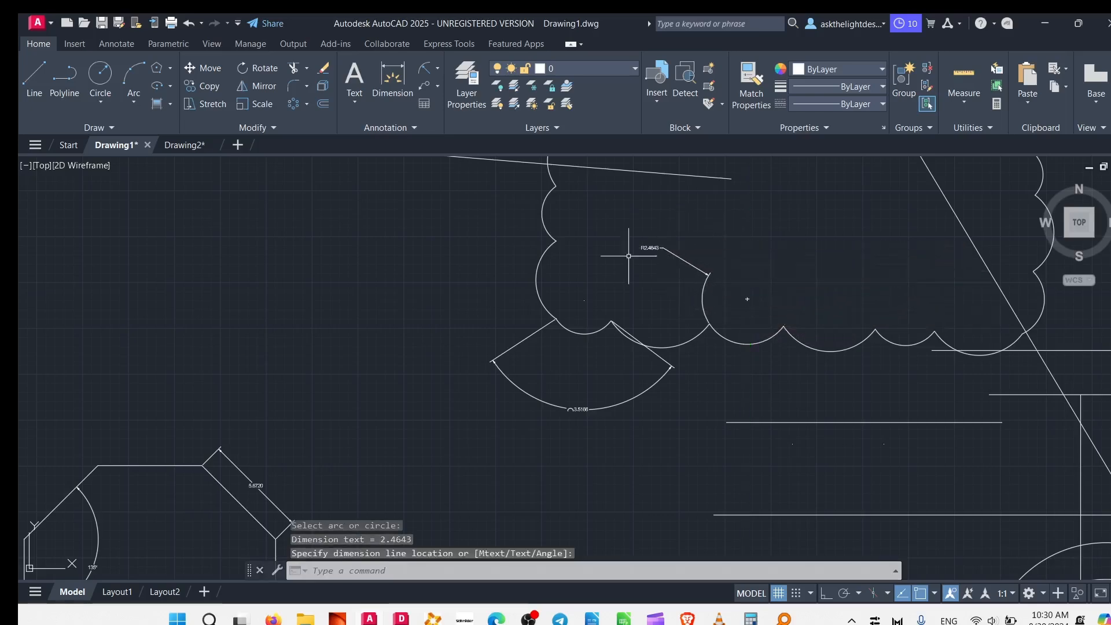
Add a diameter dimension to the fourth arc along the revision cloud's lower edge, placing its text inside the cloud.
click(437, 68)
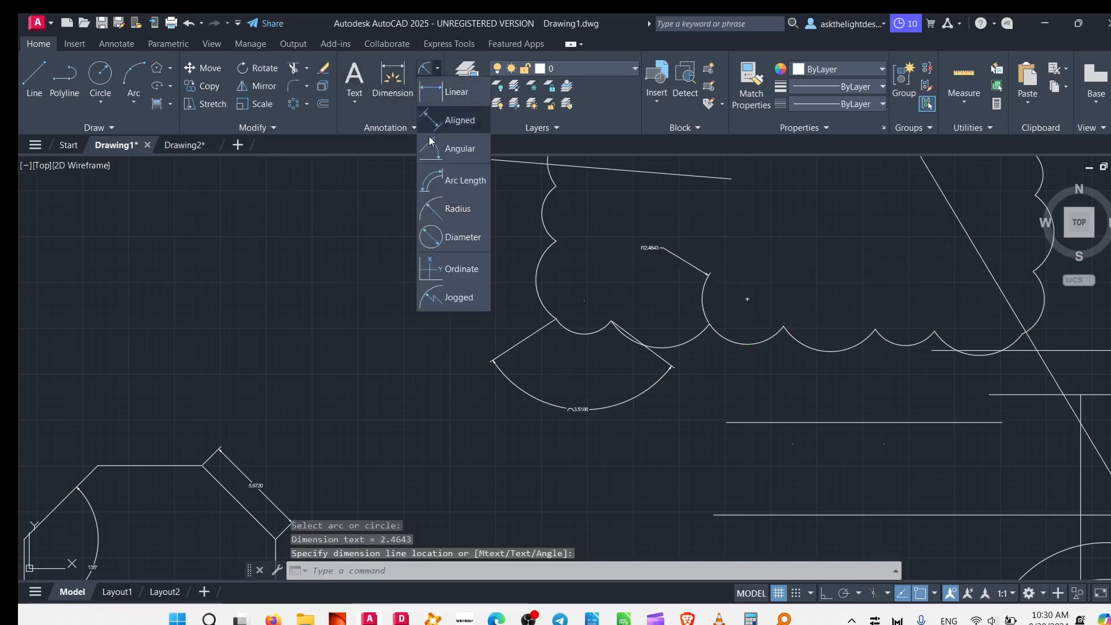
click(459, 249)
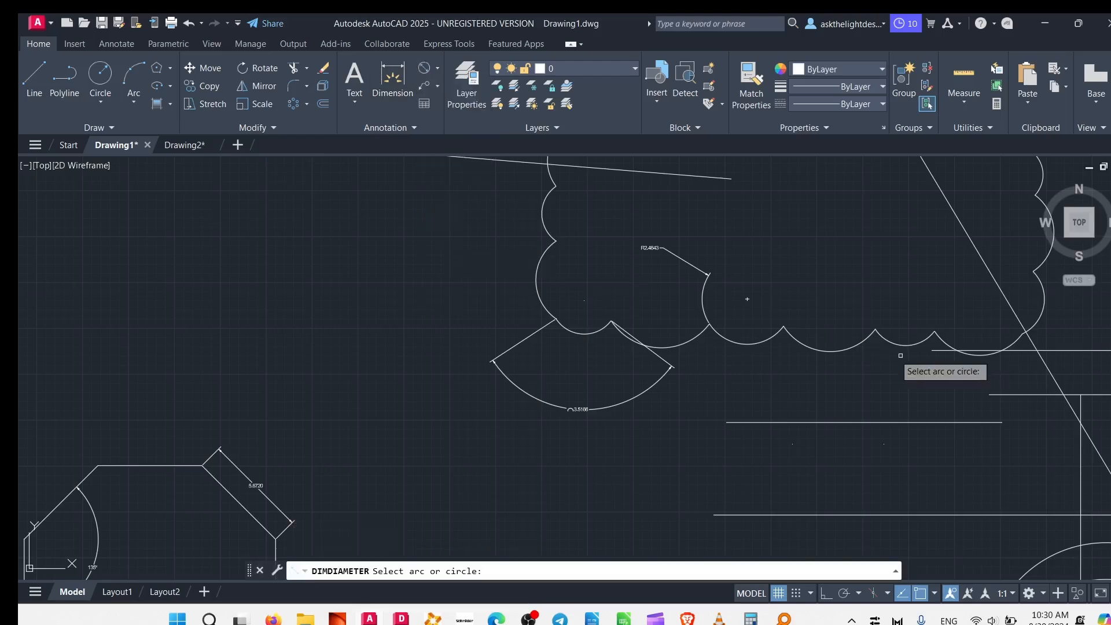
click(837, 350)
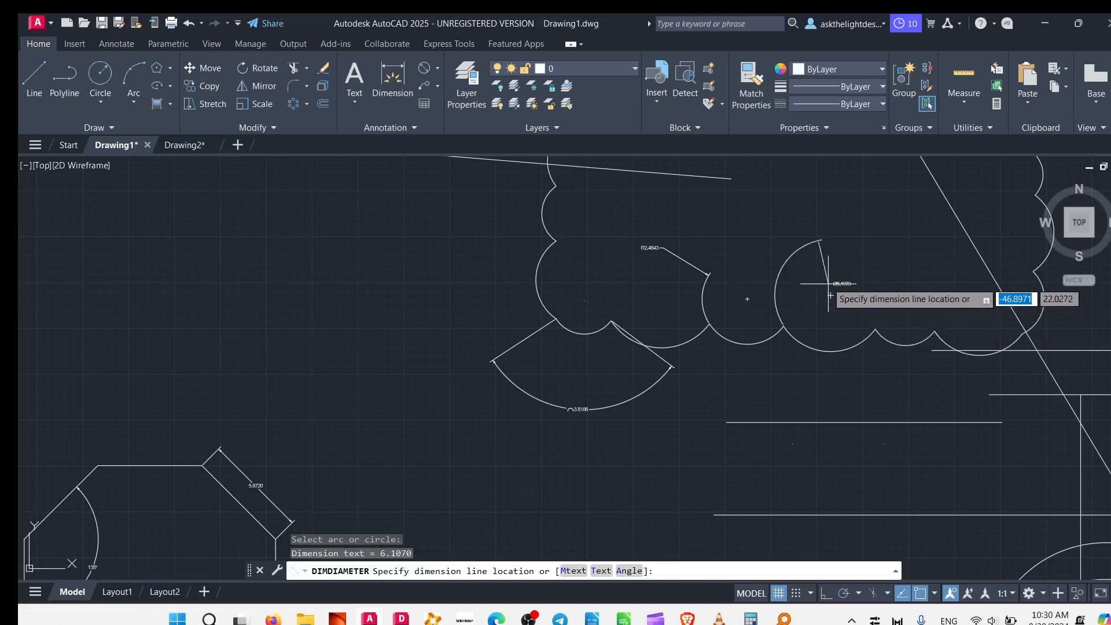
click(826, 281)
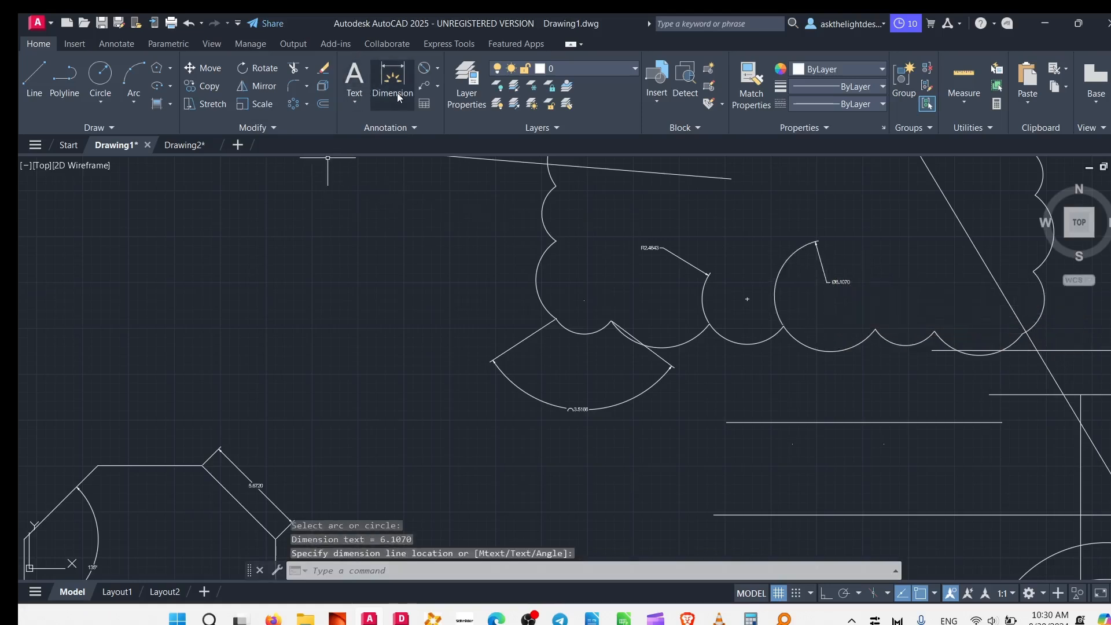
Add a Y ordinate dimension from the centre of the cloud's first lower arc, with the leader ending outside the cloud's left edge.
click(437, 71)
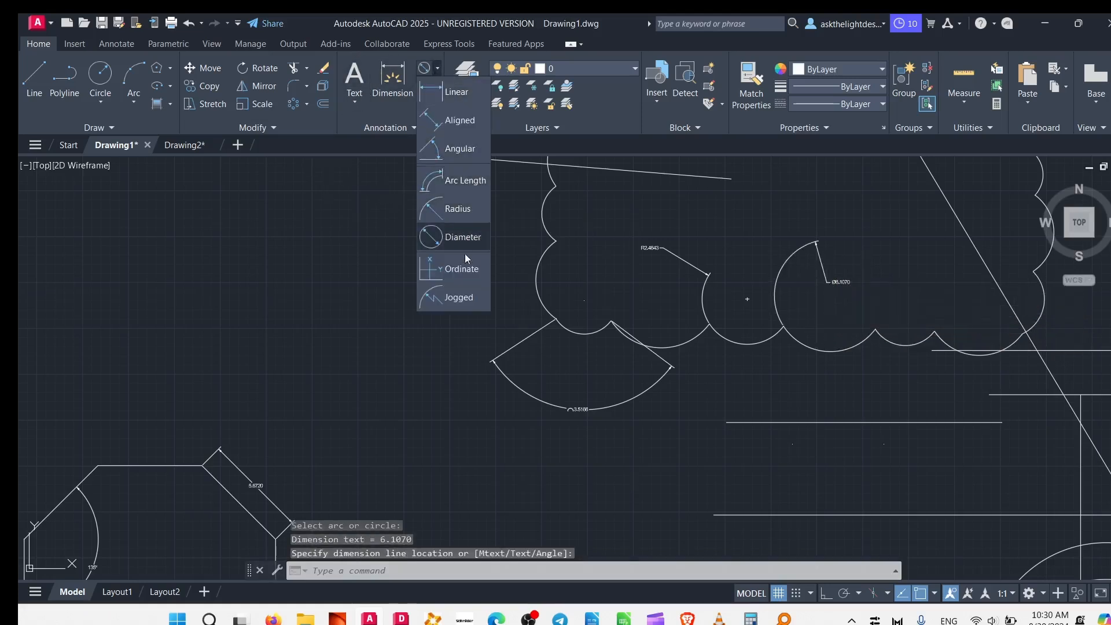
click(463, 271)
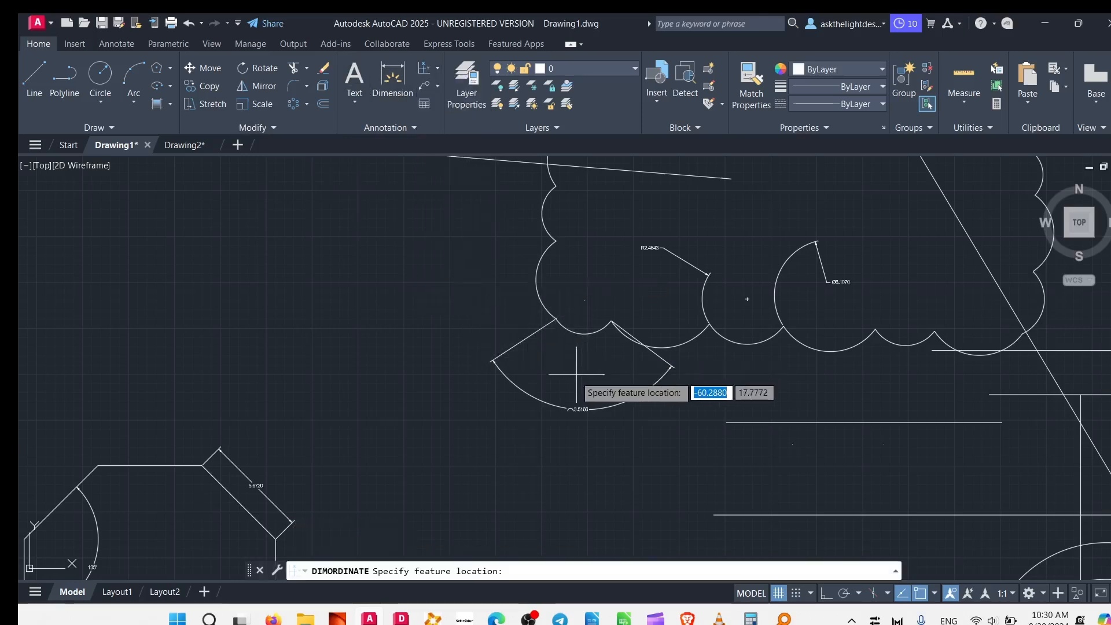
click(585, 301)
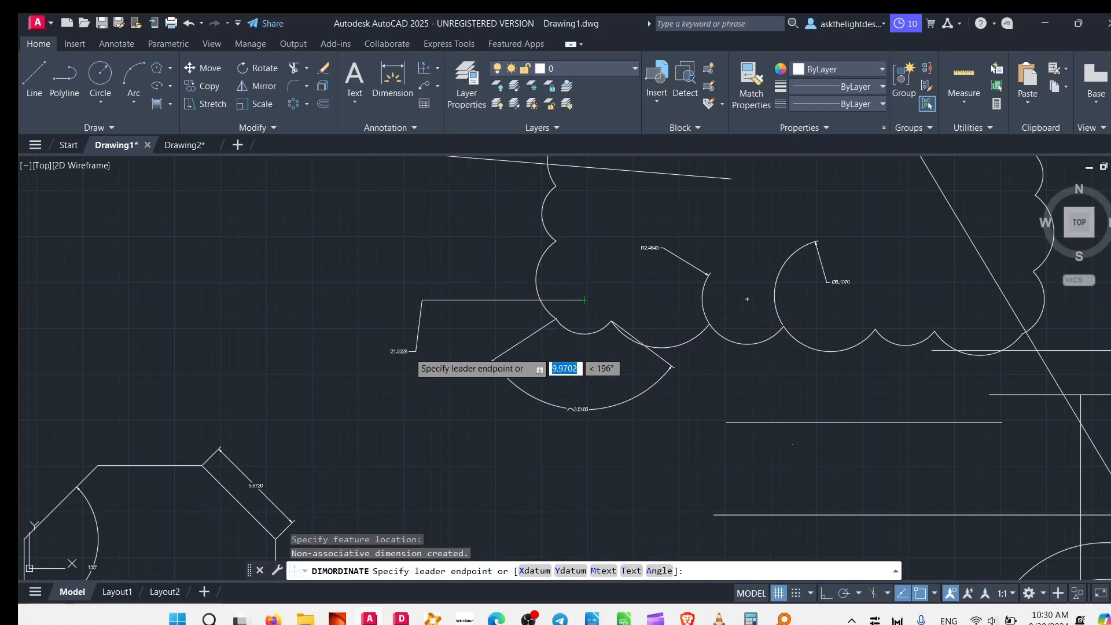
click(393, 351)
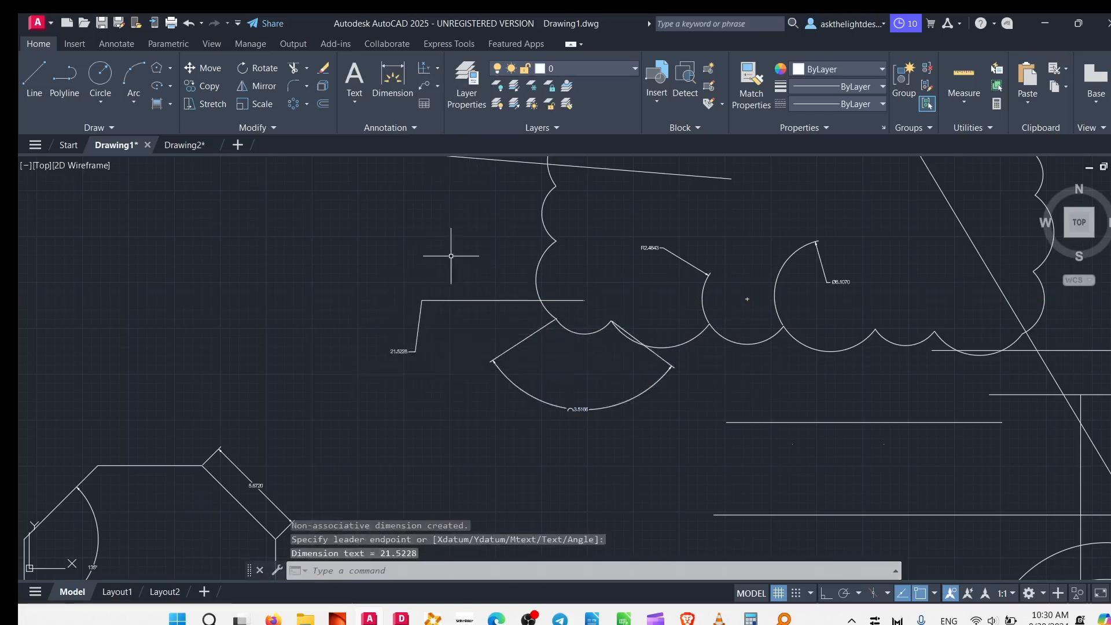
Add a jogged radius dimension to the large arc on the revision cloud's right edge, placing its text inside the cloud.
click(437, 69)
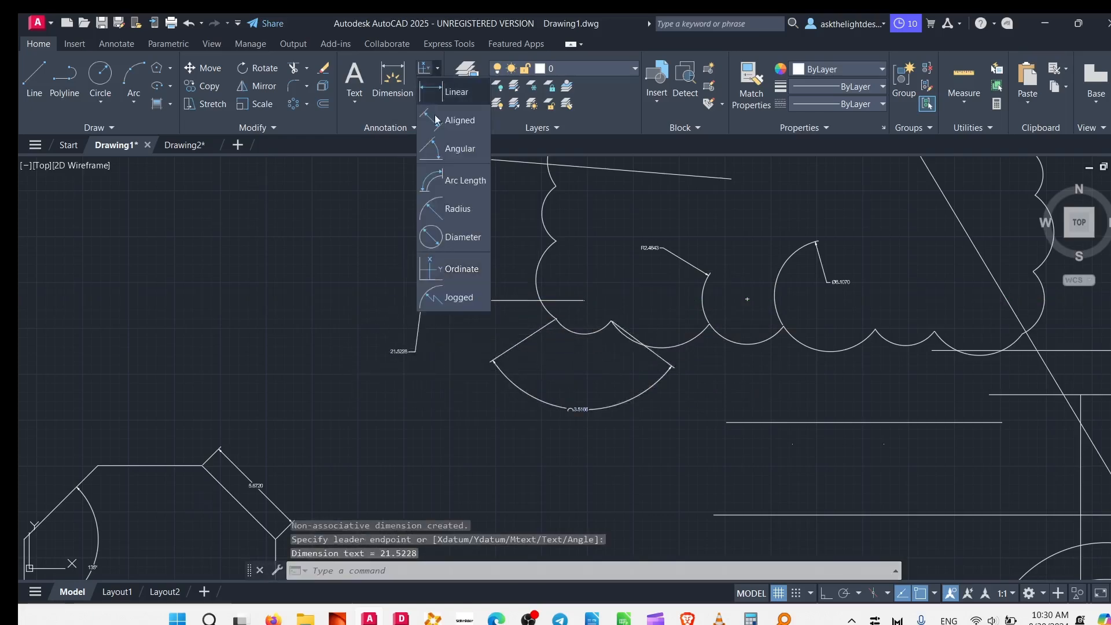
click(459, 309)
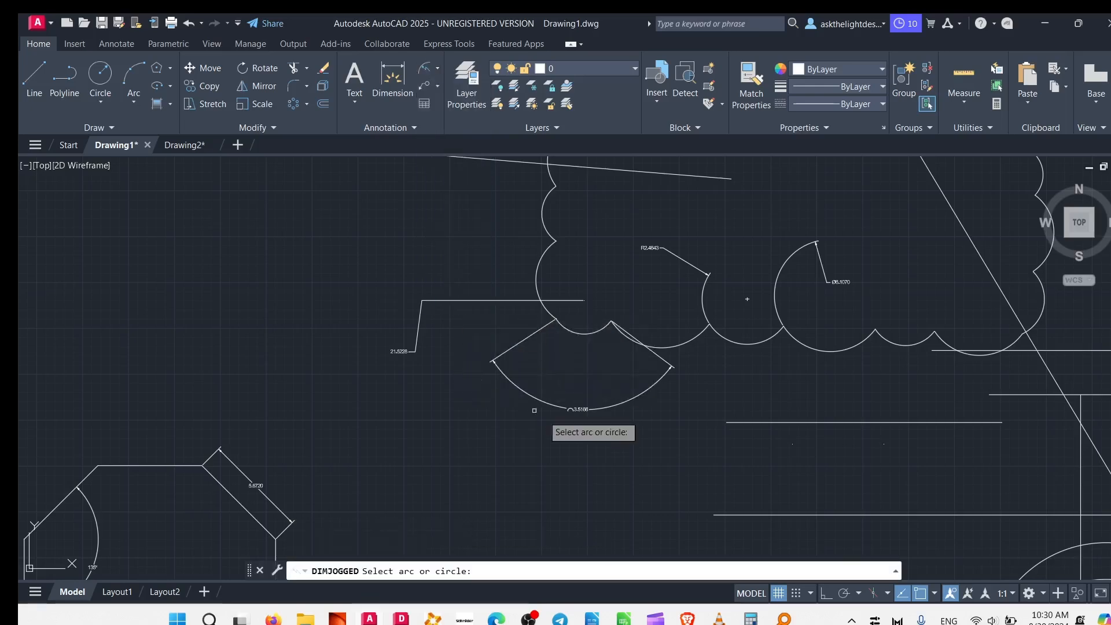
middle_drag(575, 412, 444, 156)
middle_drag(767, 349, 457, 590)
click(613, 220)
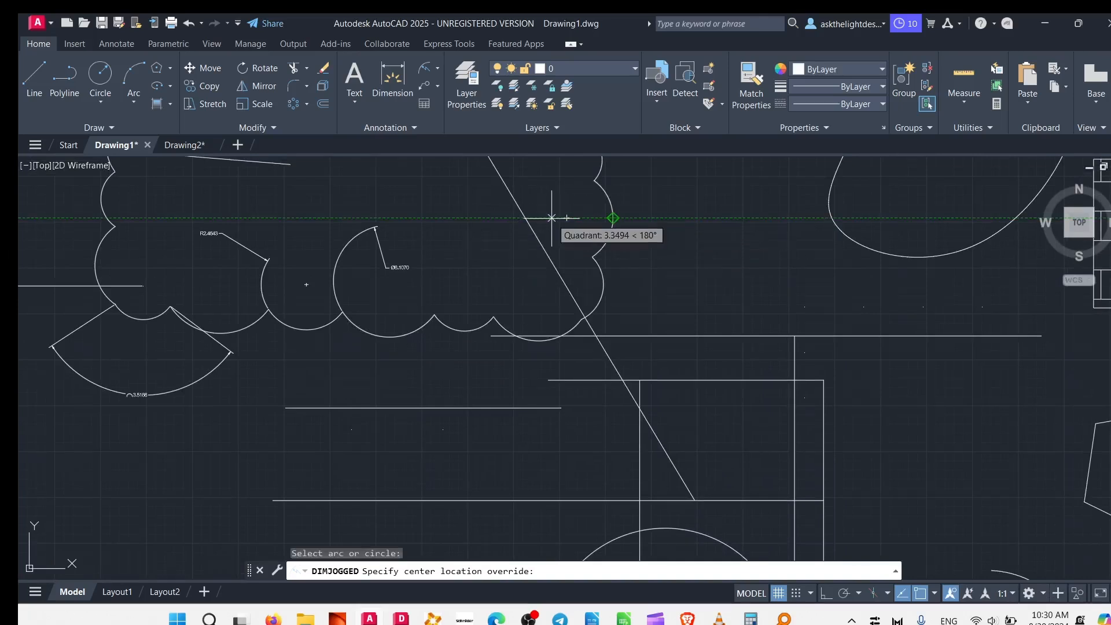
click(499, 216)
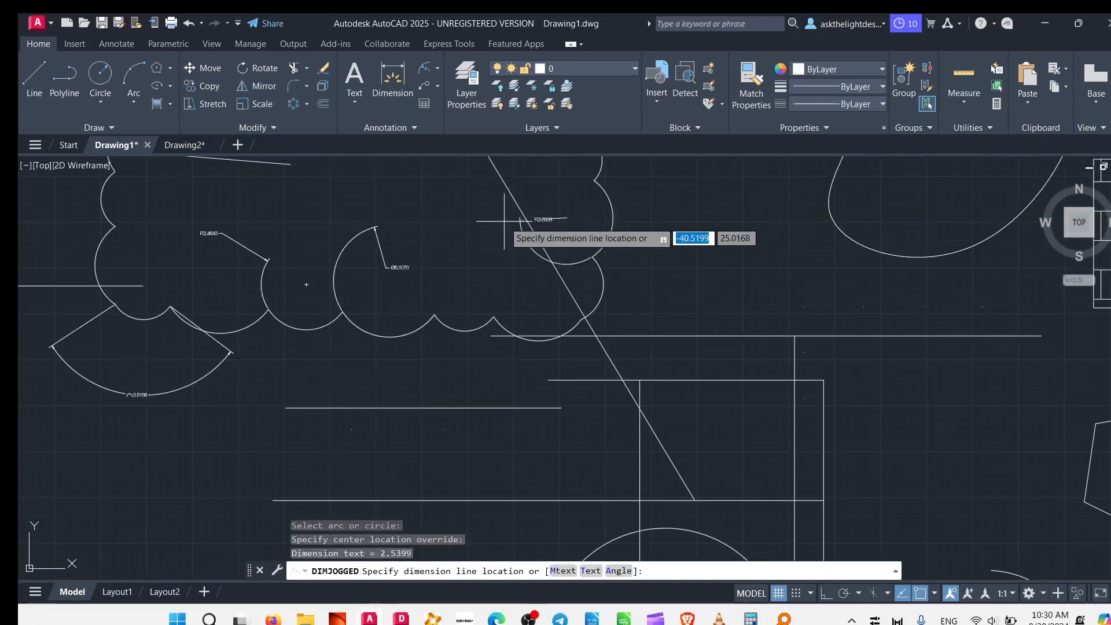
click(422, 252)
scroll(492, 240, up, 5)
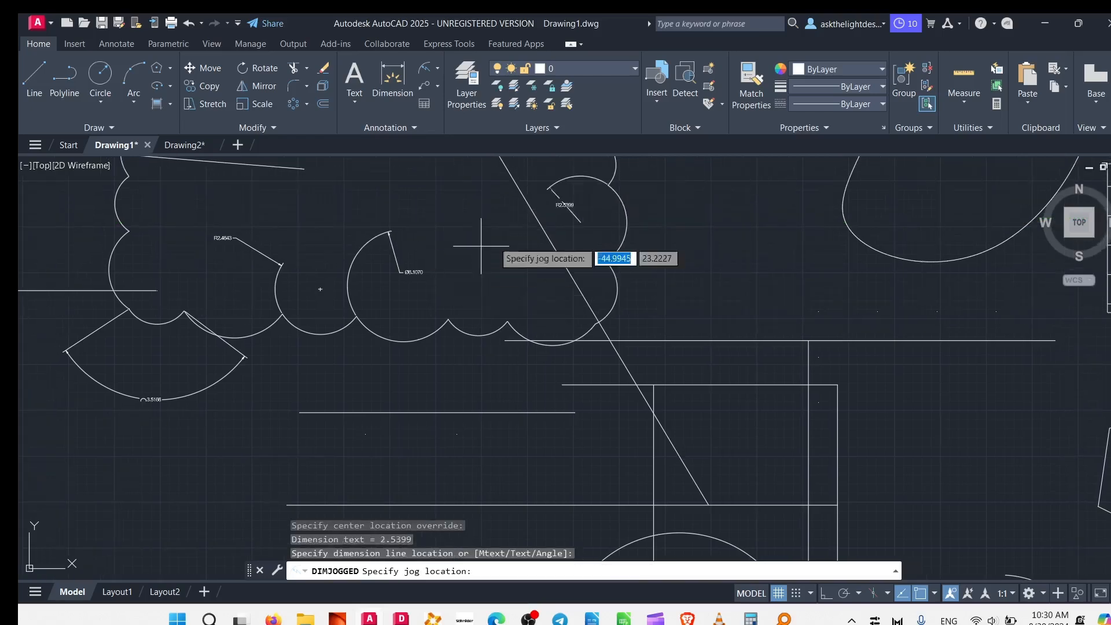
click(520, 295)
scroll(276, 279, down, 8)
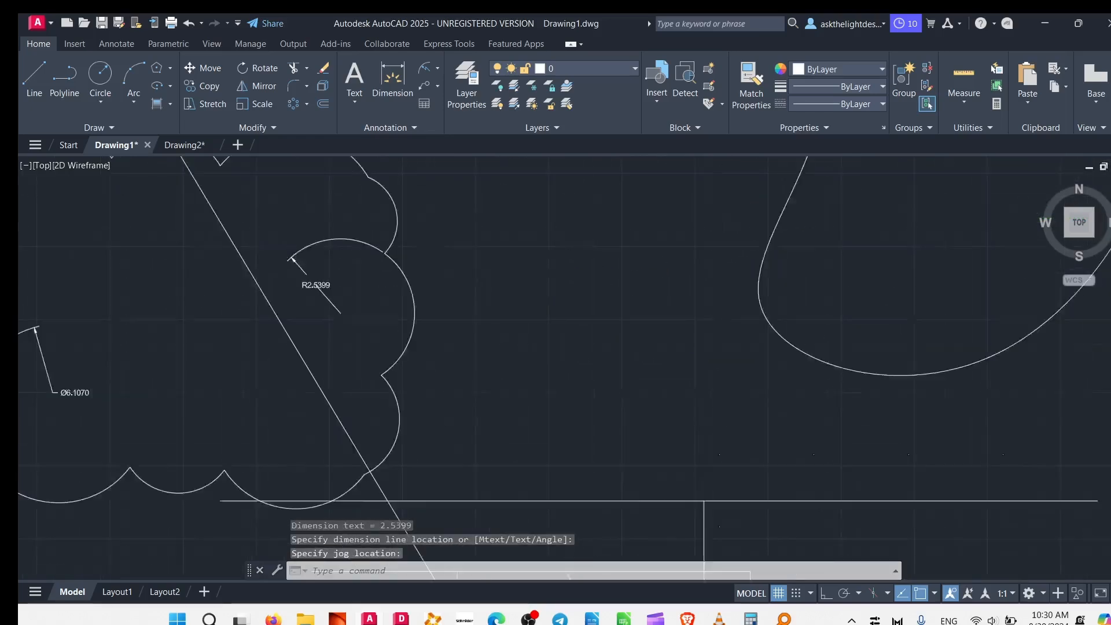
mouse_move(385, 362)
middle_down()
mouse_move(692, 382)
mouse_move(848, 341)
middle_up()
scroll(567, 310, up, 6)
scroll(541, 423, down, 4)
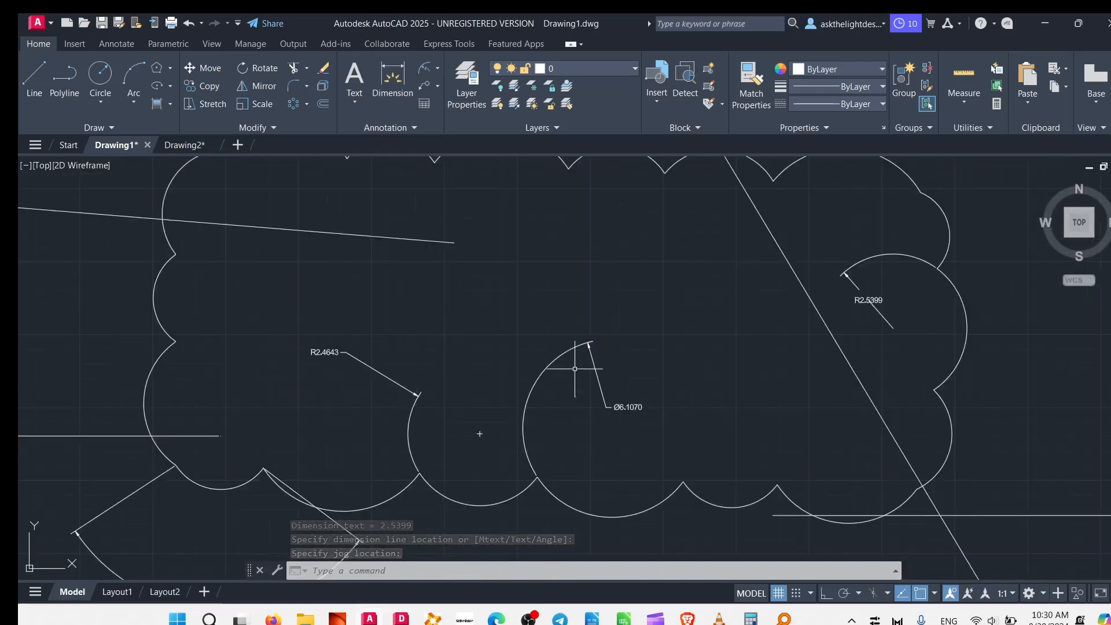
Add a linear dimension above the top edge of the octagon that carries the 135° angular dimension.
click(438, 69)
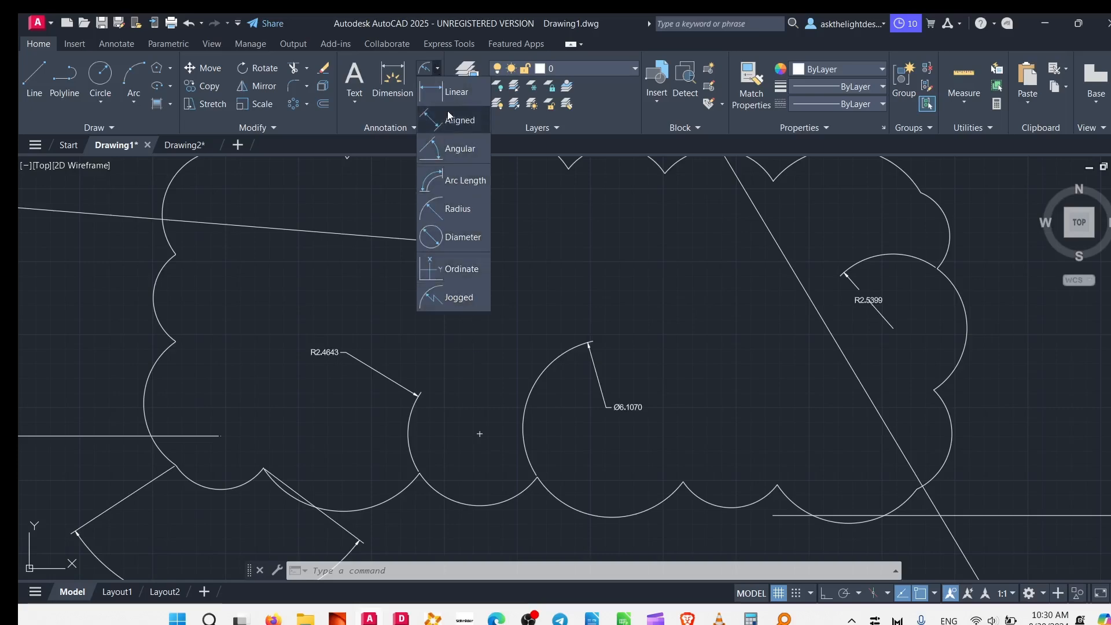
click(465, 93)
scroll(434, 298, down, 5)
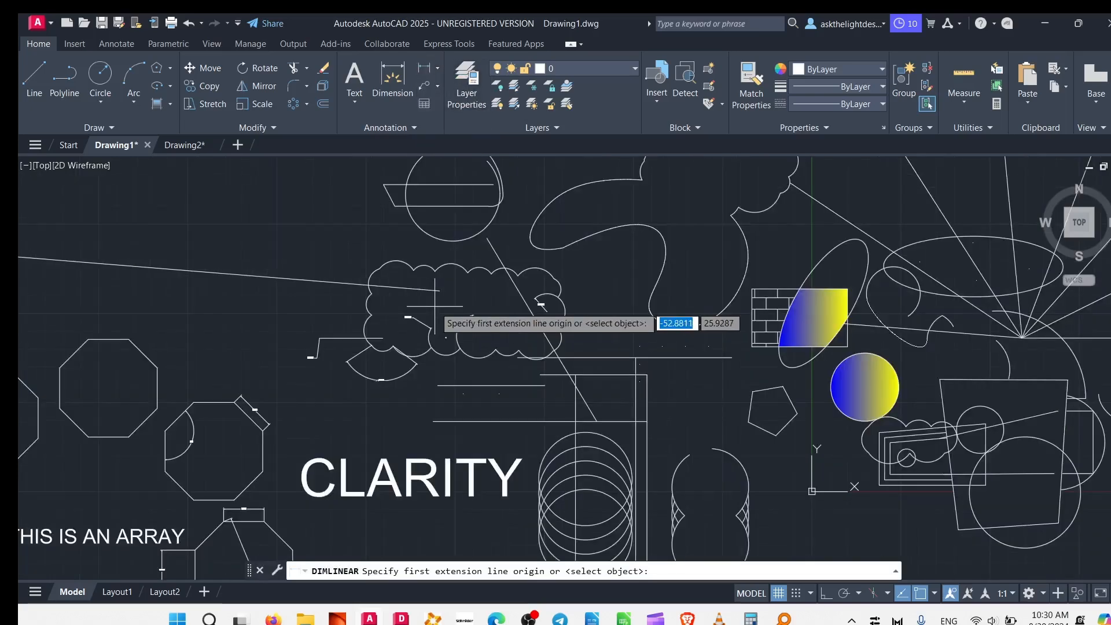
middle_drag(457, 391, 558, 232)
scroll(582, 293, up, 6)
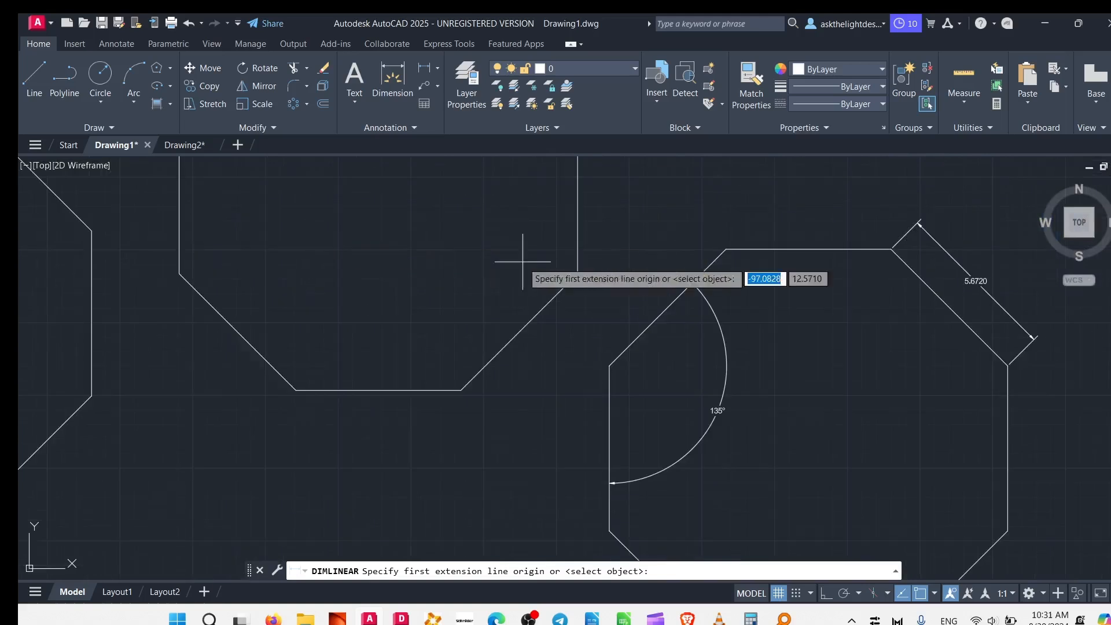
click(728, 250)
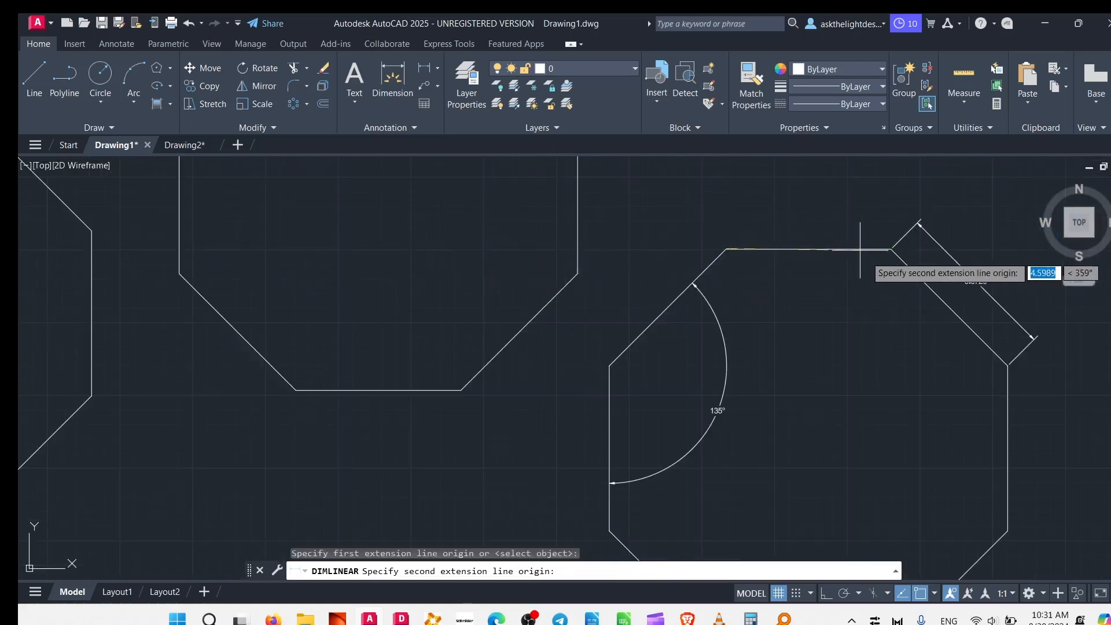
click(891, 249)
click(799, 216)
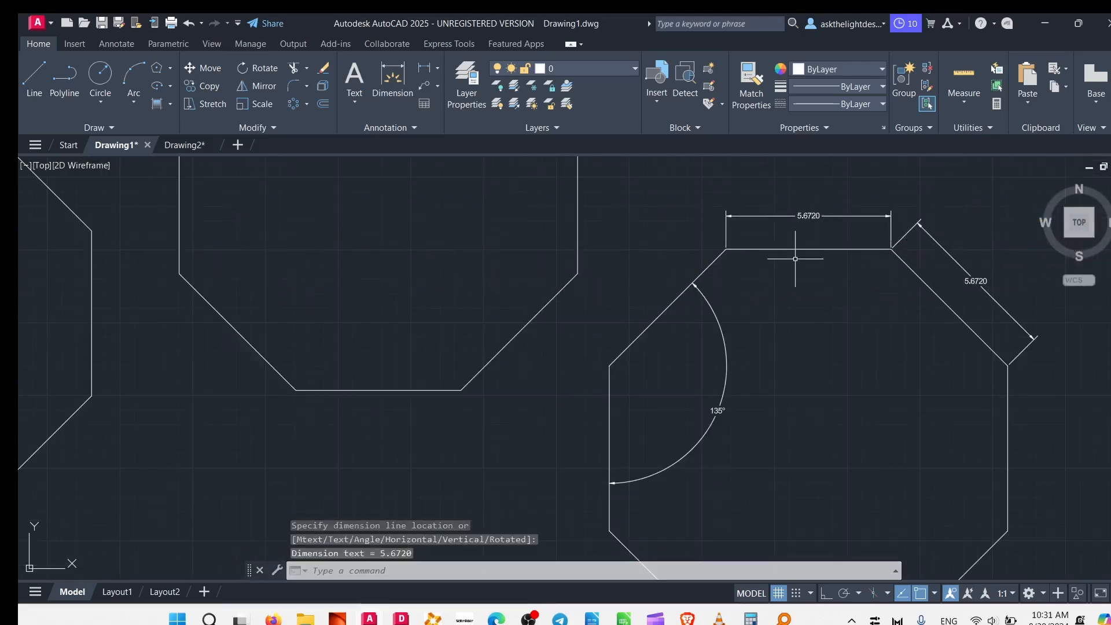
Use the Dimension command to add a vertical dimension from the lowest point of the cloud's fifth lower arc to its centre.
middle_drag(799, 259, 480, 191)
click(393, 80)
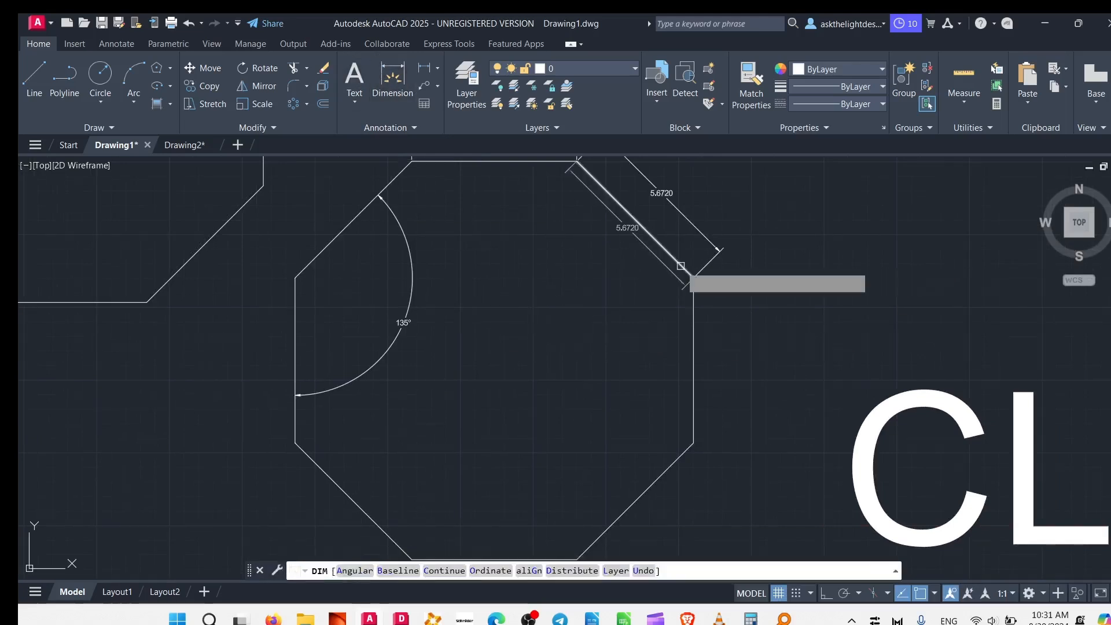
key(Return)
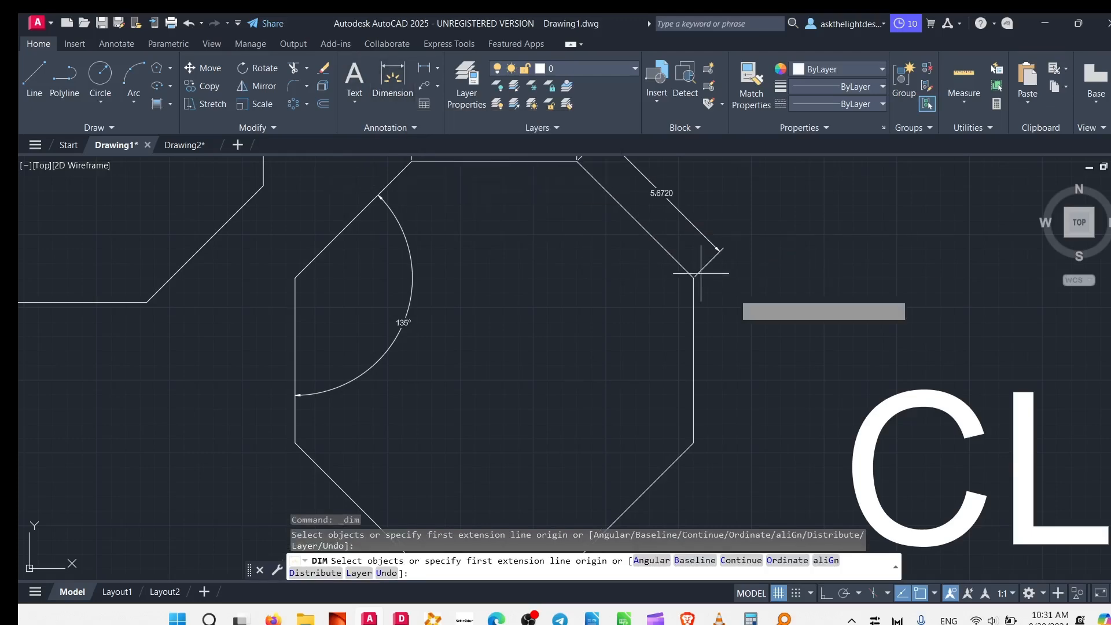
scroll(509, 347, down, 6)
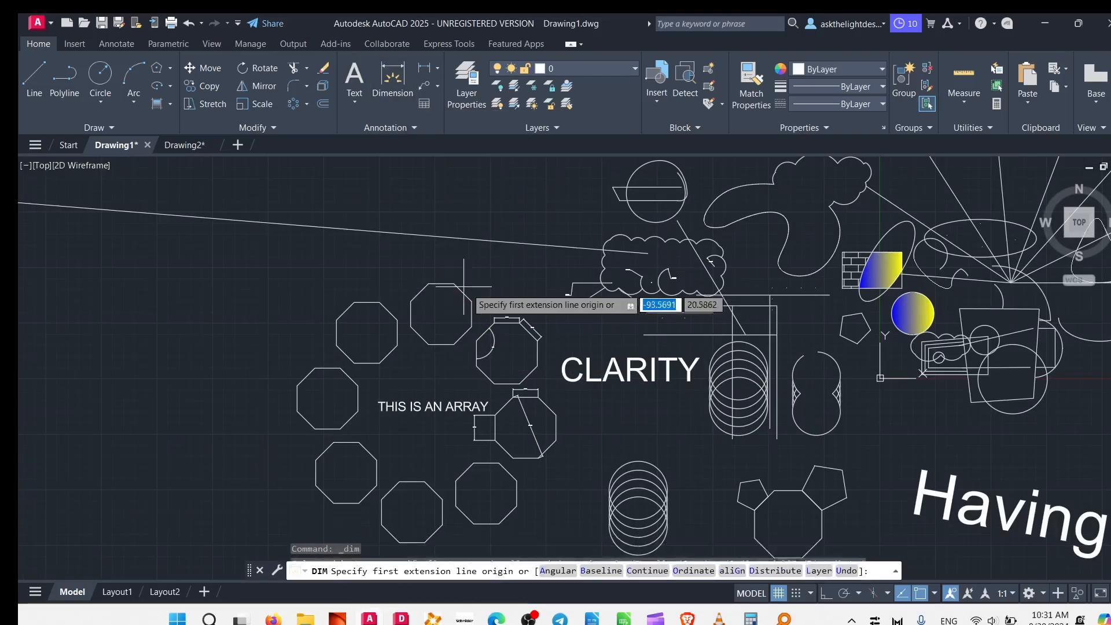
scroll(694, 295, up, 8)
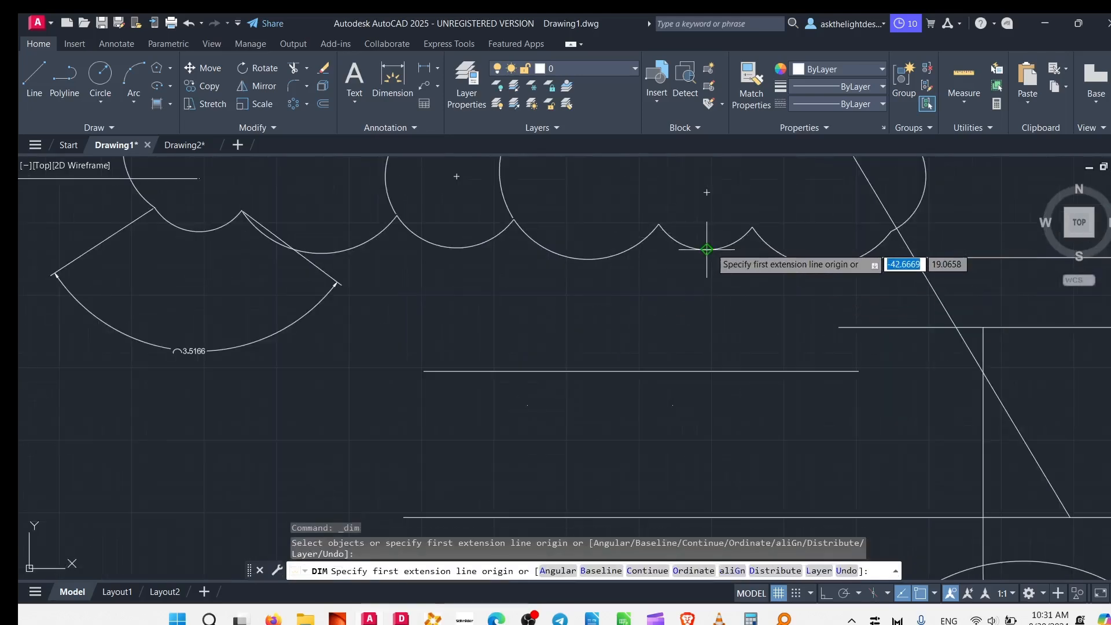
click(711, 239)
click(706, 192)
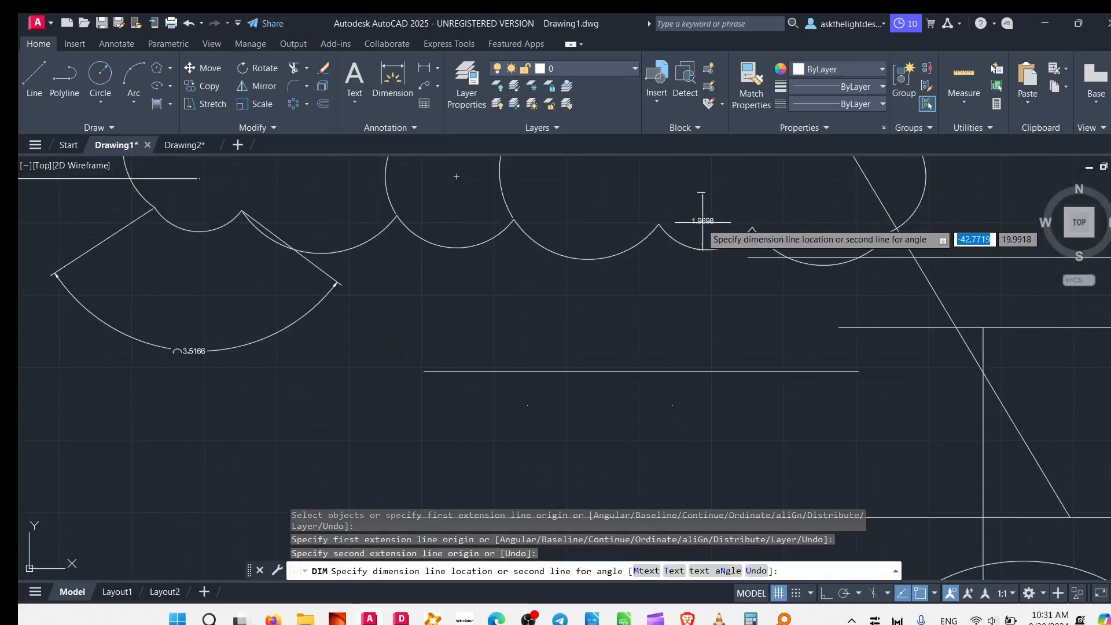
click(695, 225)
Dimension the distance between the endpoints of the cloud's sixth lower arc, placing the dimension line above it inside the cloud.
middle_drag(738, 220, 611, 306)
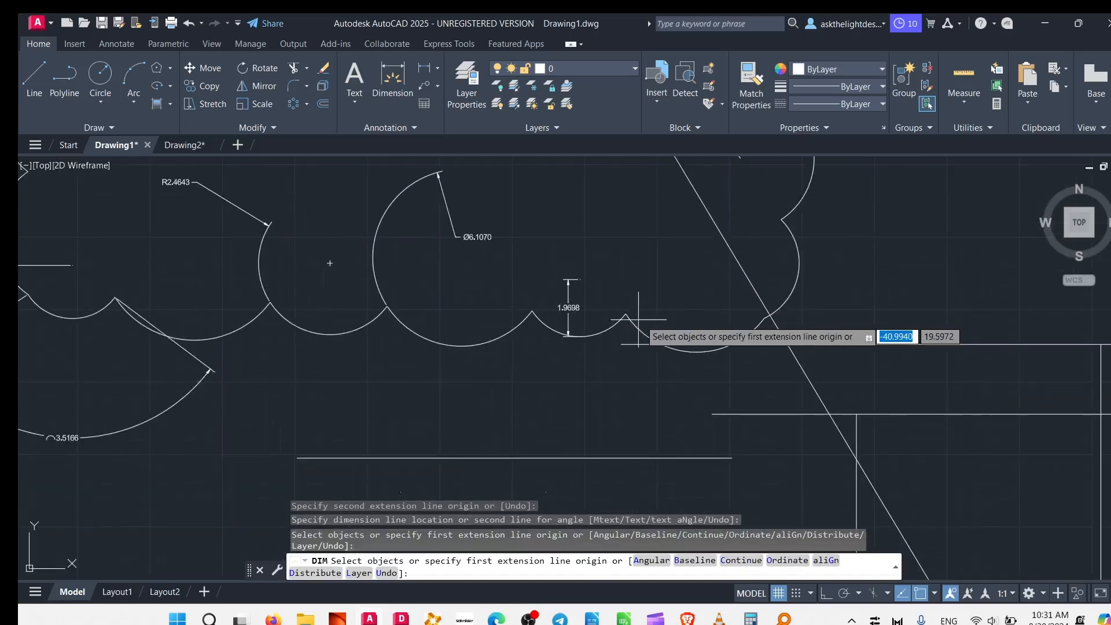
click(626, 314)
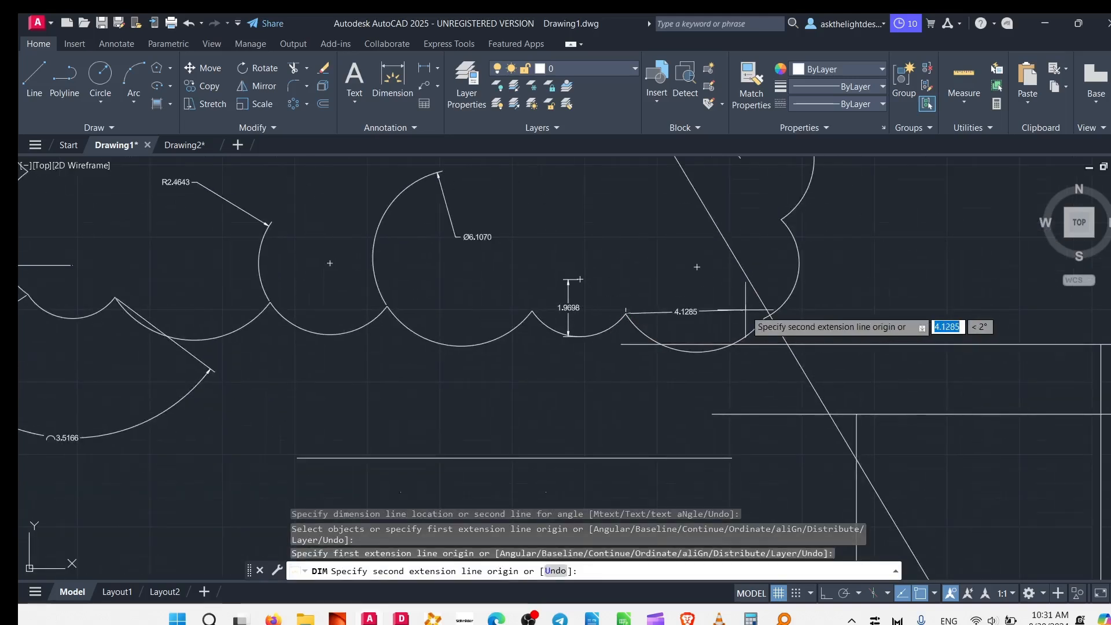
click(764, 318)
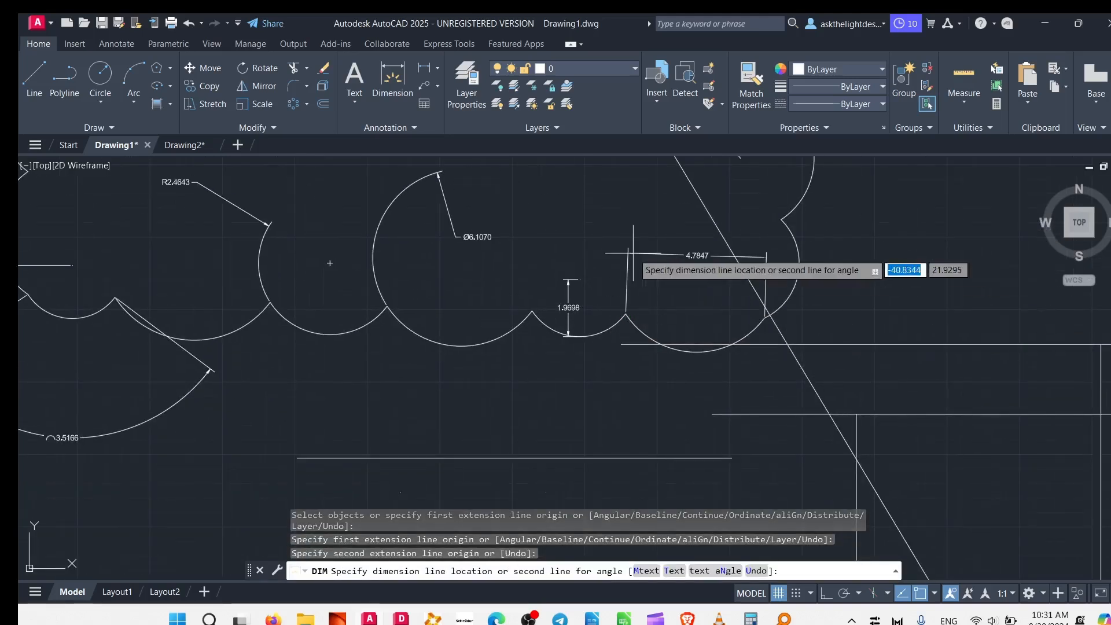
click(660, 266)
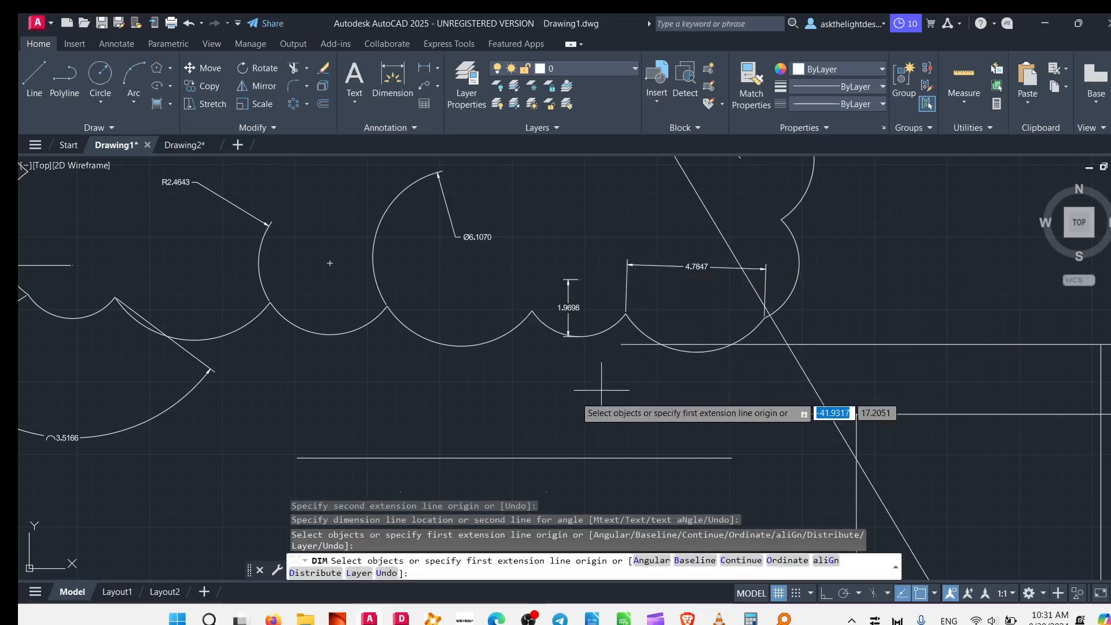
Add an aligned dimension to the long diagonal line crossing the revision cloud, offset to the line's upper-right side.
scroll(579, 399, down, 5)
scroll(628, 393, up, 4)
key(Return)
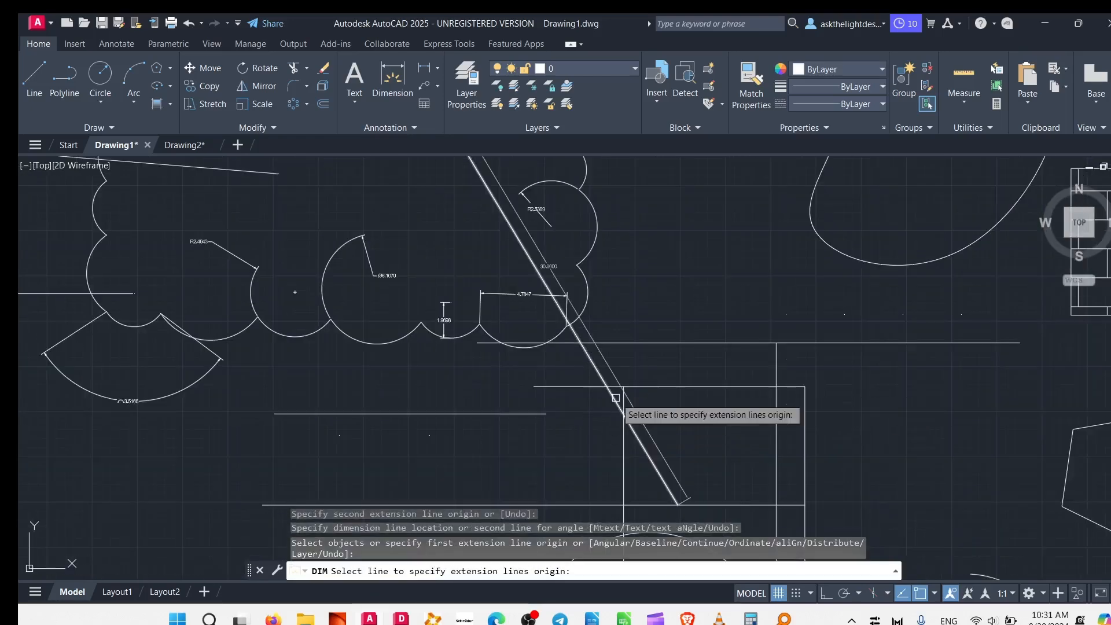
click(616, 397)
click(662, 303)
Dimension the closed curve's left lobe from its lower vertex to a point on the upper curve, and end the Dimension command.
middle_drag(522, 314, 521, 480)
middle_drag(499, 185, 512, 355)
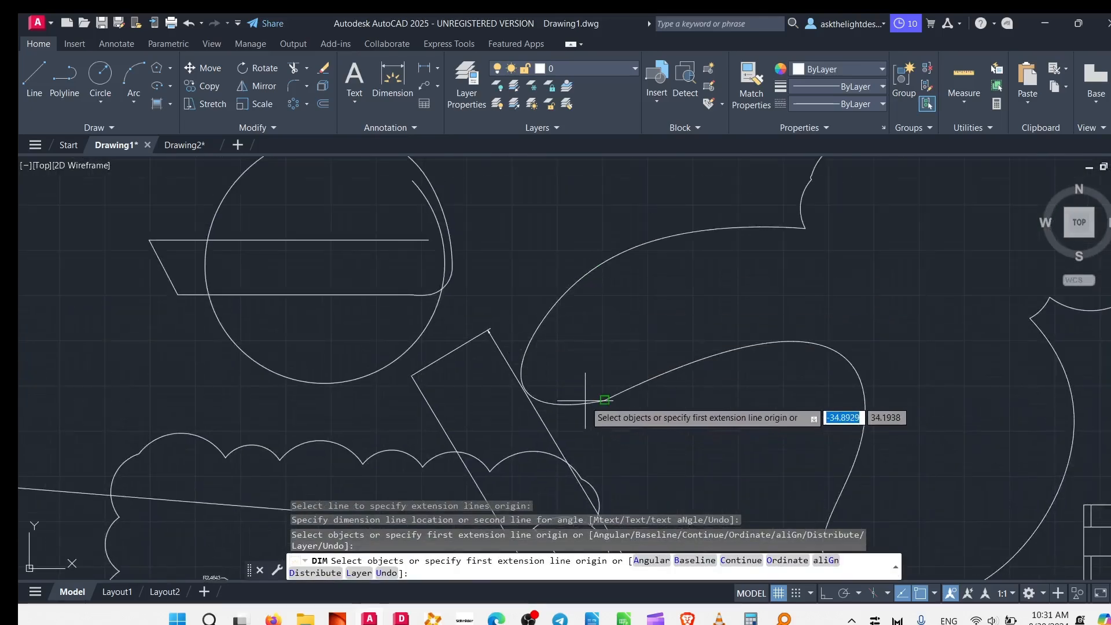
click(603, 399)
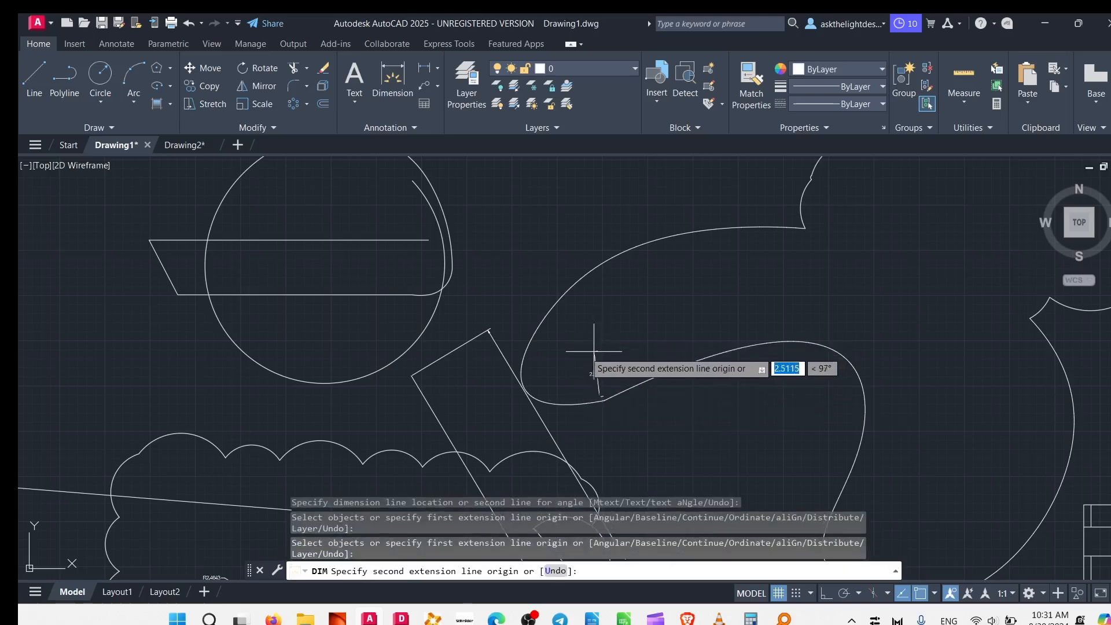
scroll(571, 379, up, 6)
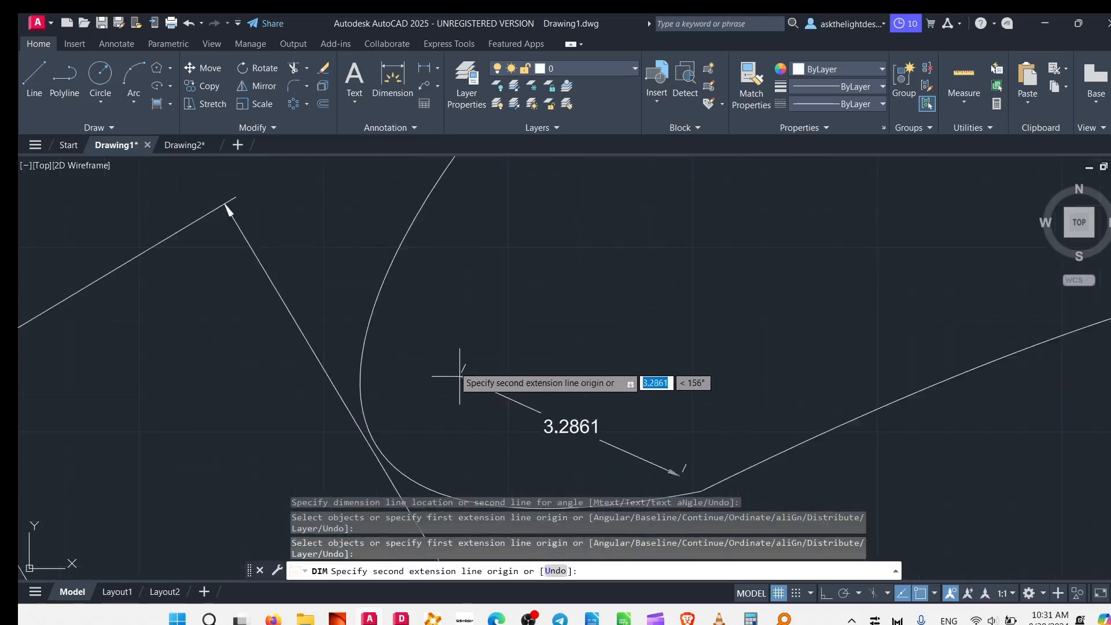
click(391, 264)
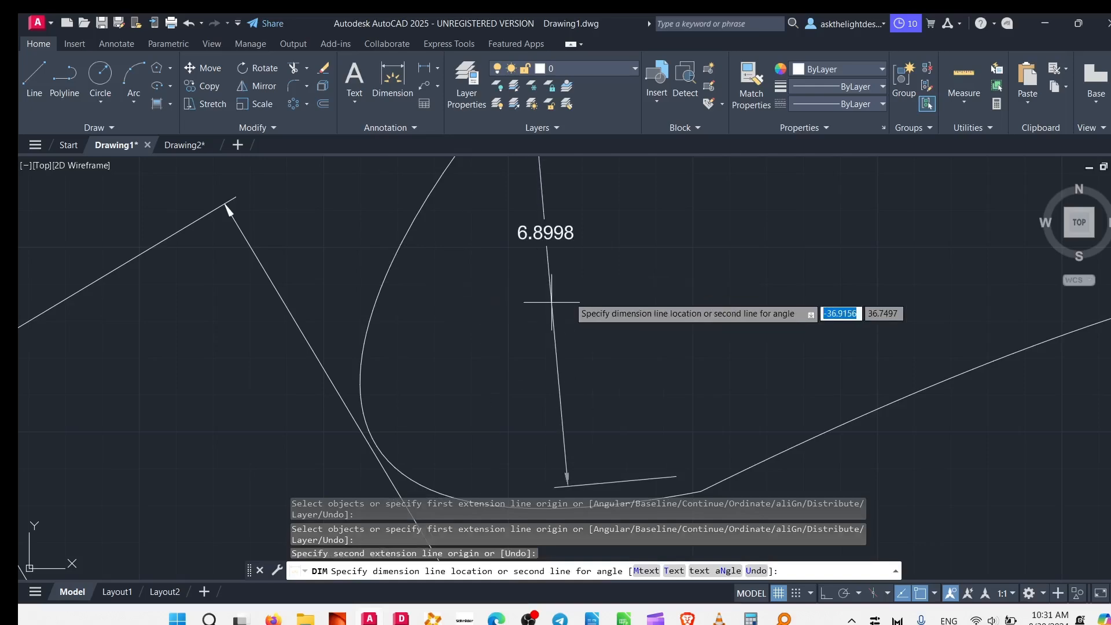
click(570, 471)
scroll(526, 316, down, 6)
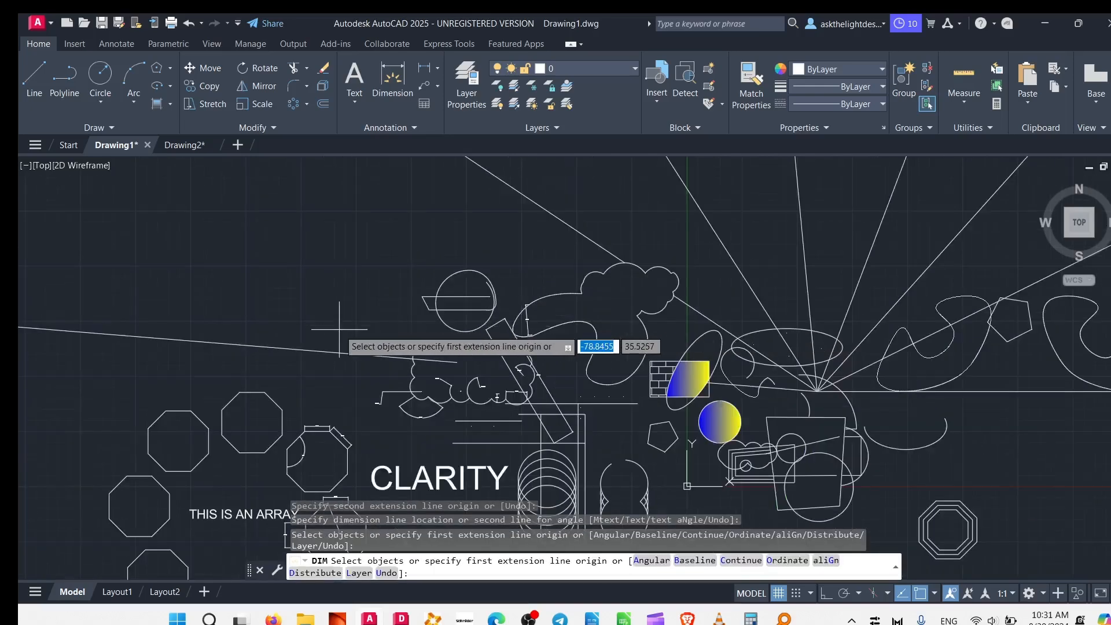
key(Return)
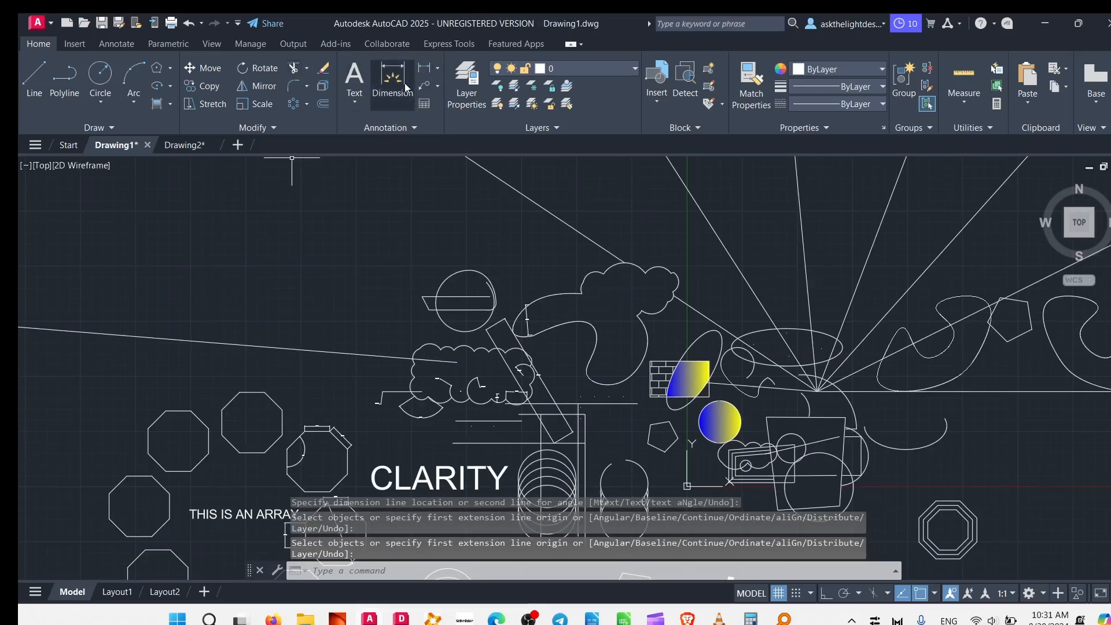
Add a multileader pointing to the lower-right edge of the mouse-shaped octagon, with the label THIS IS A MOUSE.
click(438, 69)
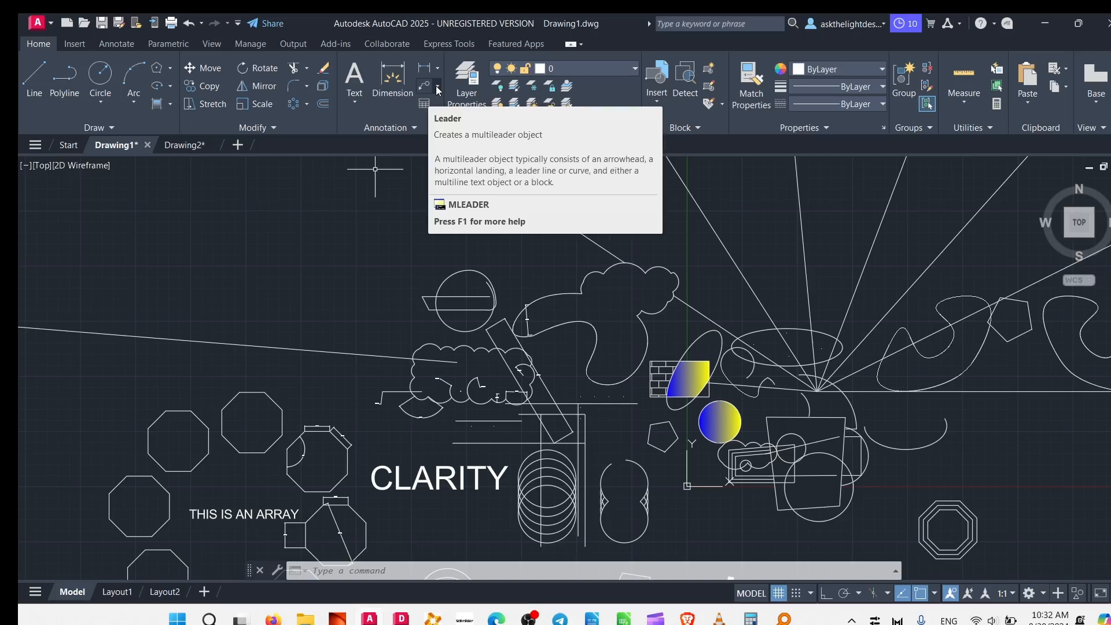
click(436, 86)
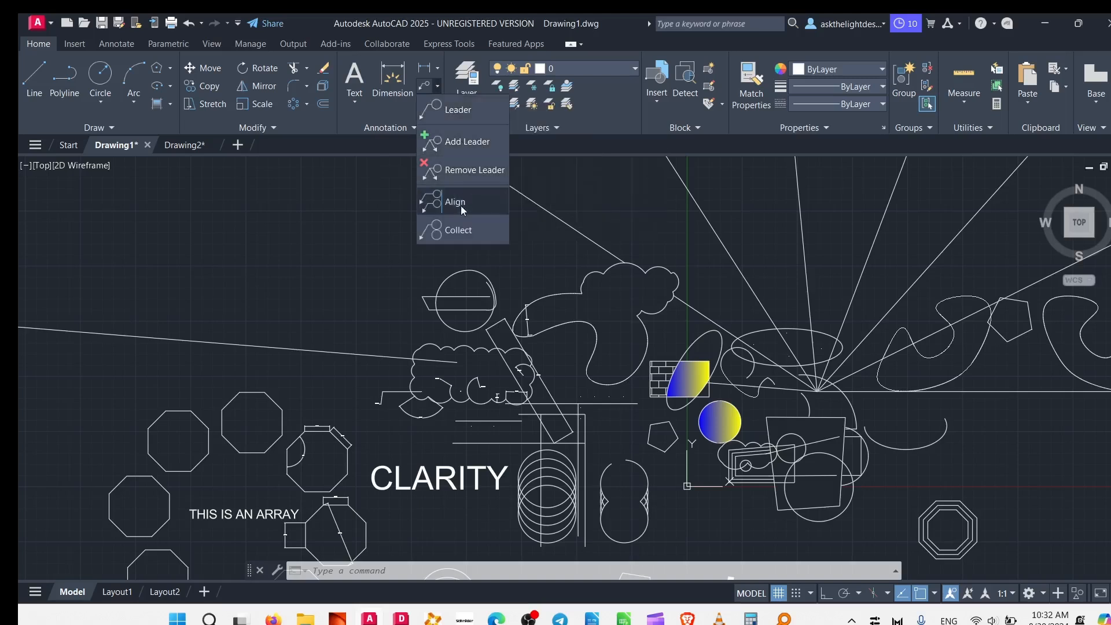
click(468, 115)
mouse_move(373, 370)
middle_down()
mouse_move(402, 278)
mouse_move(415, 164)
middle_up()
click(667, 453)
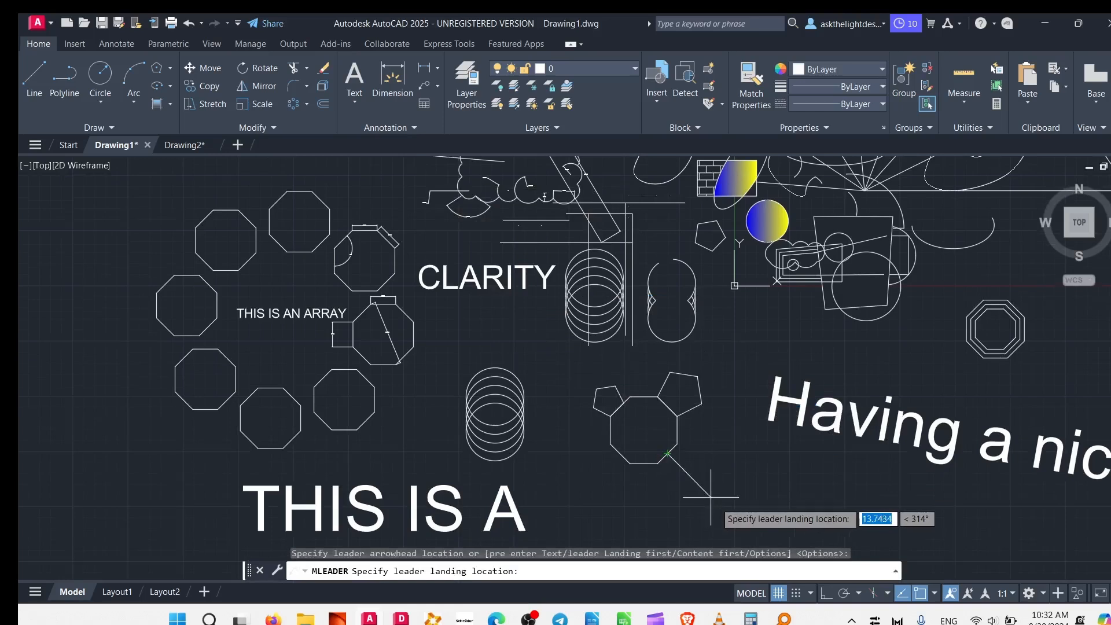
click(719, 497)
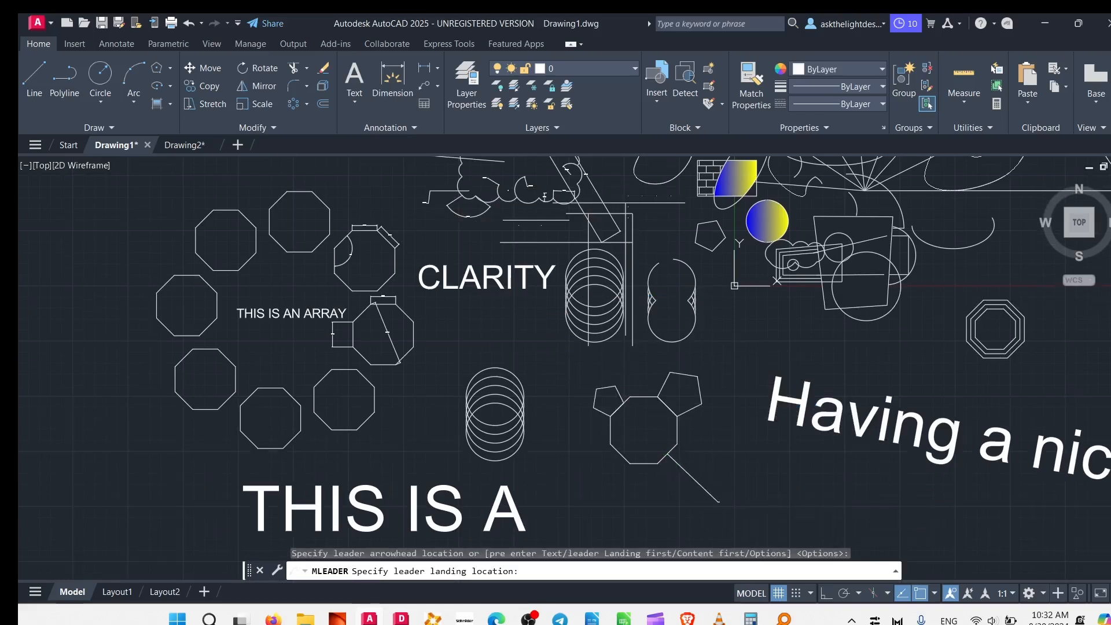
text(THI)
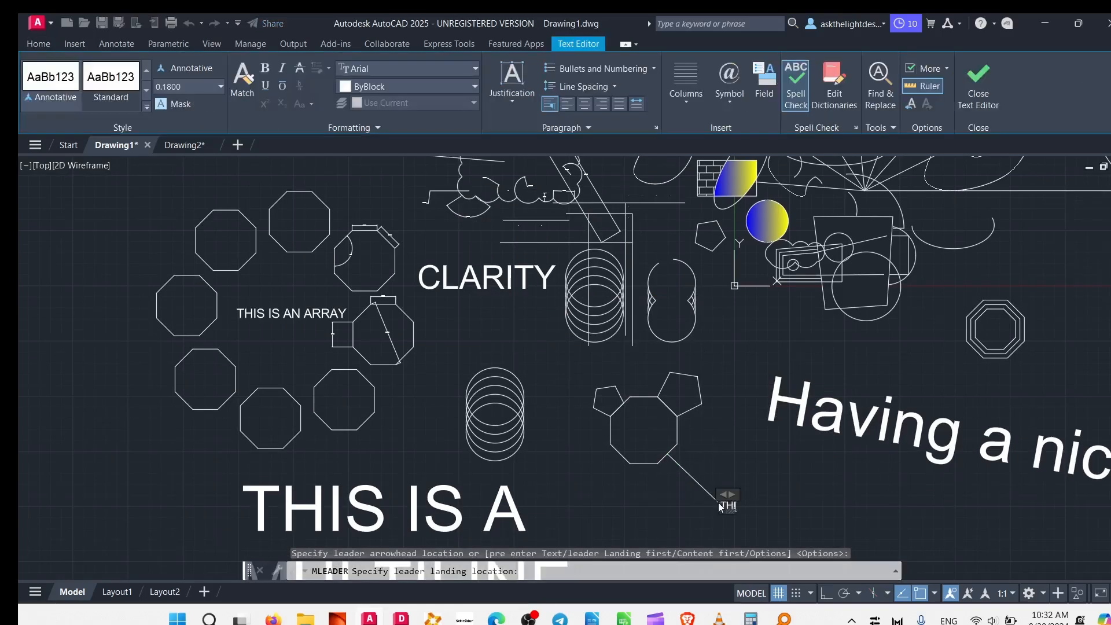
text(S IS A)
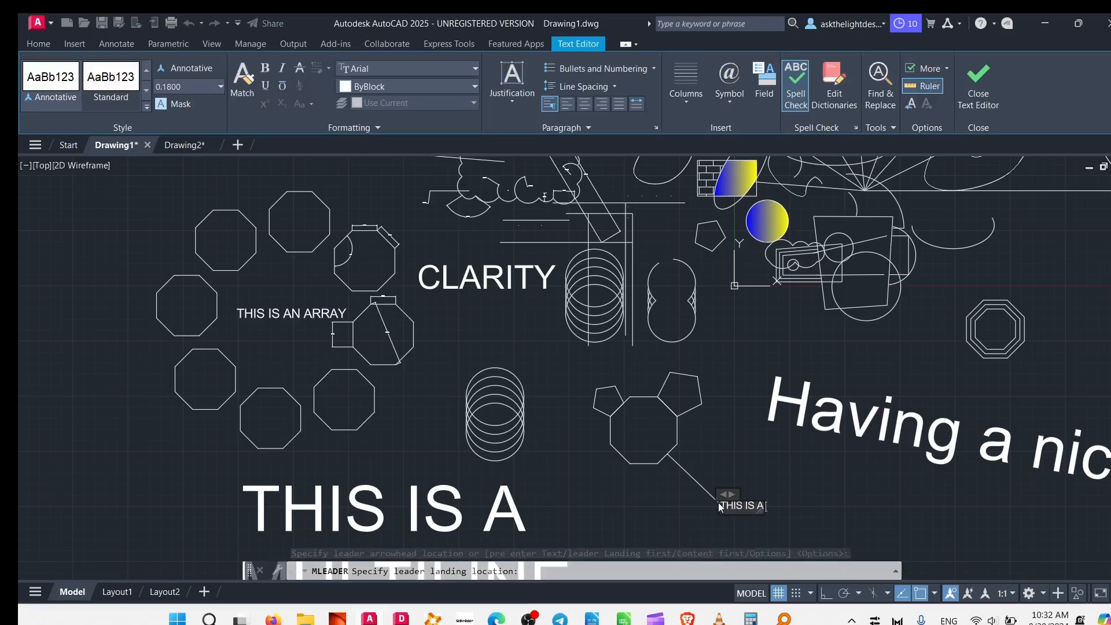
text( MOUSE)
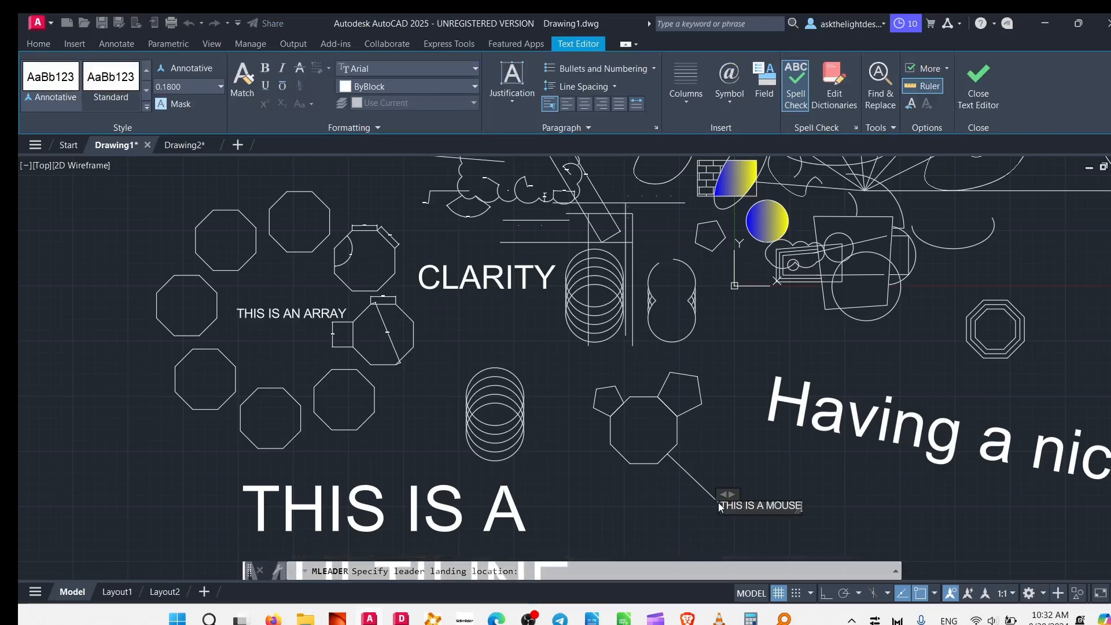
click(724, 383)
Set the text height of the THIS IS A MOUSE leader label to 2.
scroll(760, 536, up, 6)
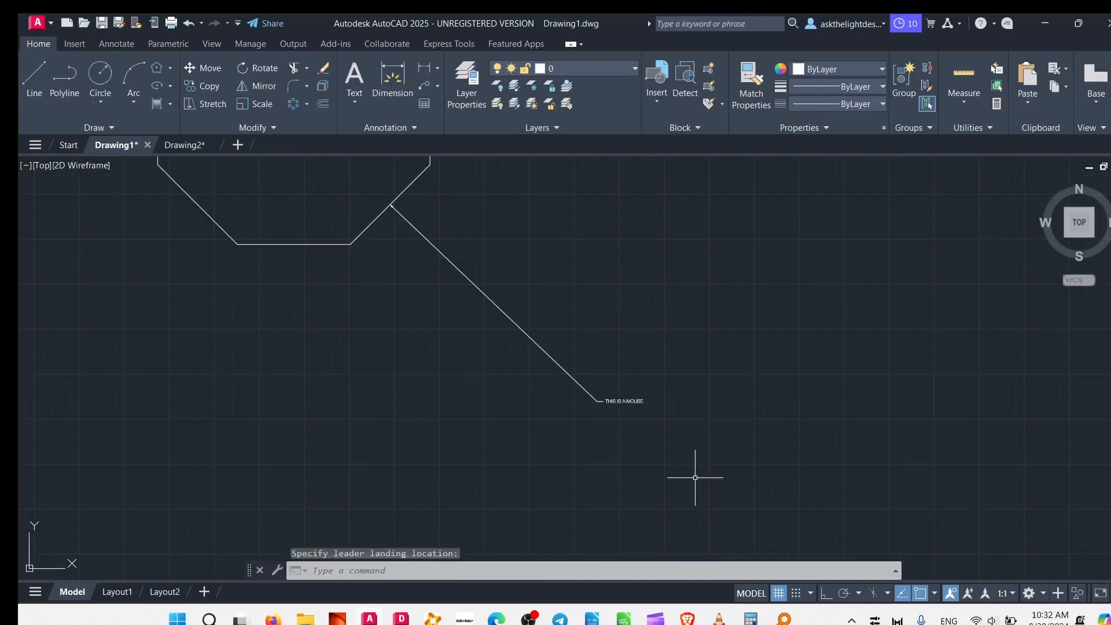
click(653, 409)
click(668, 343)
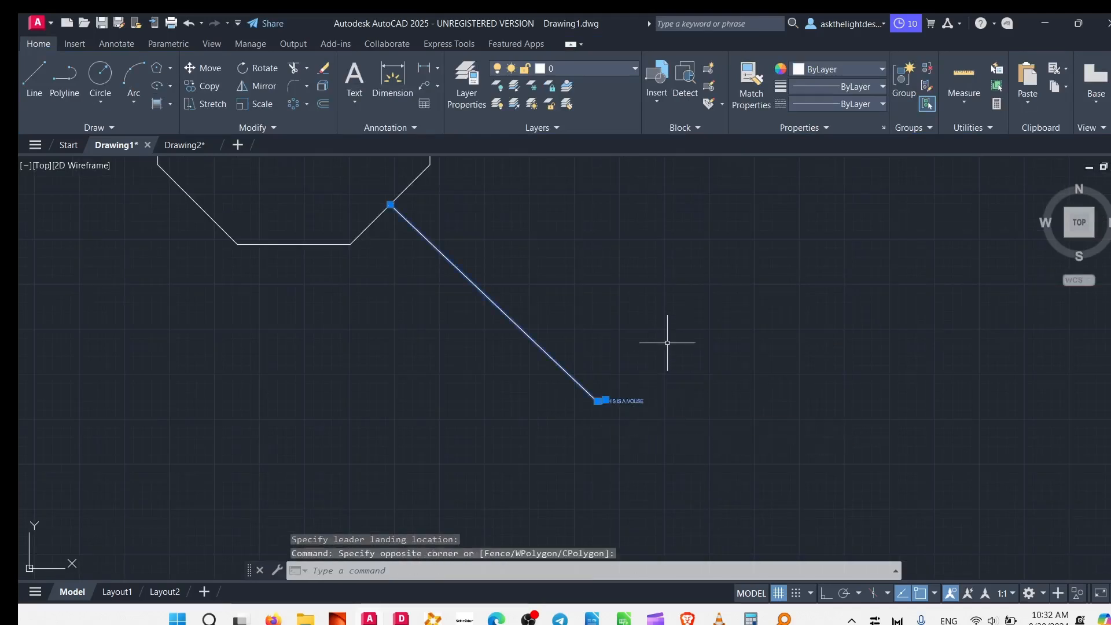
key(Escape)
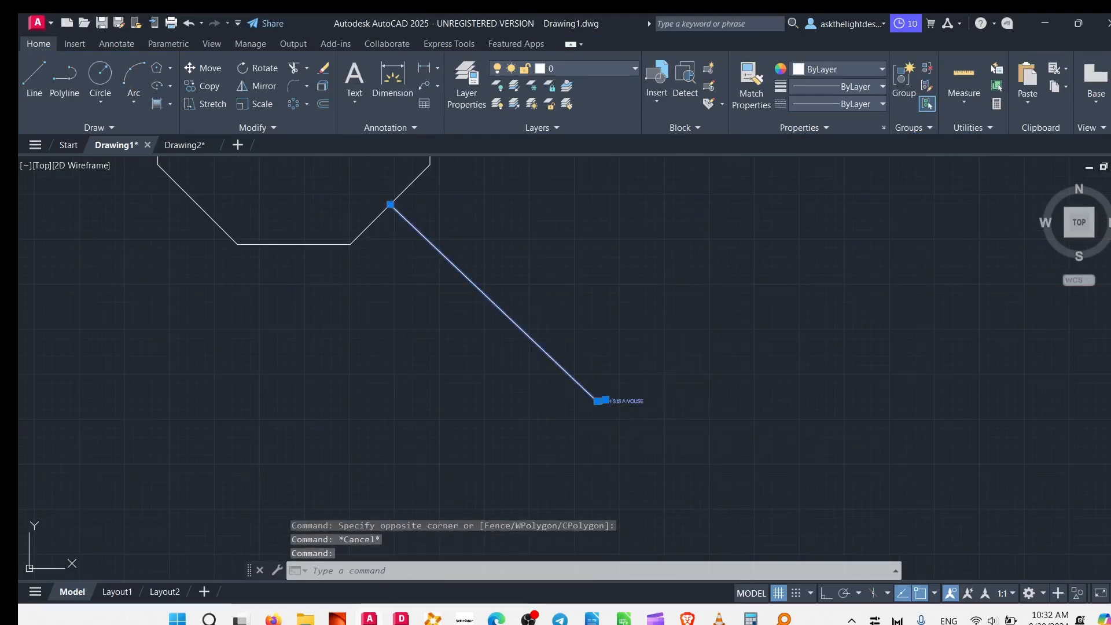
double_click(637, 401)
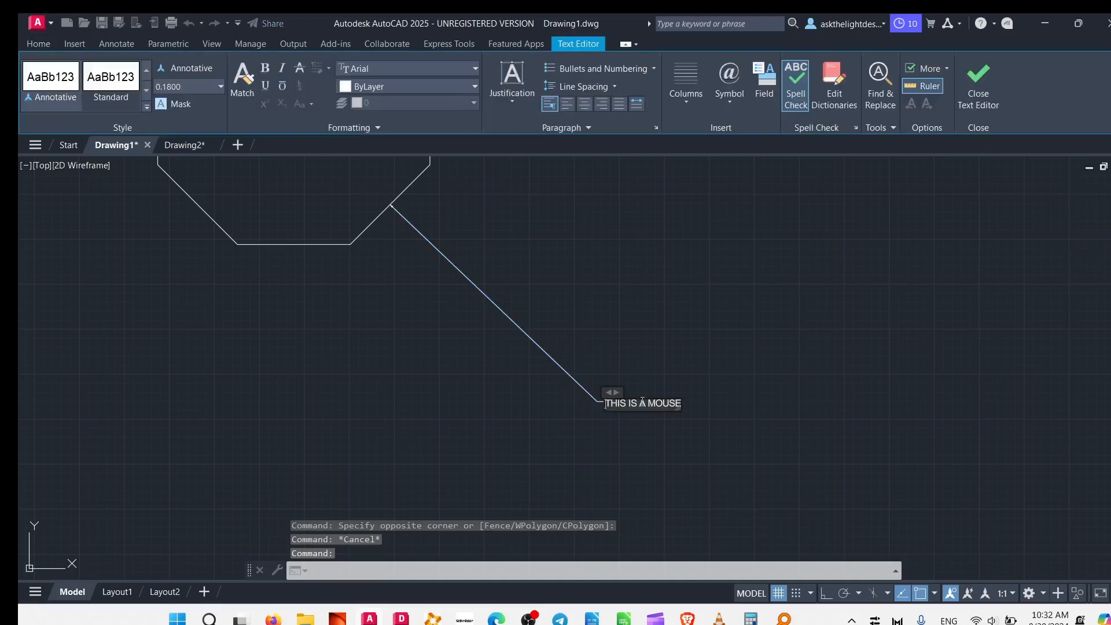
click(221, 86)
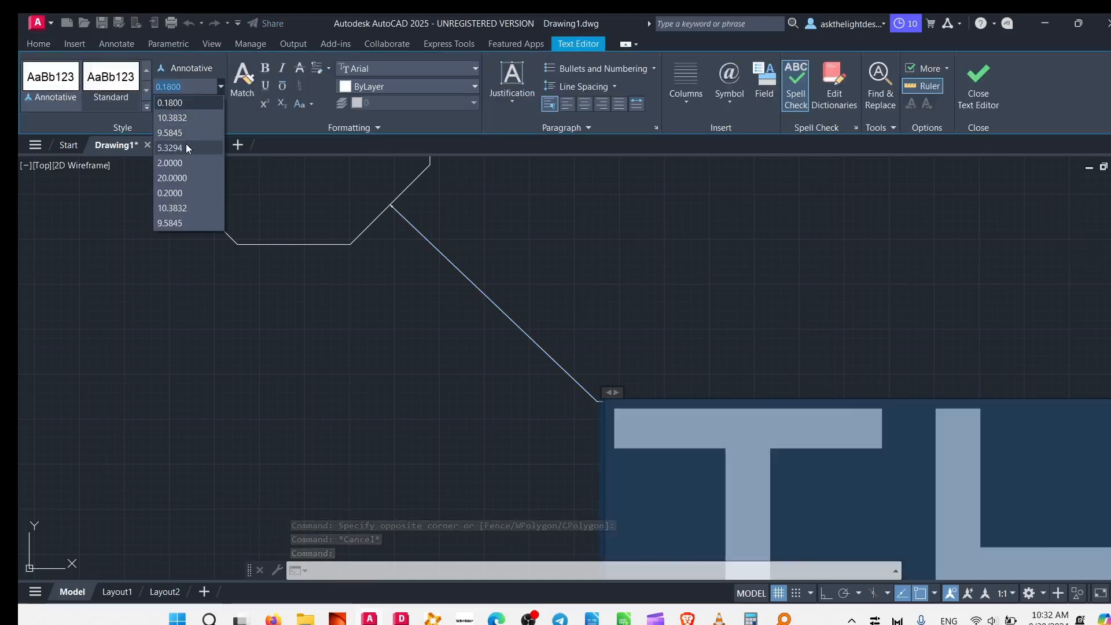
click(185, 165)
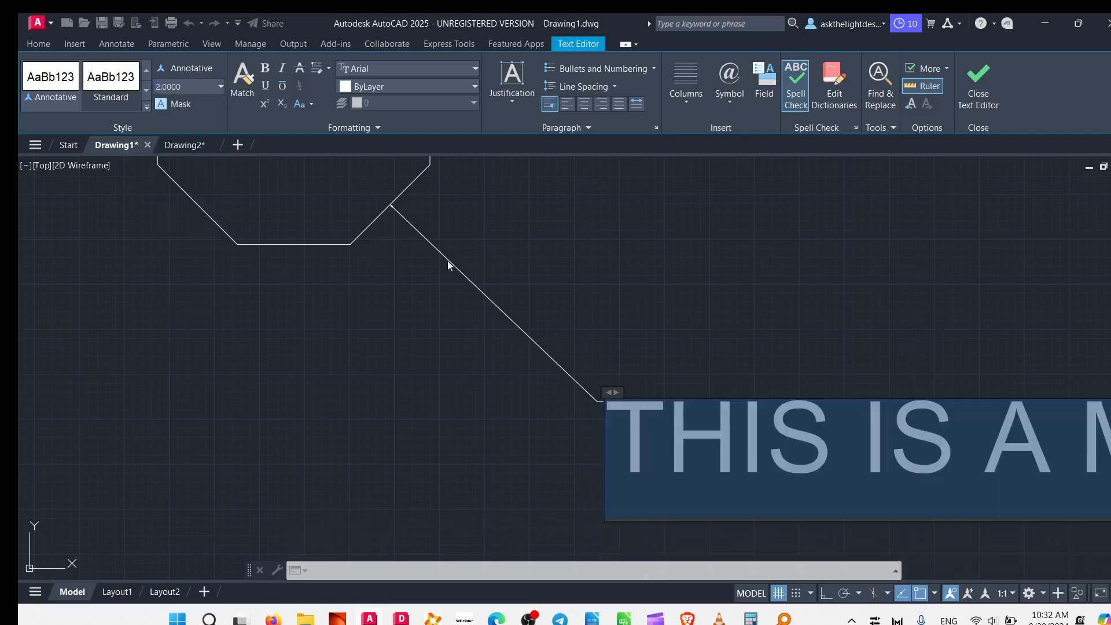
click(741, 327)
scroll(685, 360, down, 5)
mouse_move(589, 418)
middle_down()
mouse_move(492, 518)
mouse_move(492, 428)
middle_up()
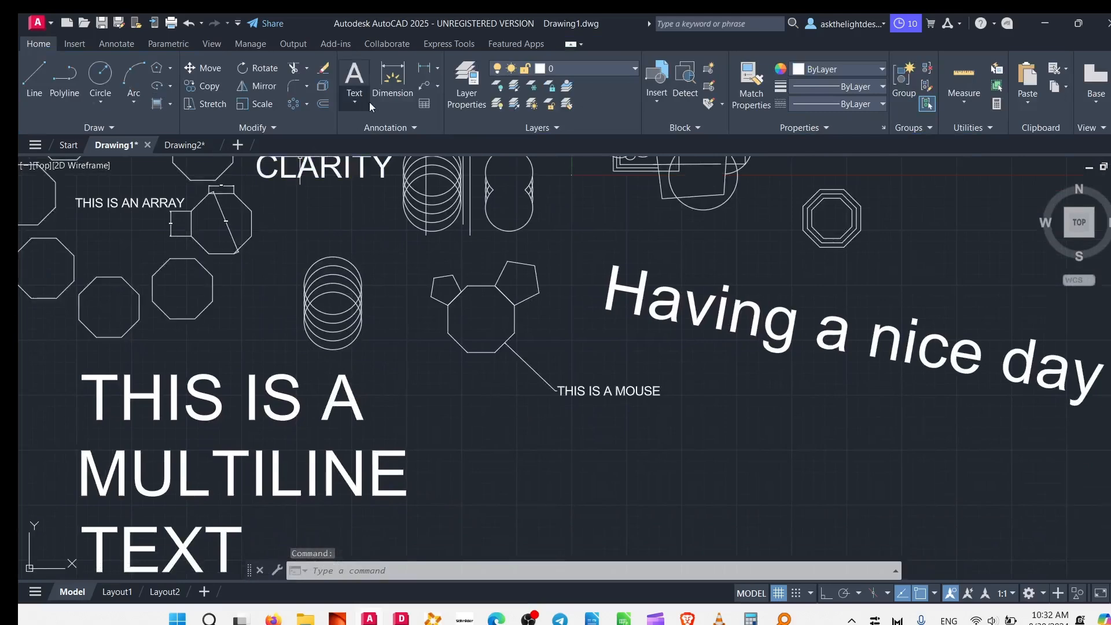
Insert a table with 5 columns and 4 data rows below the mouse label, and title it Sample Table.
click(425, 106)
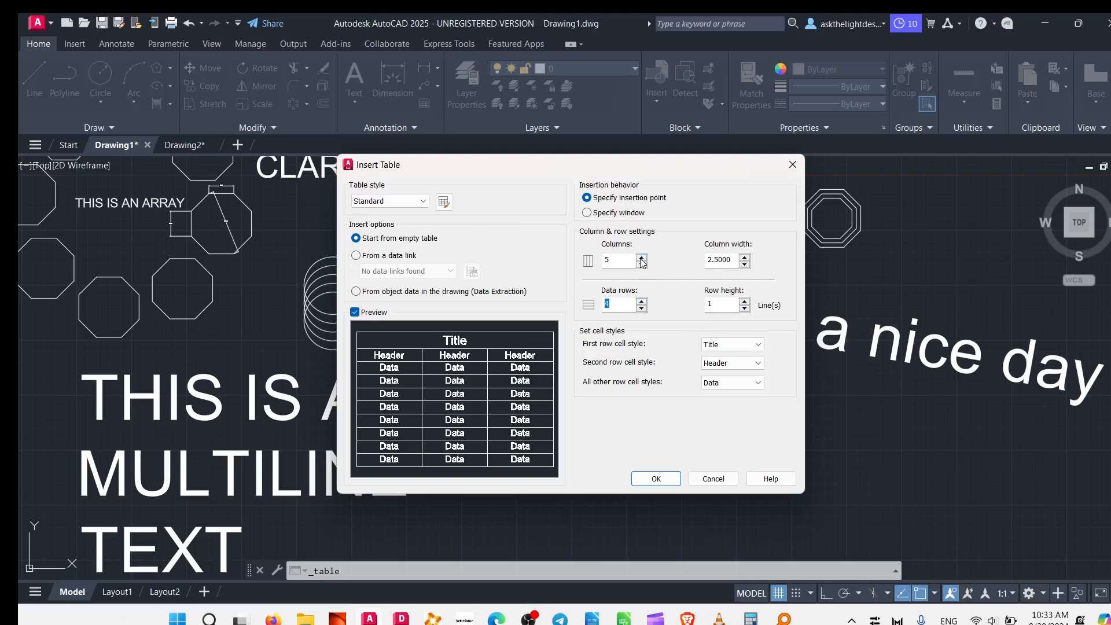
click(658, 481)
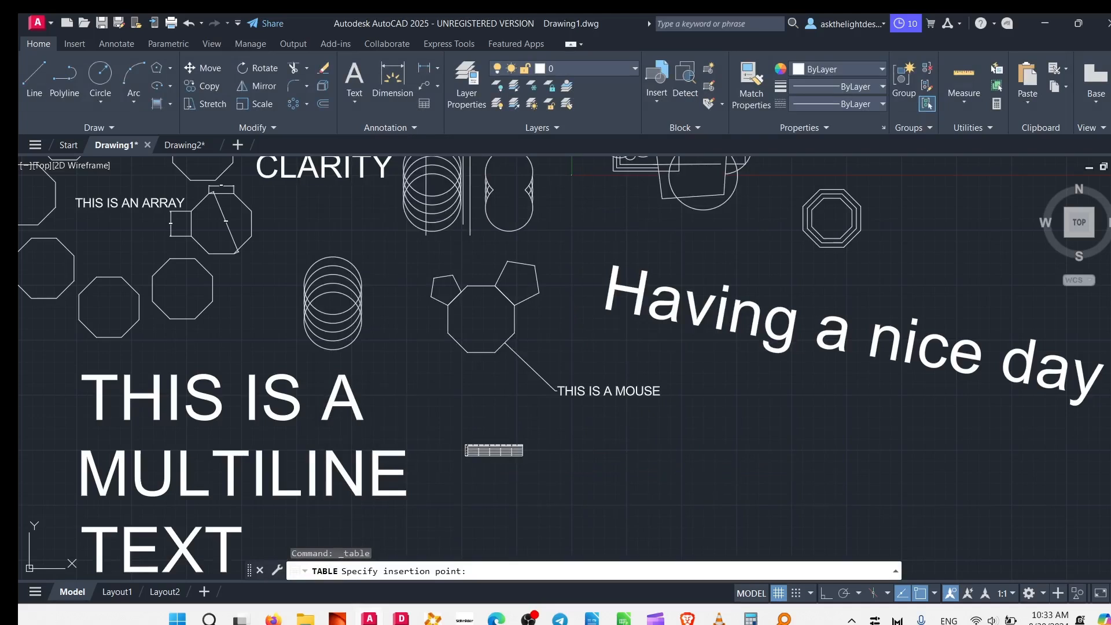
click(494, 451)
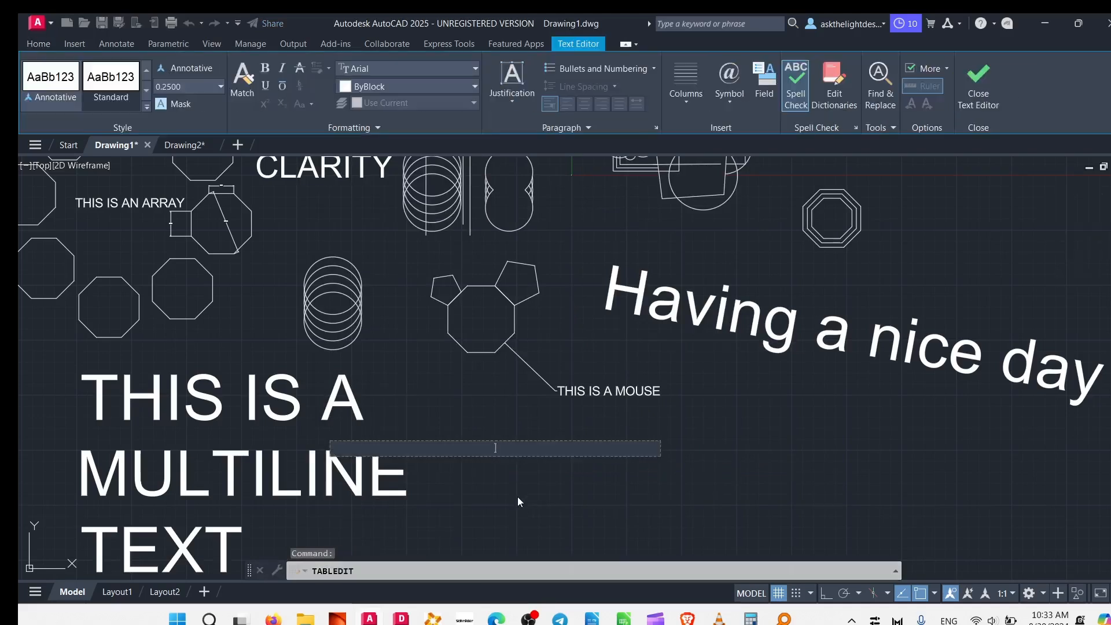
text(Sample)
text( Text)
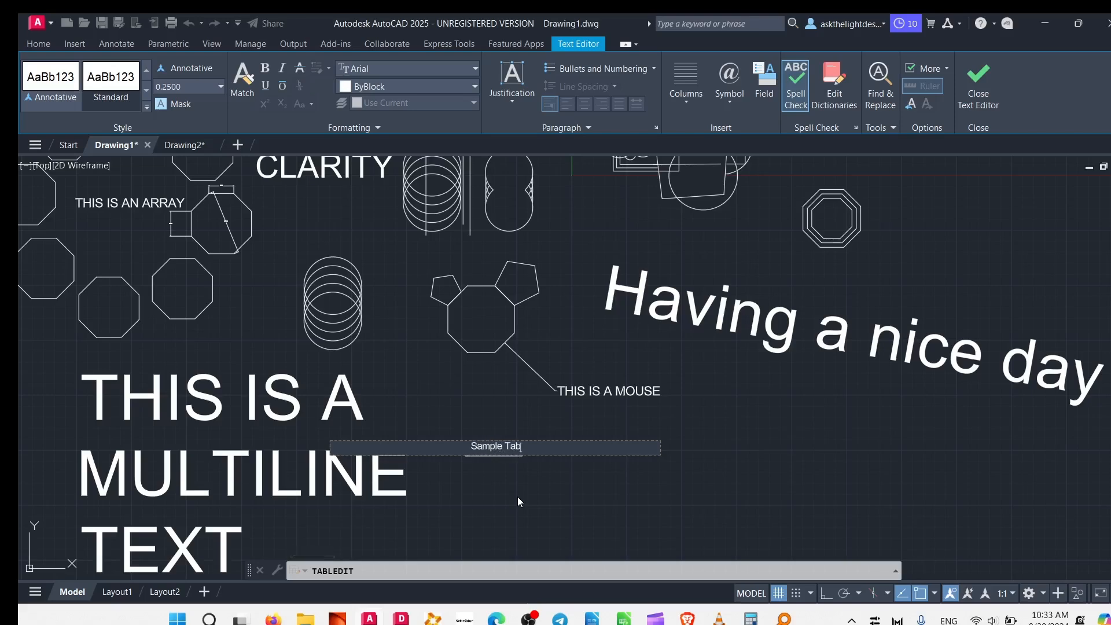
key(Return)
click(518, 497)
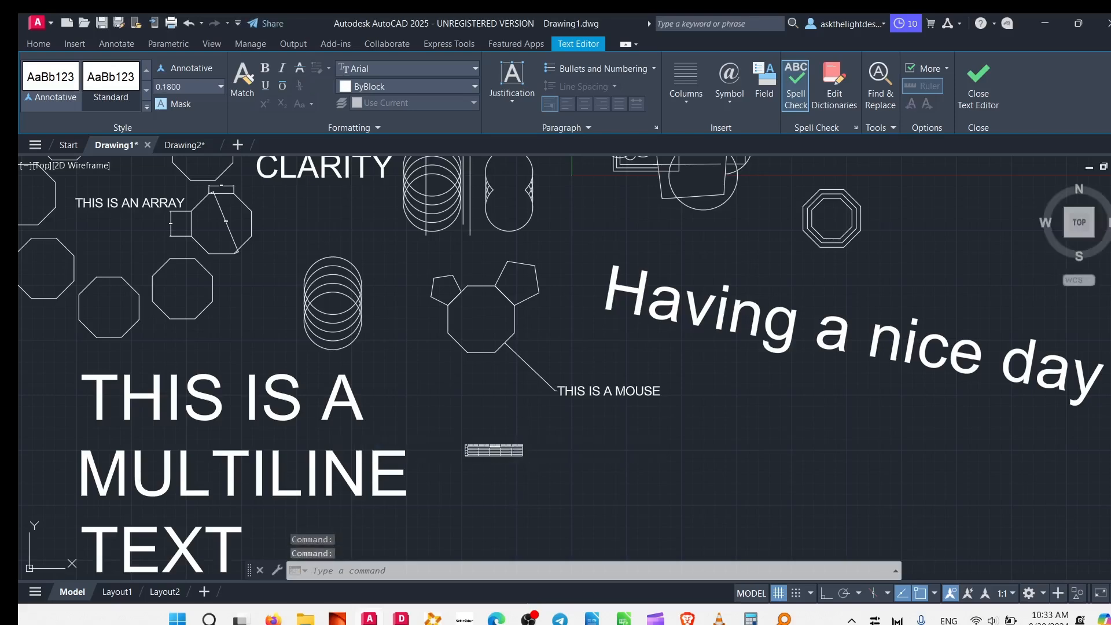
Enlarge the table's width and height uniformly by stretching its lower-right corner outward.
scroll(491, 507, up, 5)
drag(553, 289, 473, 335)
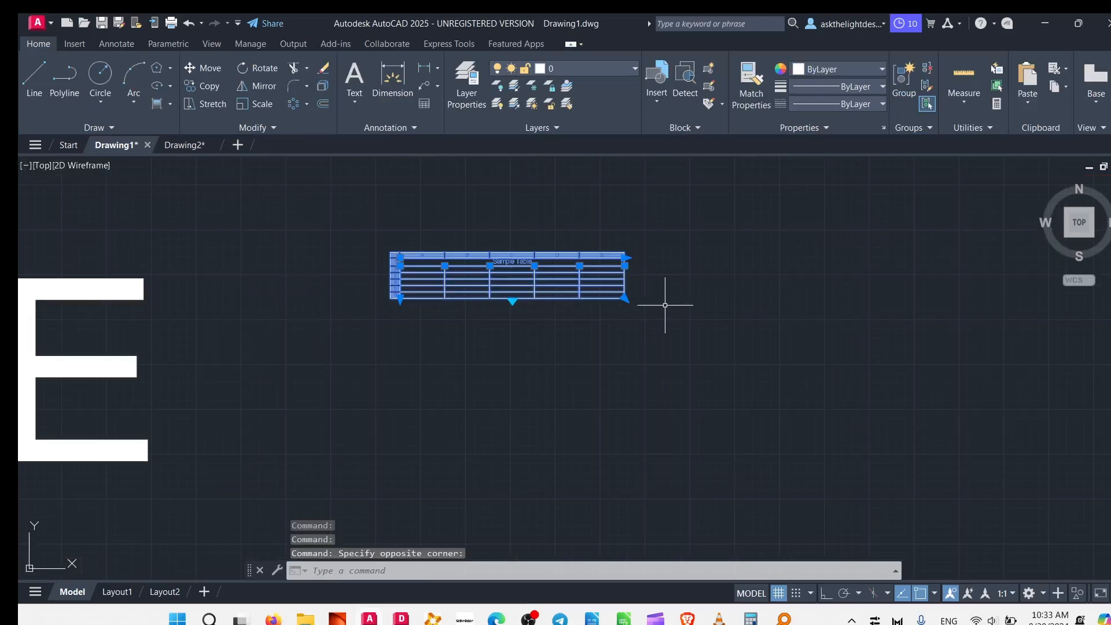
click(624, 298)
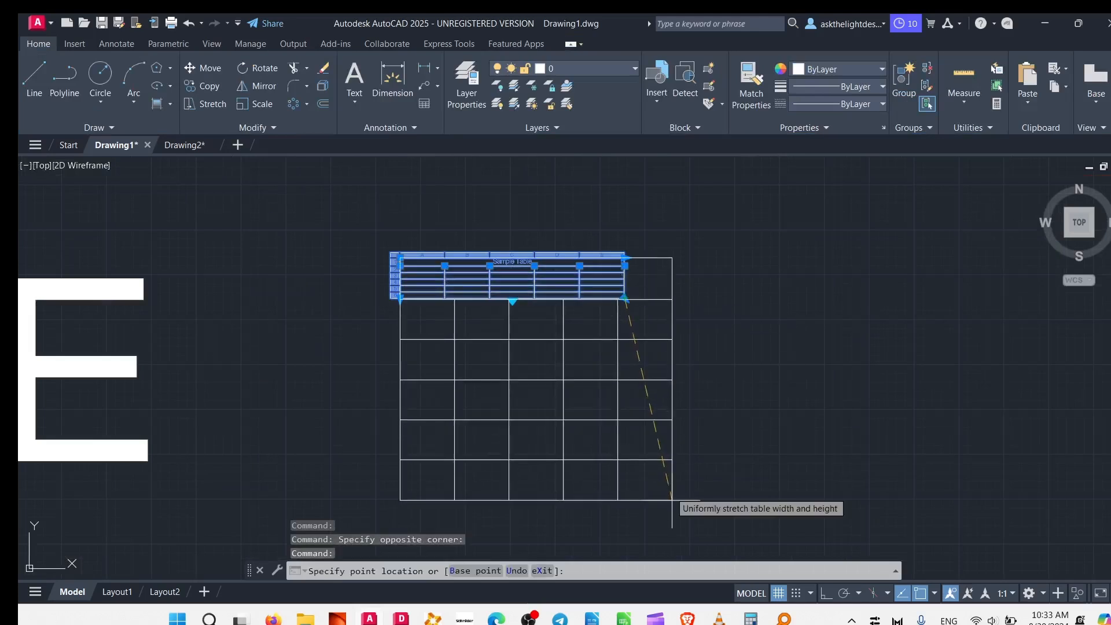
click(828, 531)
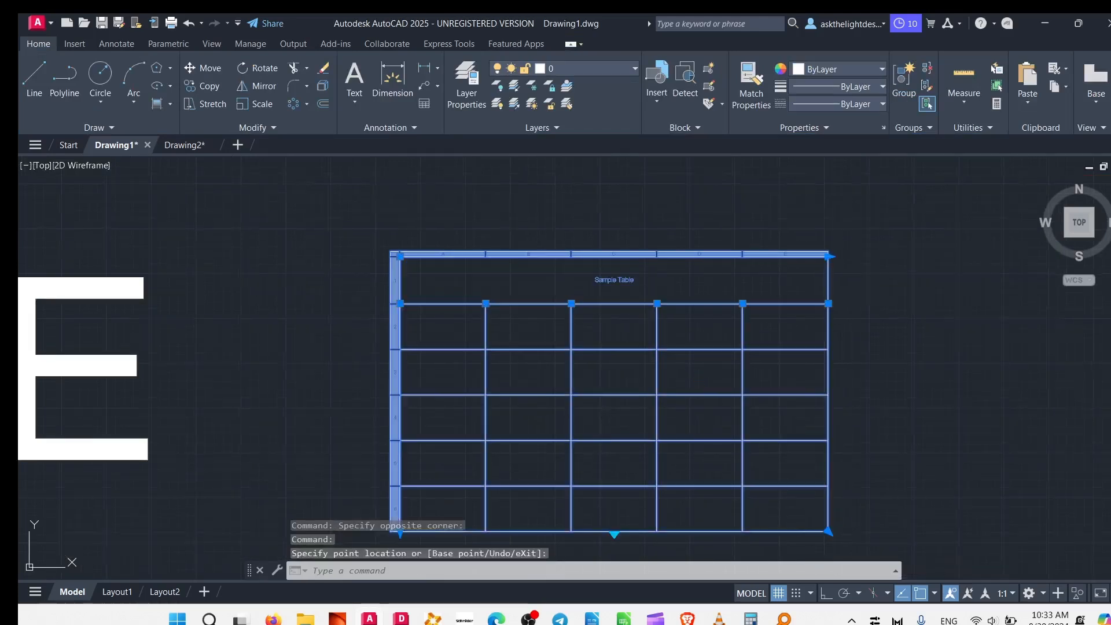
middle_drag(612, 324, 583, 228)
key(Escape)
Set the text height of the table's Sample Table title to 2.
double_click(593, 186)
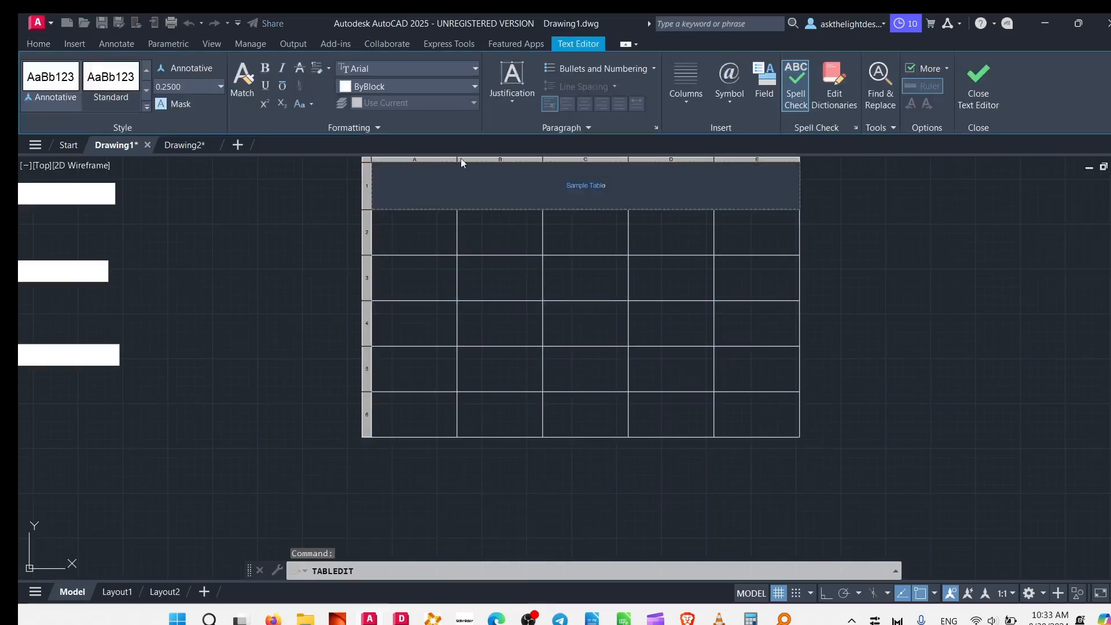
click(217, 88)
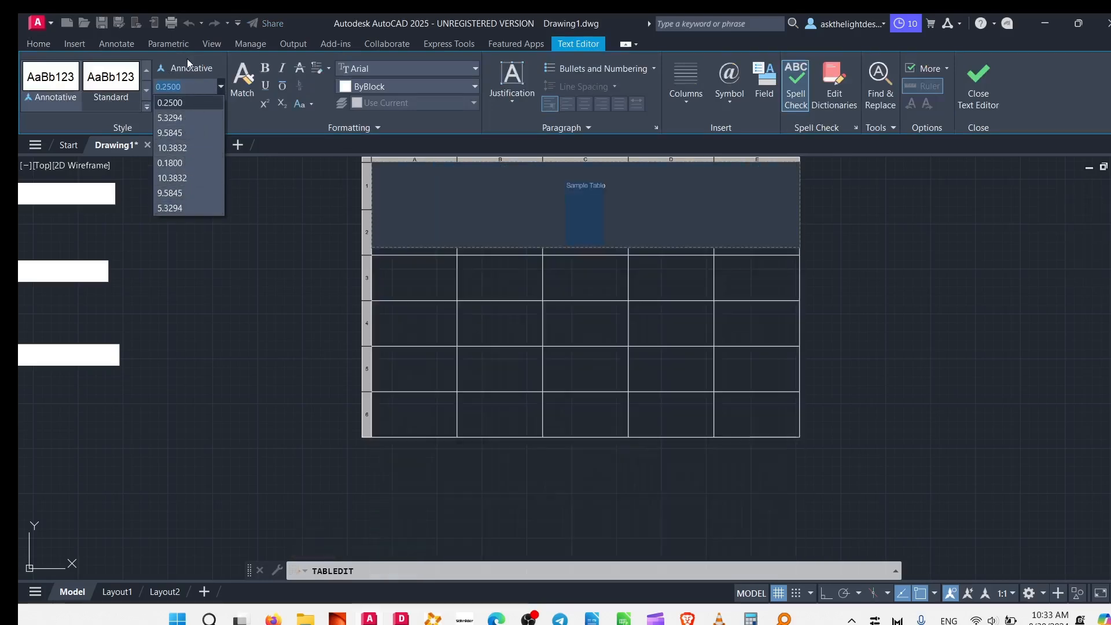
click(189, 89)
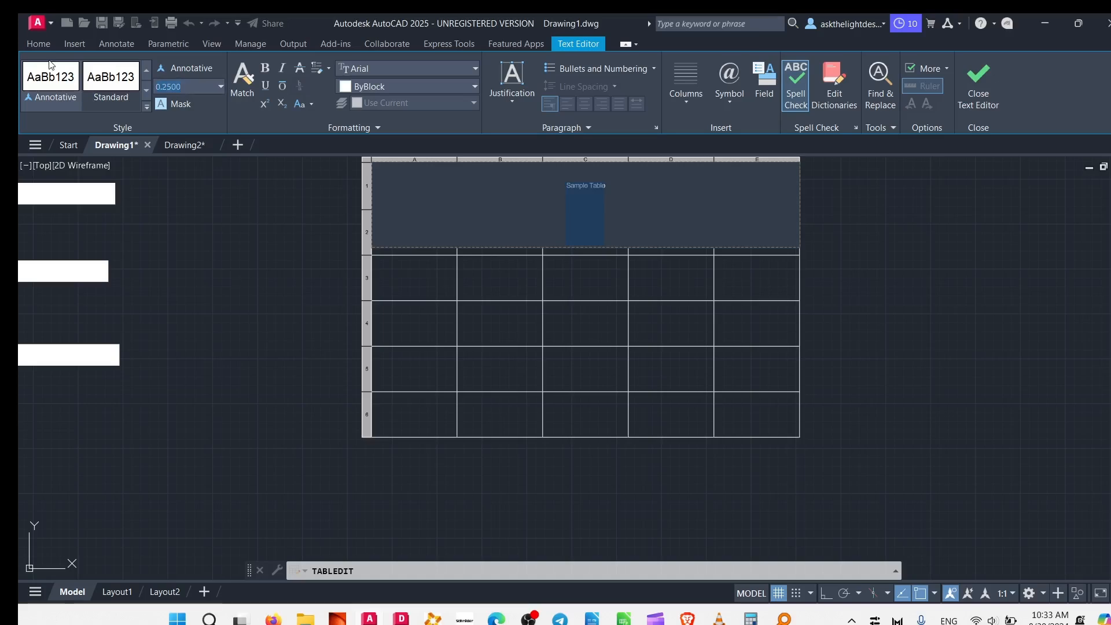
text(2)
key(Return)
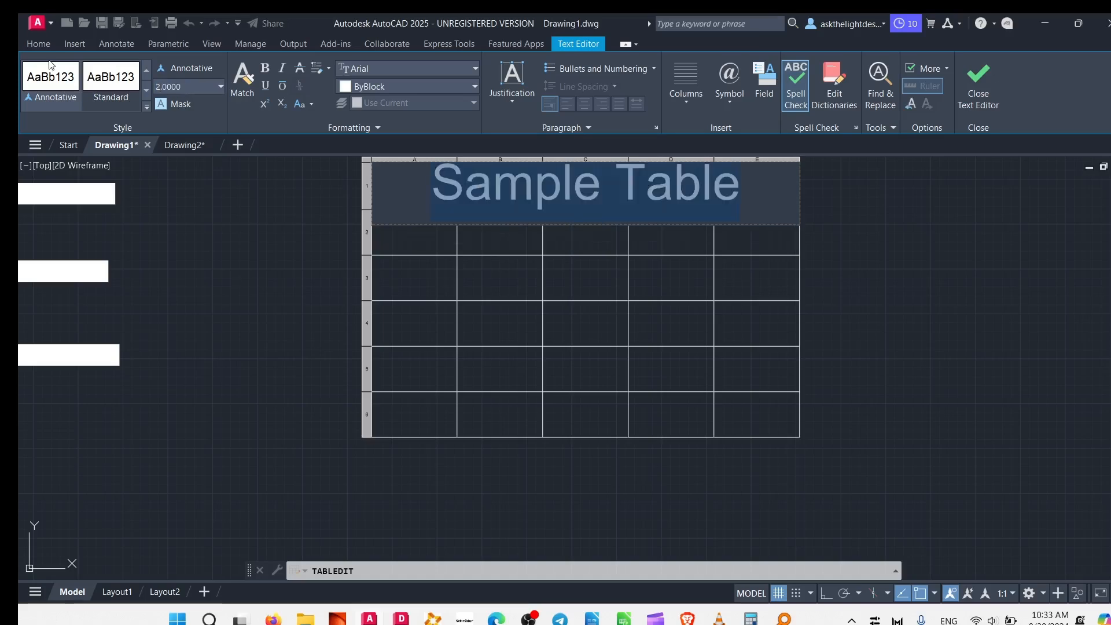
click(280, 279)
scroll(597, 289, down, 6)
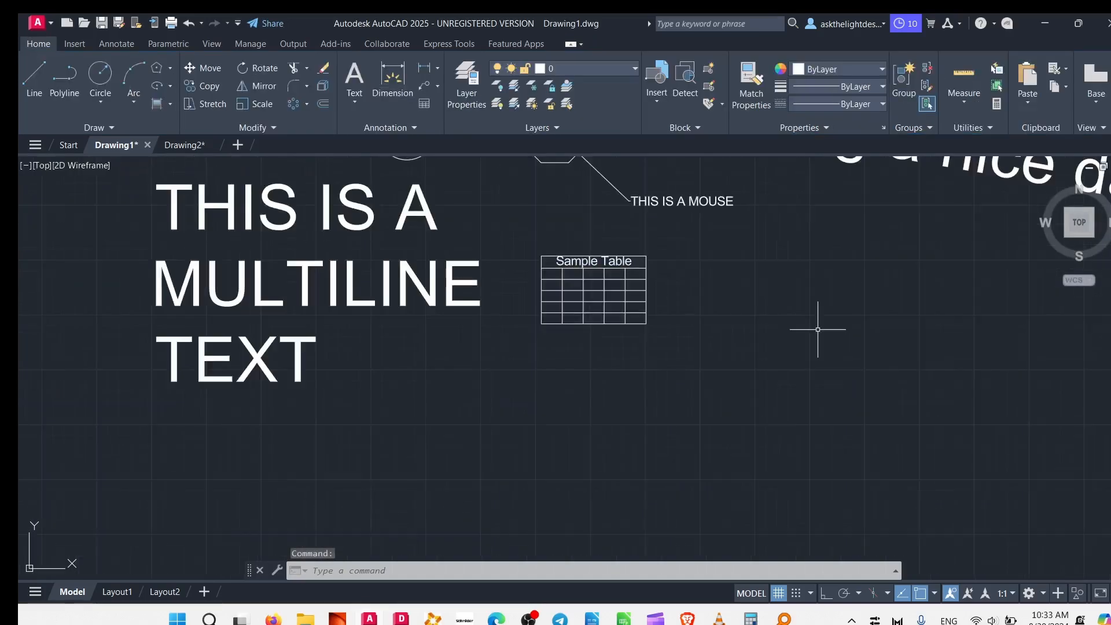
Enter 2, 3 and 4 down the table's first column in rows 3 to 5.
middle_drag(716, 351, 556, 546)
scroll(545, 409, down, 4)
scroll(480, 429, up, 4)
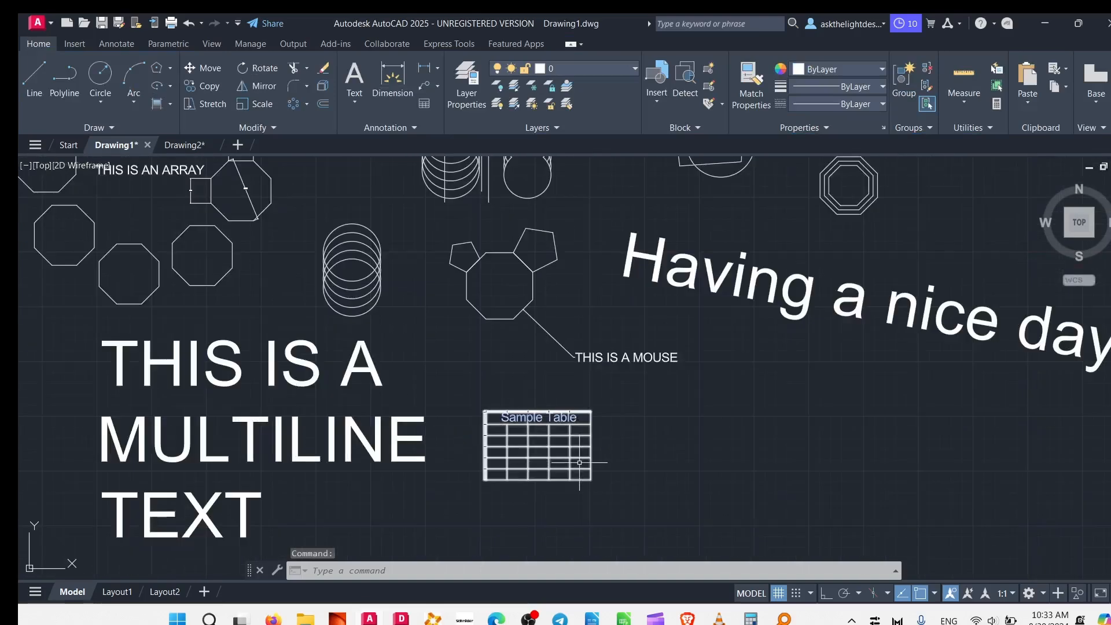
scroll(580, 461, up, 2)
click(449, 411)
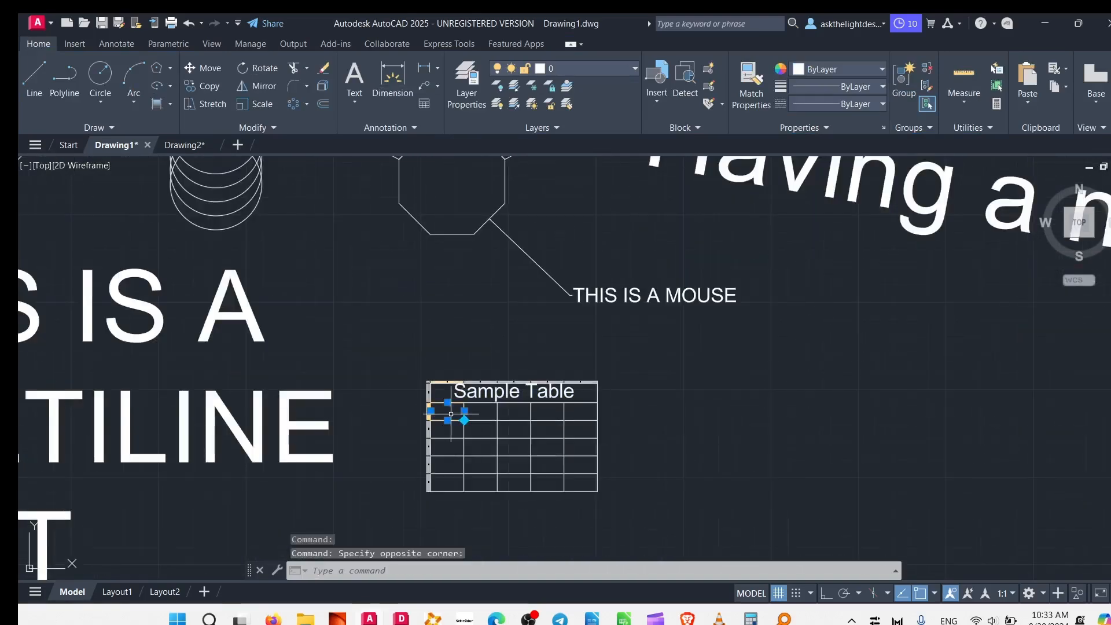
double_click(585, 417)
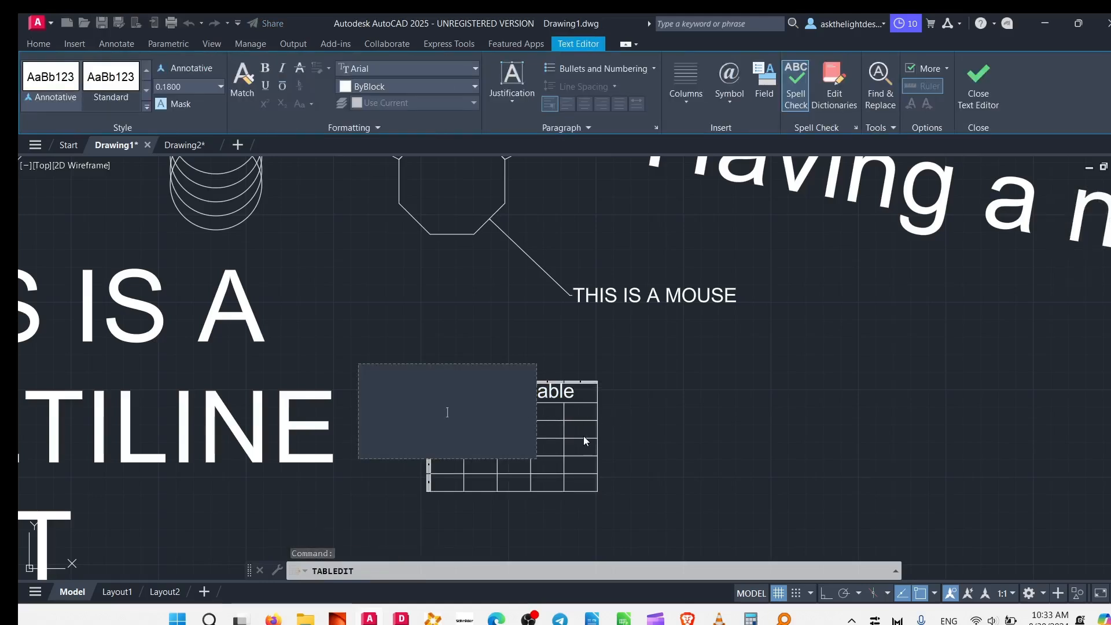
key(Down)
text(2)
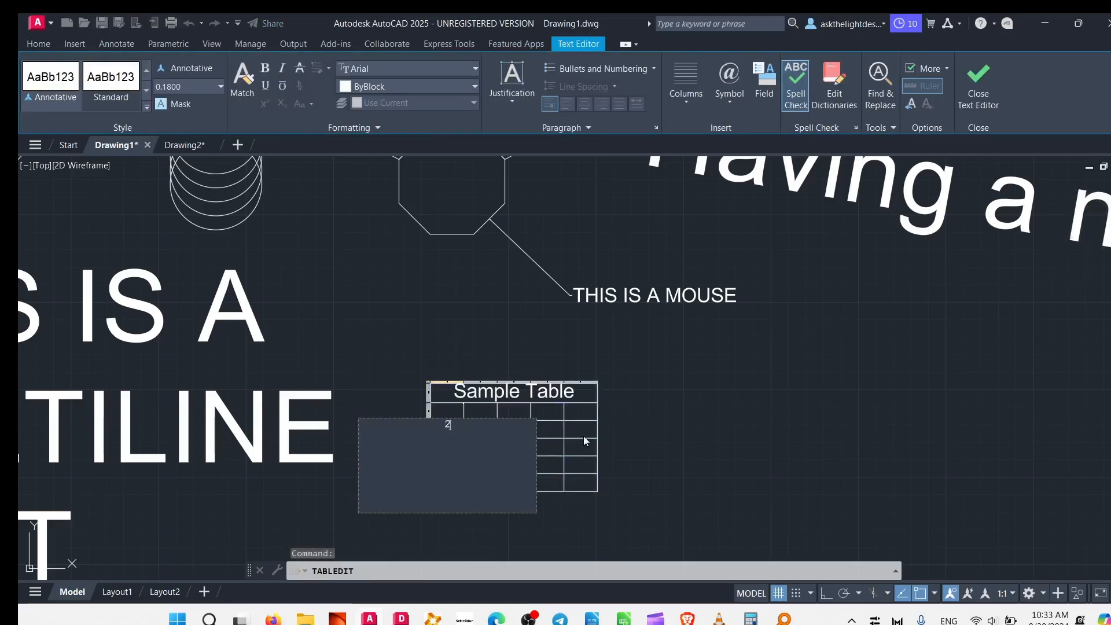
key(Down)
text(3)
key(Down)
text(4)
key(Down)
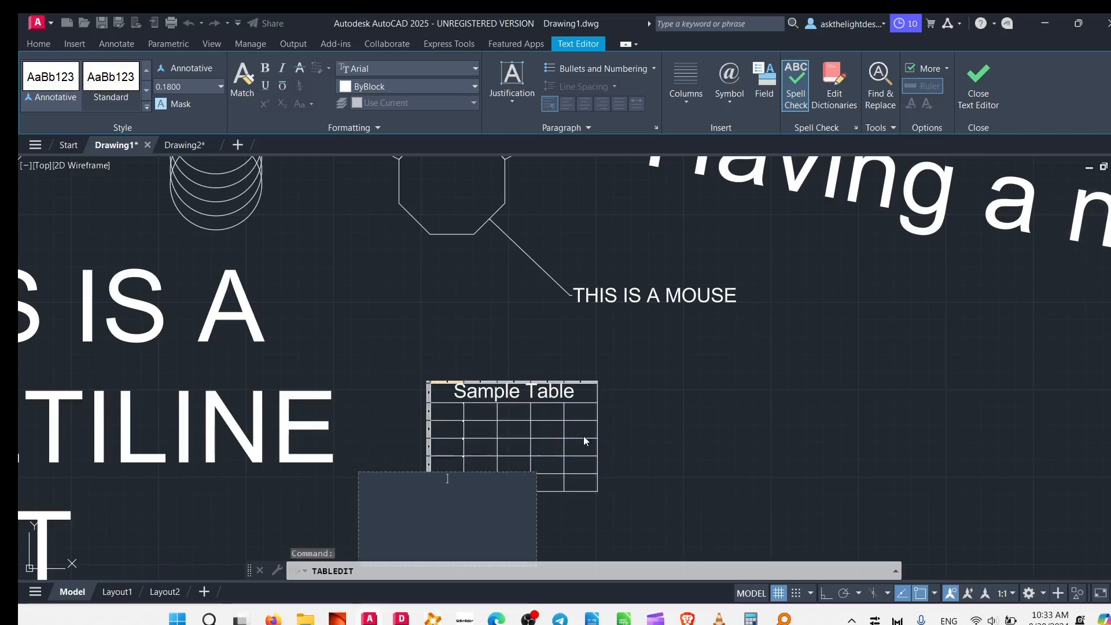
click(541, 241)
Examine the numbers entered in the first column of the Sample Table, moving cell by cell from row 6 up to row 3.
scroll(441, 459, up, 6)
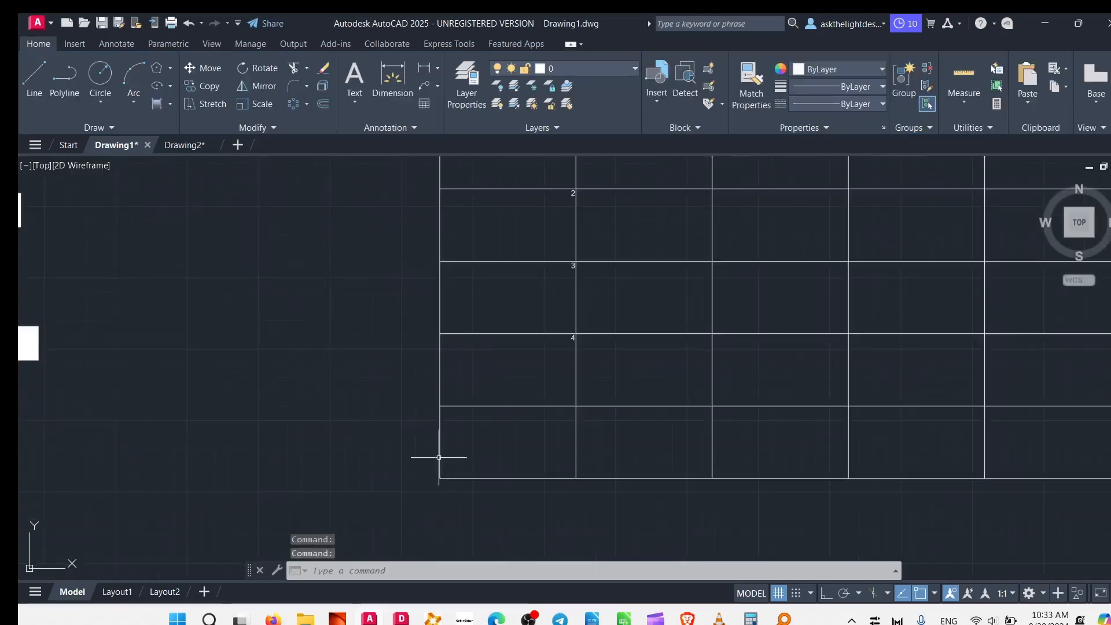
click(392, 456)
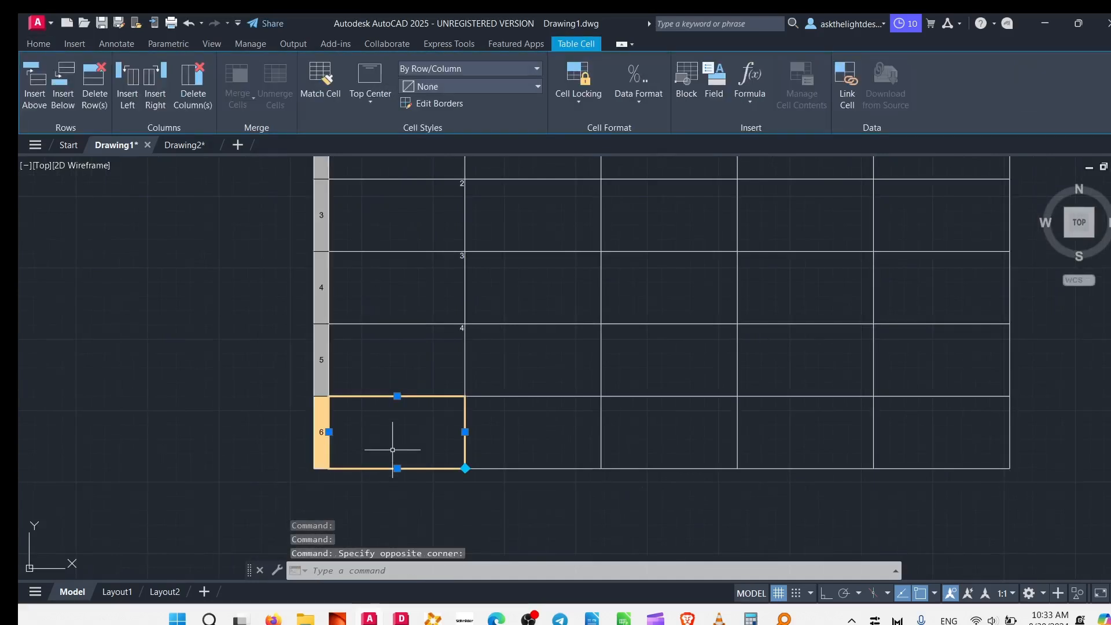
key(Up)
key(Up)
key(Up)
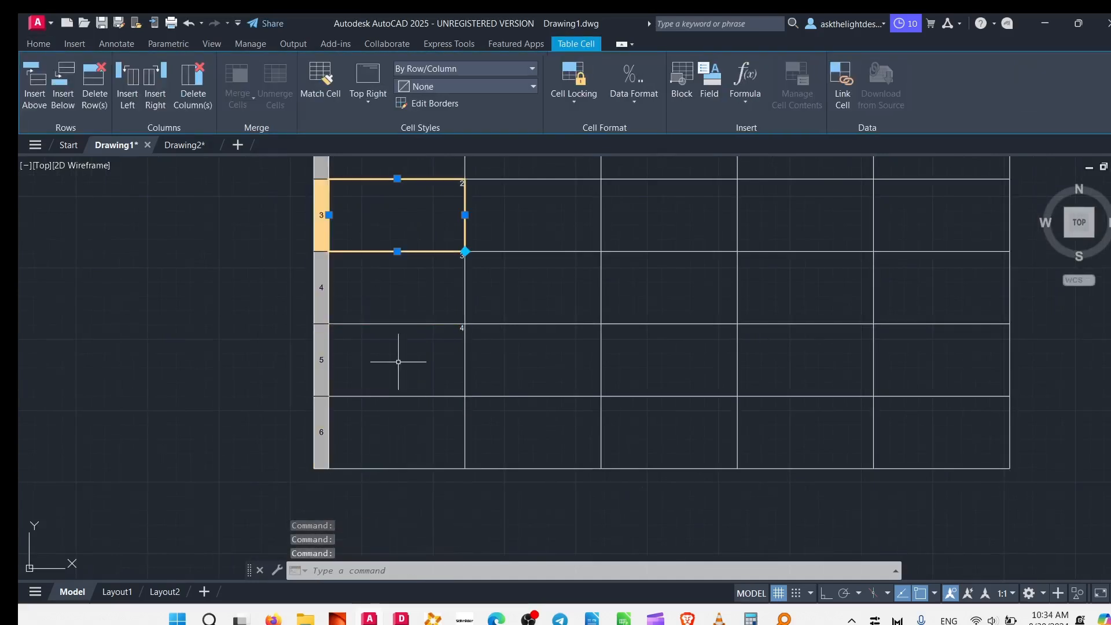
scroll(394, 371, down, 6)
scroll(409, 344, up, 2)
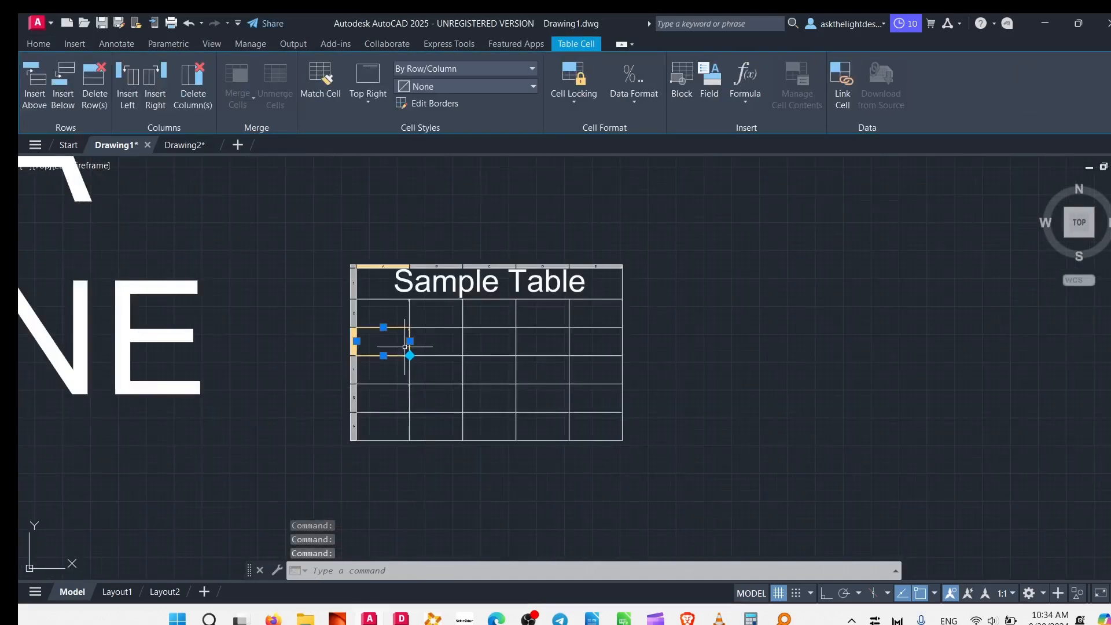
key(Escape)
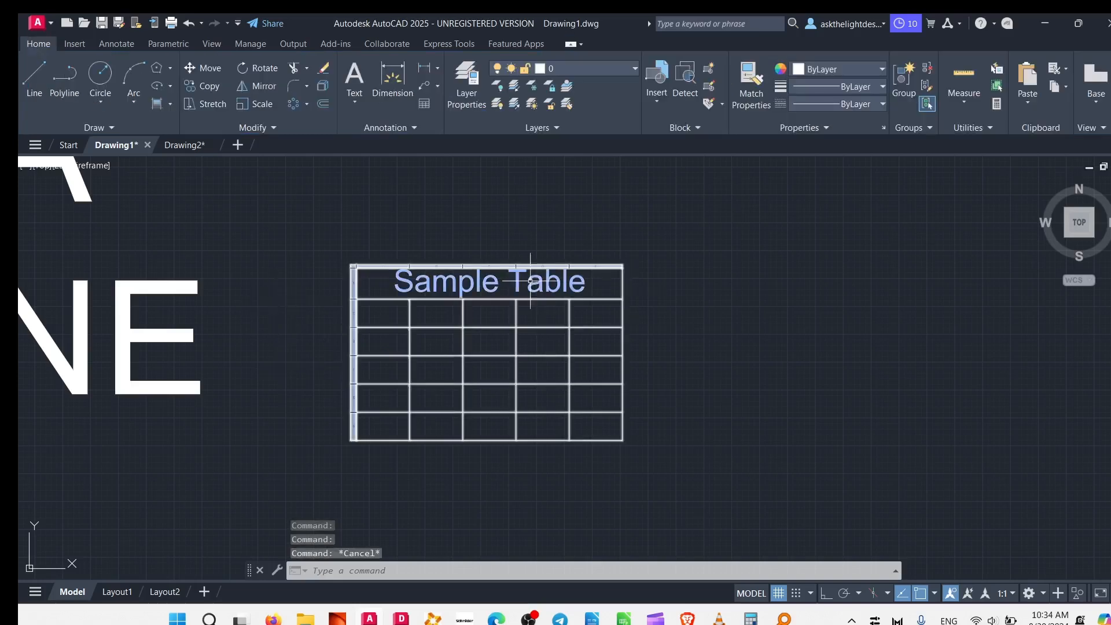
click(607, 250)
click(558, 296)
key(Escape)
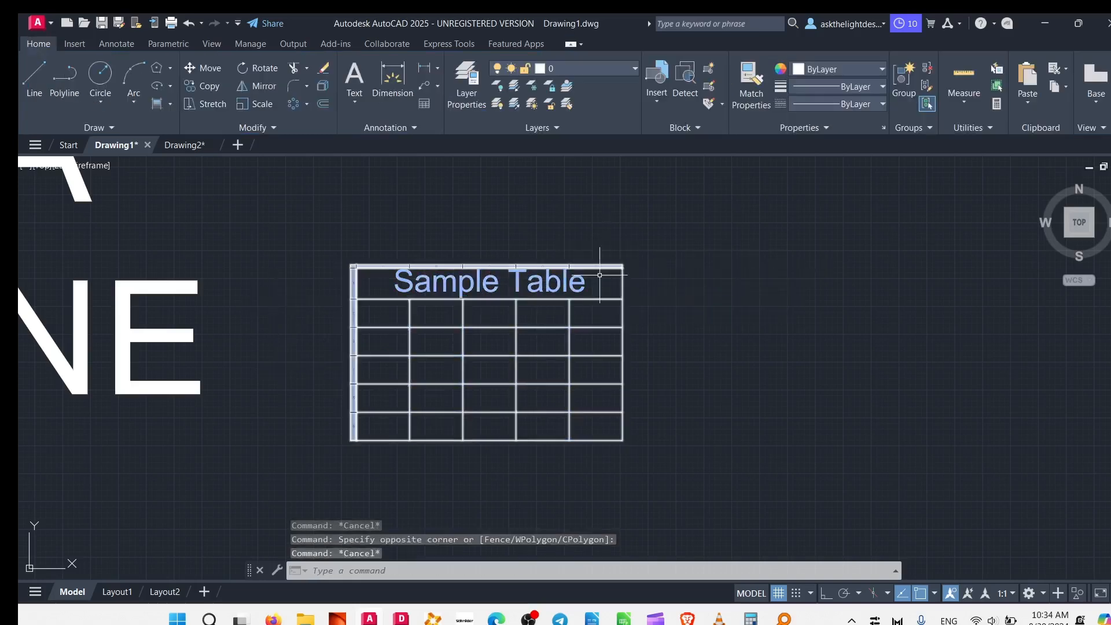
click(609, 301)
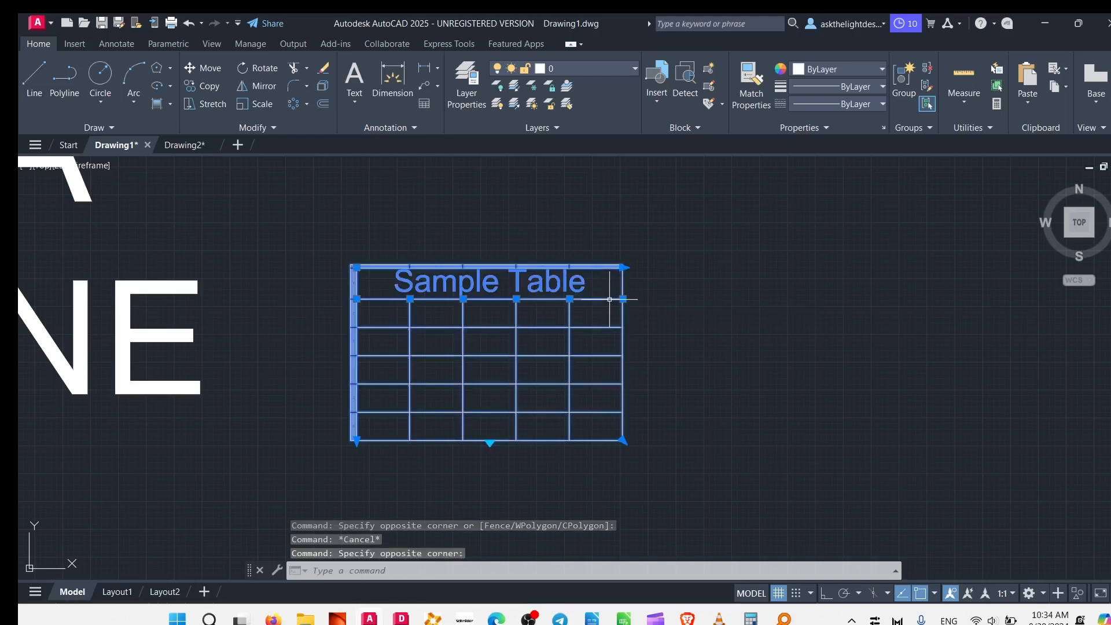
double_click(449, 331)
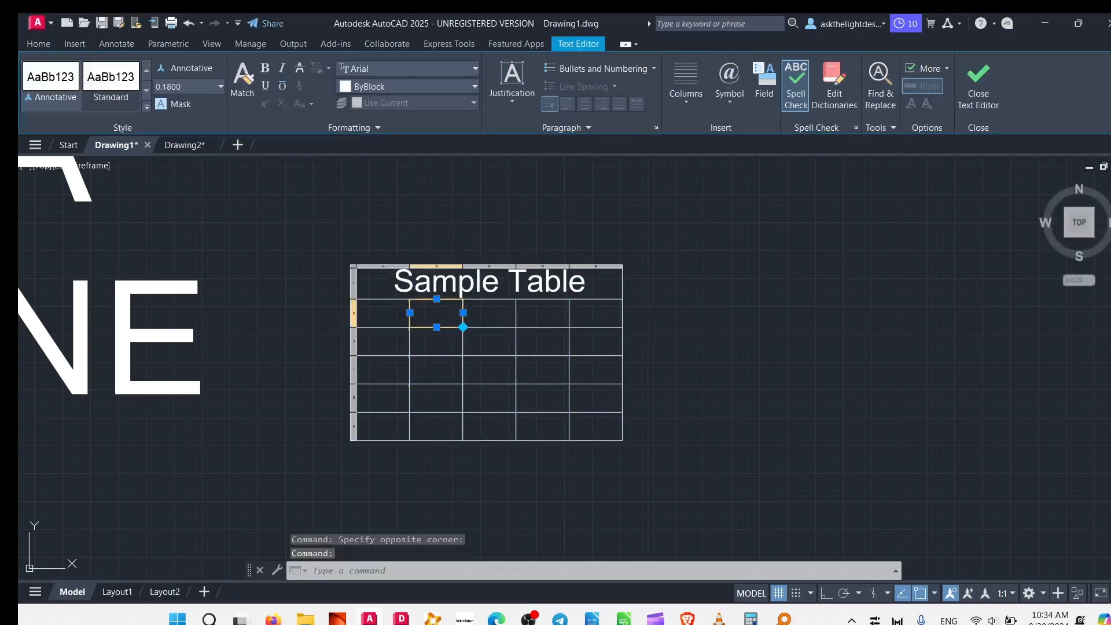
key(Escape)
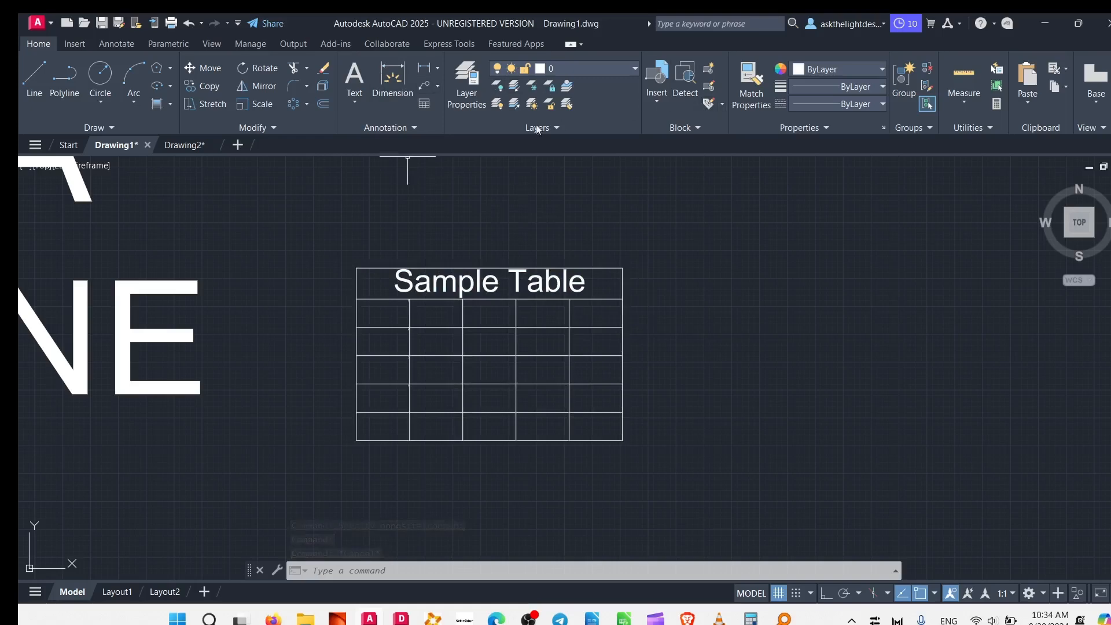
Review the text, dimension and table styles available for annotations, keeping Standard as the table style.
click(403, 126)
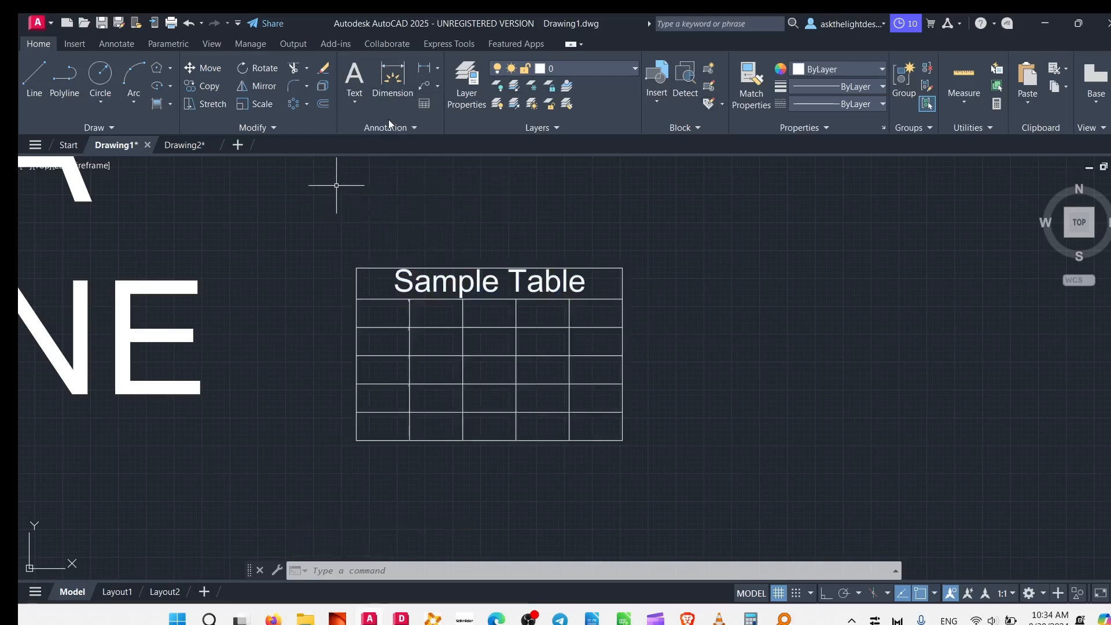
click(388, 124)
click(427, 144)
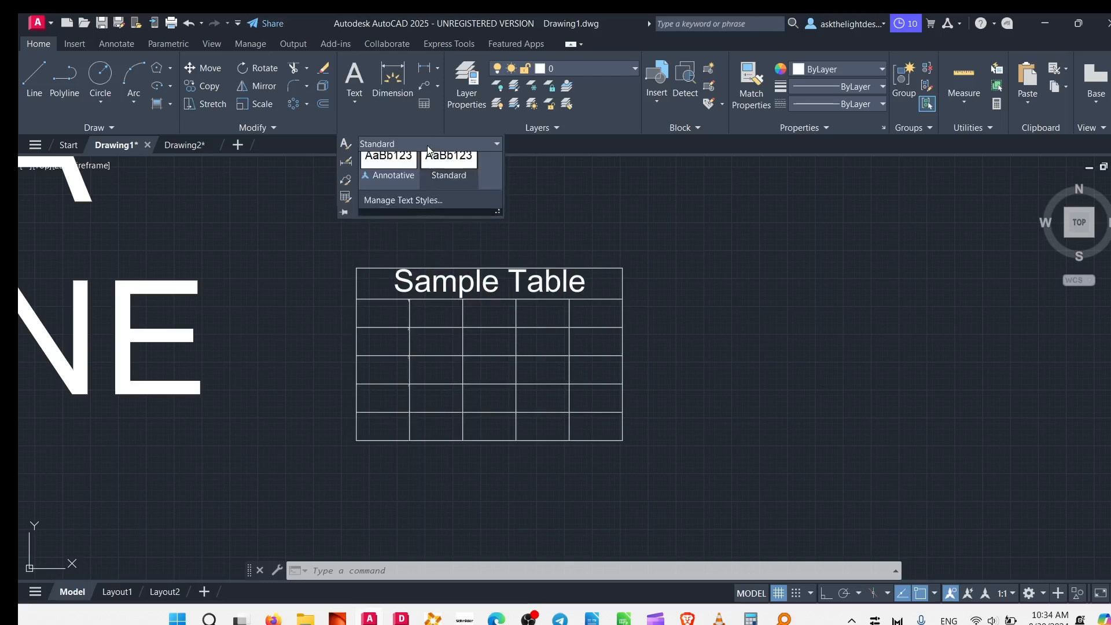
click(620, 226)
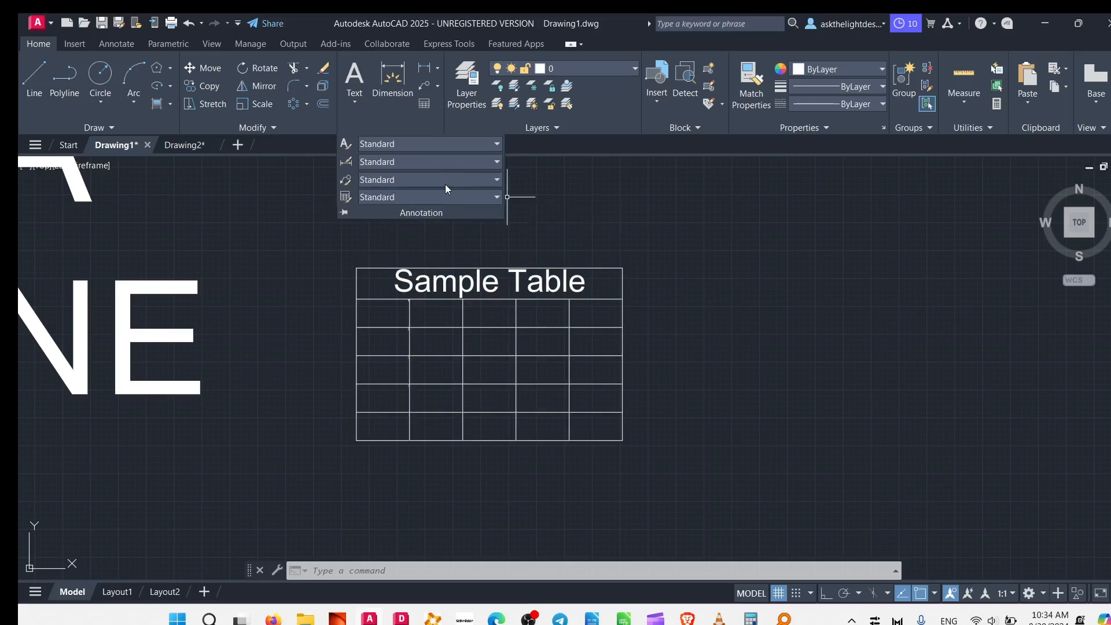
click(459, 162)
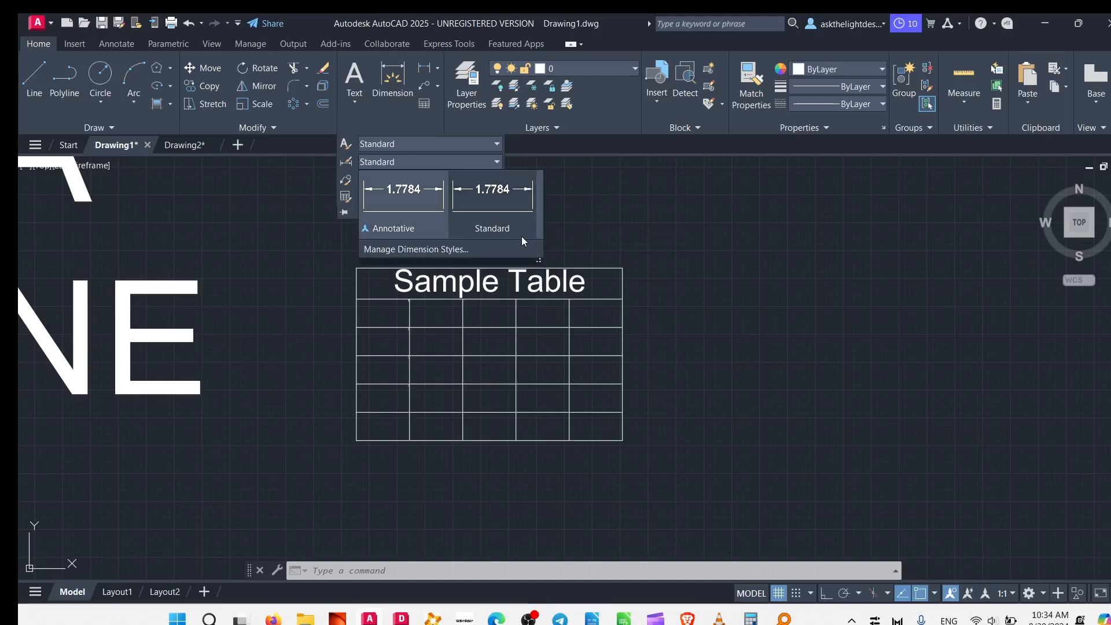
click(443, 250)
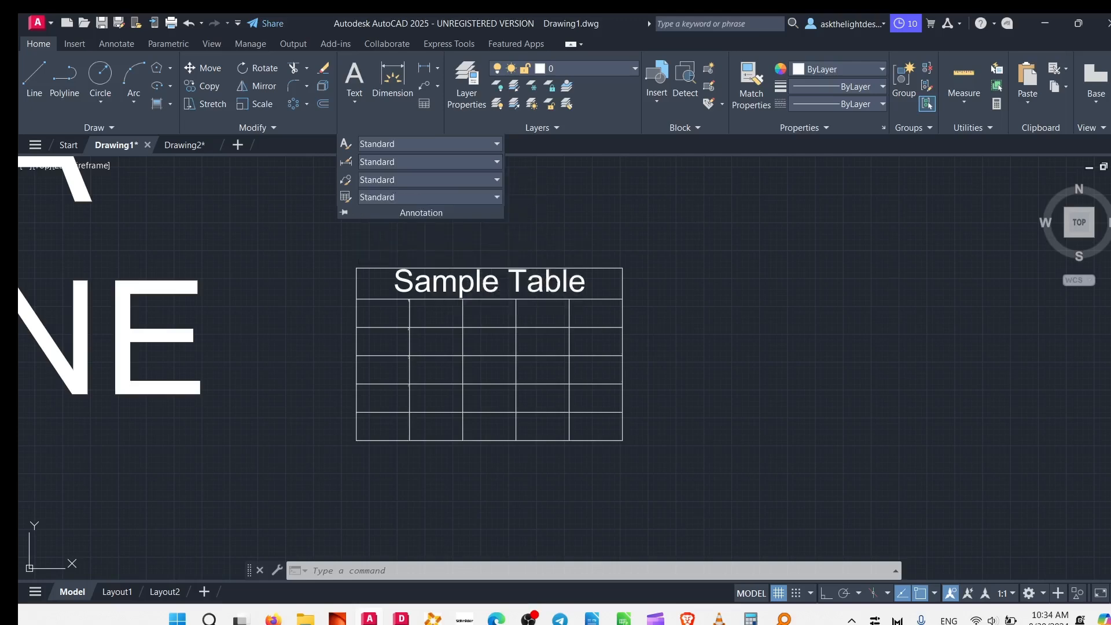
click(405, 128)
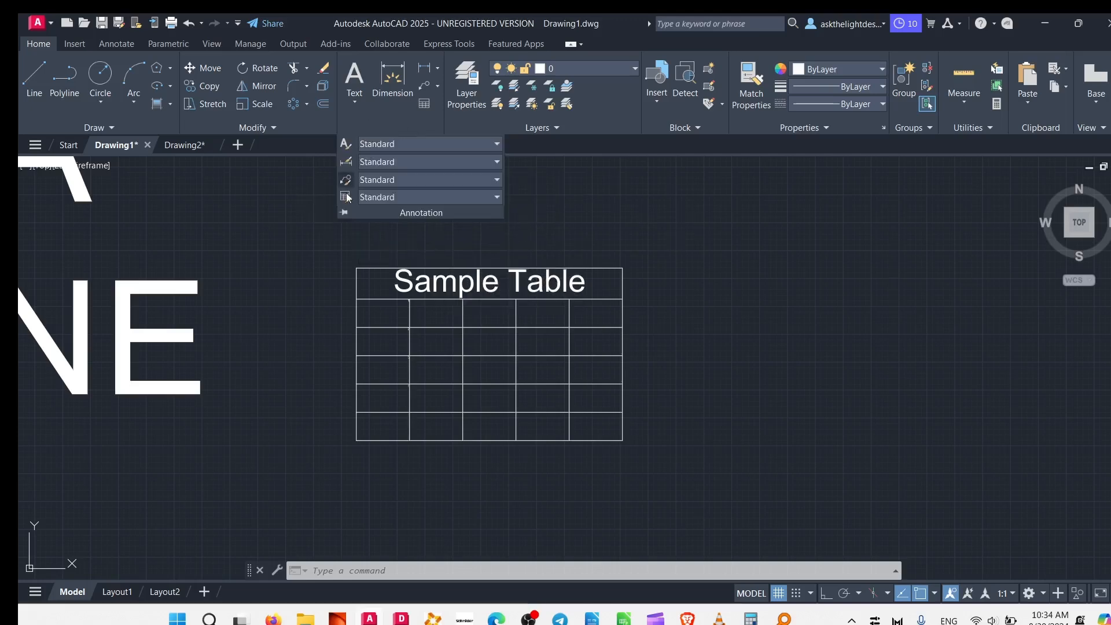
click(378, 197)
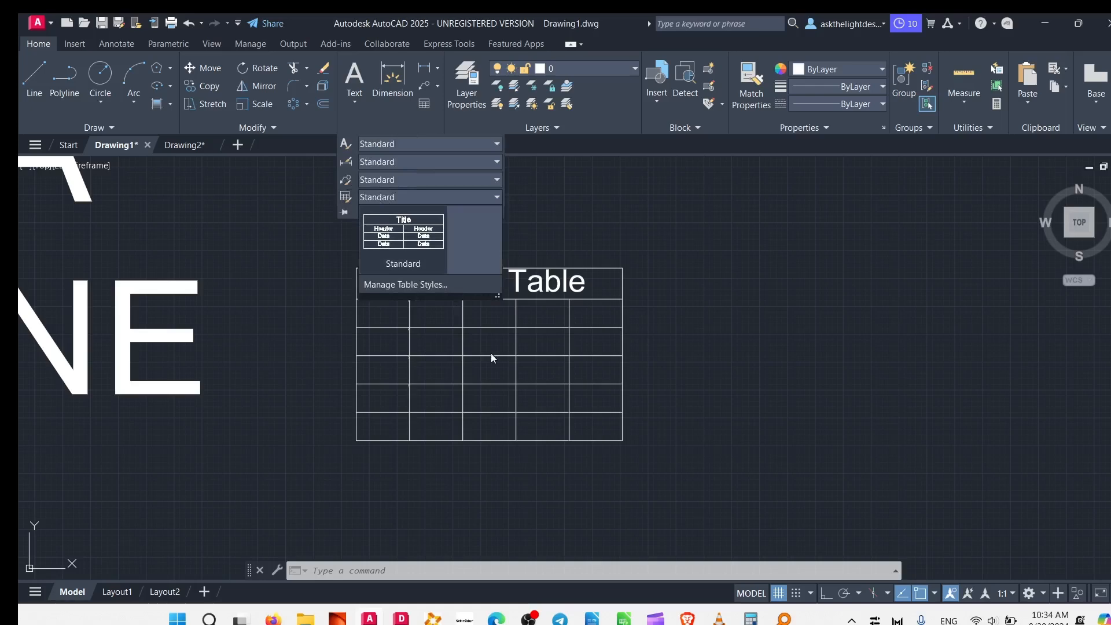
click(438, 243)
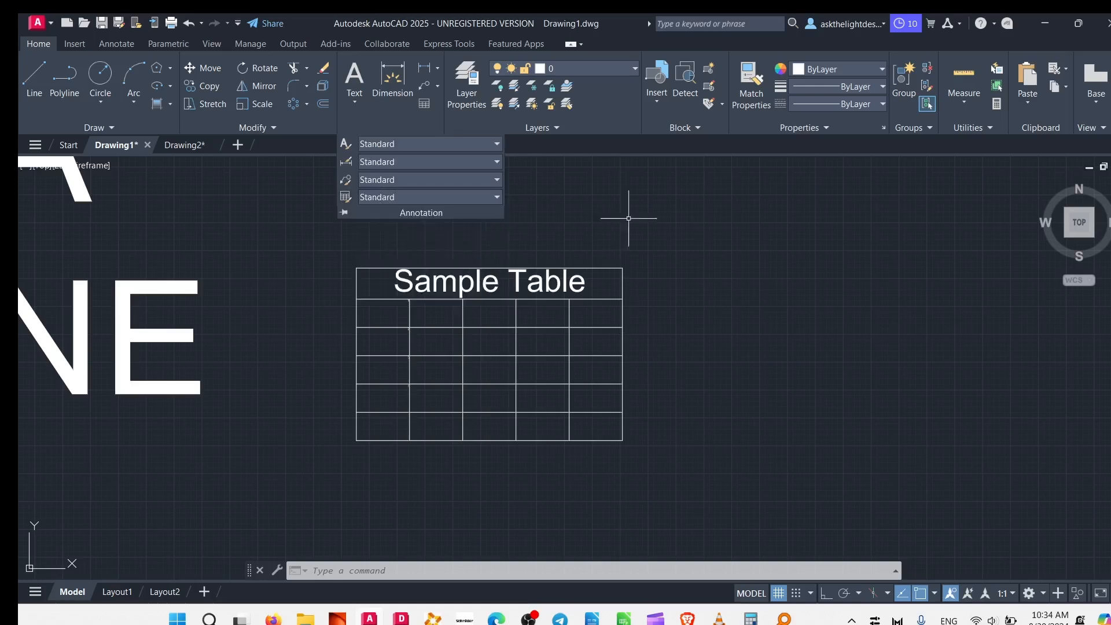
scroll(488, 241, down, 5)
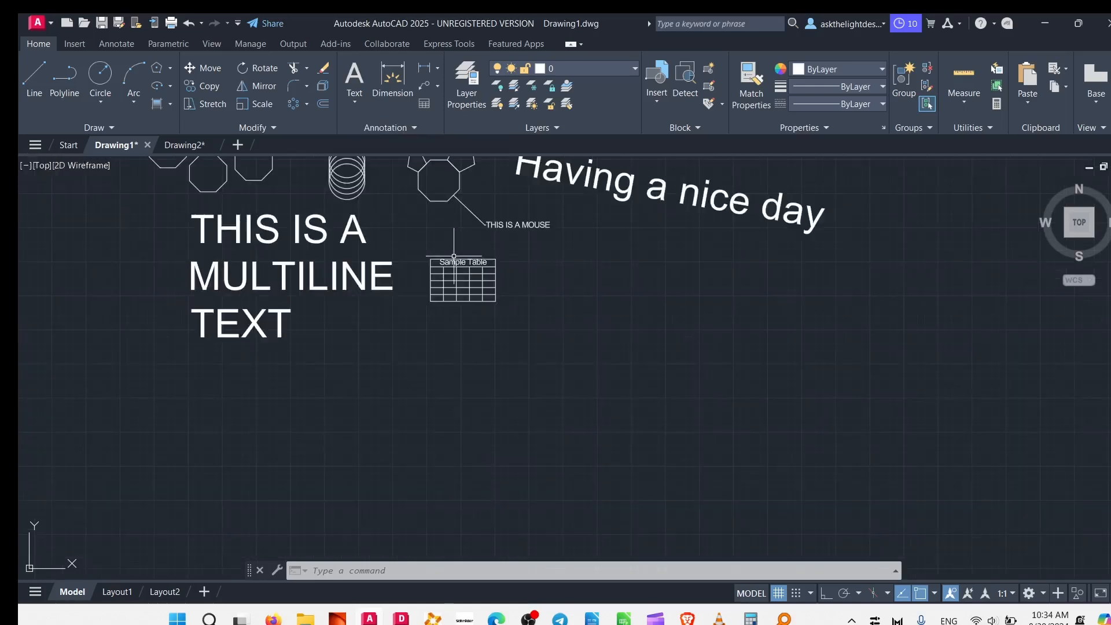
middle_drag(452, 295, 625, 427)
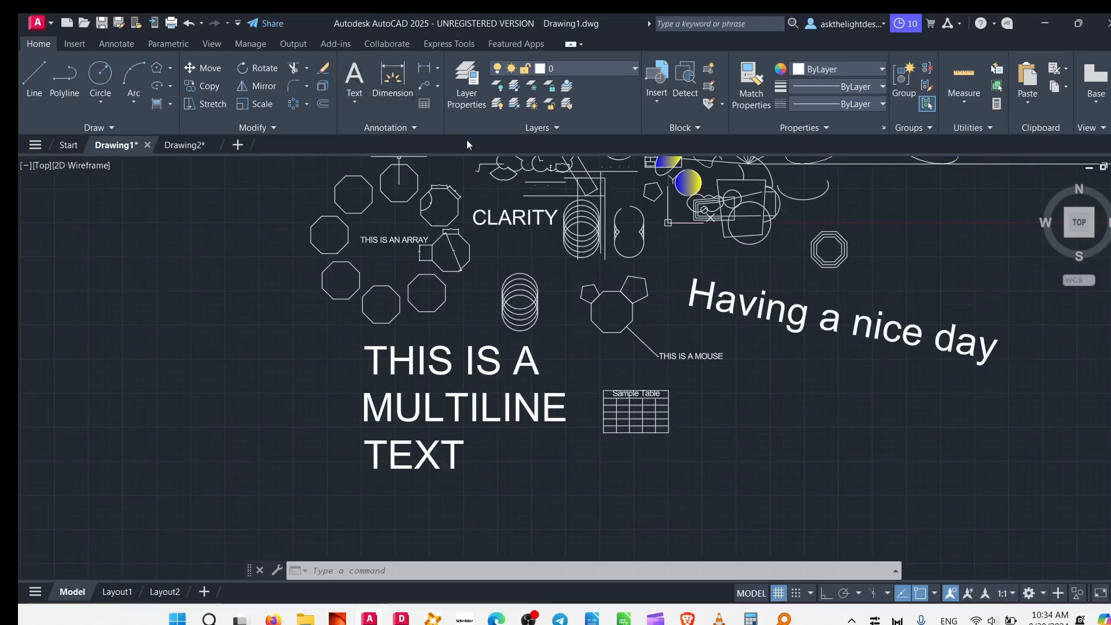